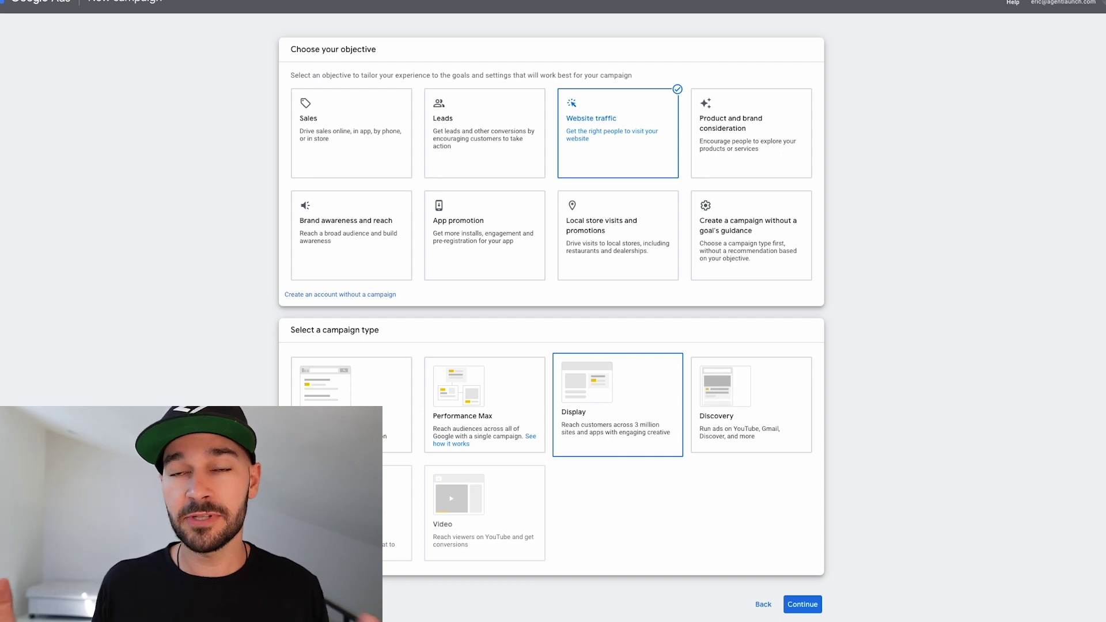
- Go back to the Business Profile question and switch the campaign setup to Expert Mode
{"action": "left_click", "coordinate": [763, 604]}
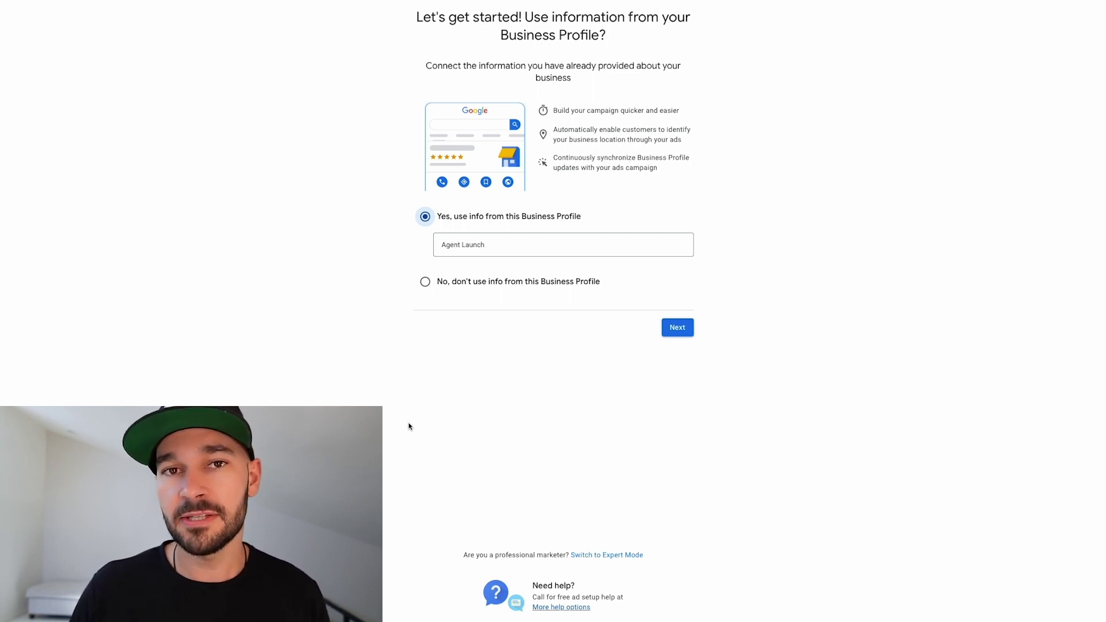
{"action": "left_click", "coordinate": [585, 557]}
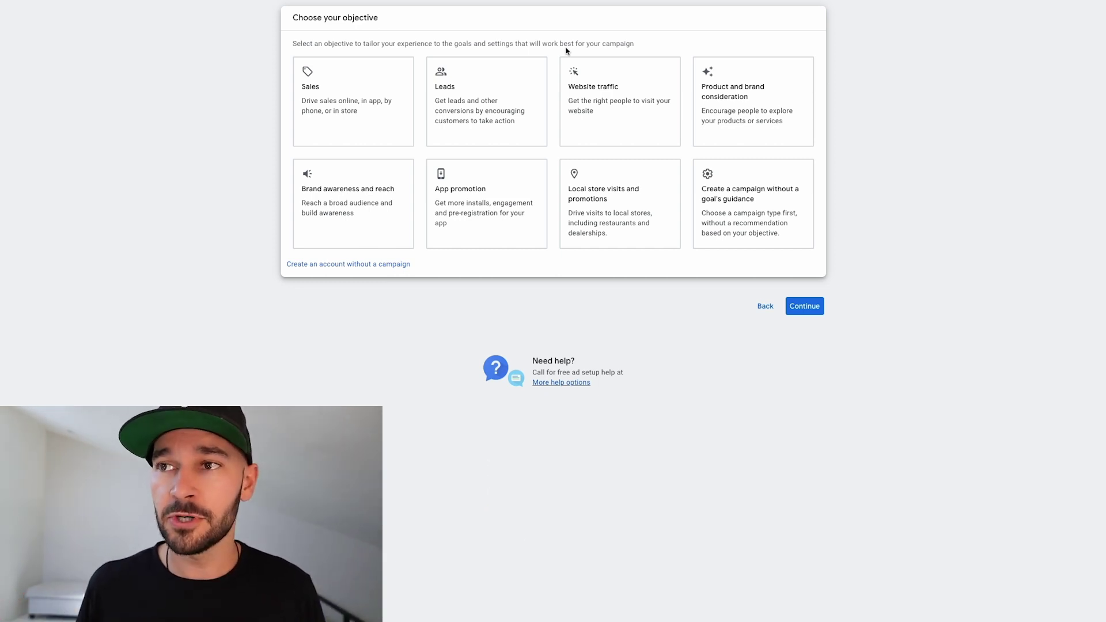
- Compare the Leads and Website traffic objectives and choose Website traffic as the campaign objective
{"action": "left_click", "coordinate": [455, 99]}
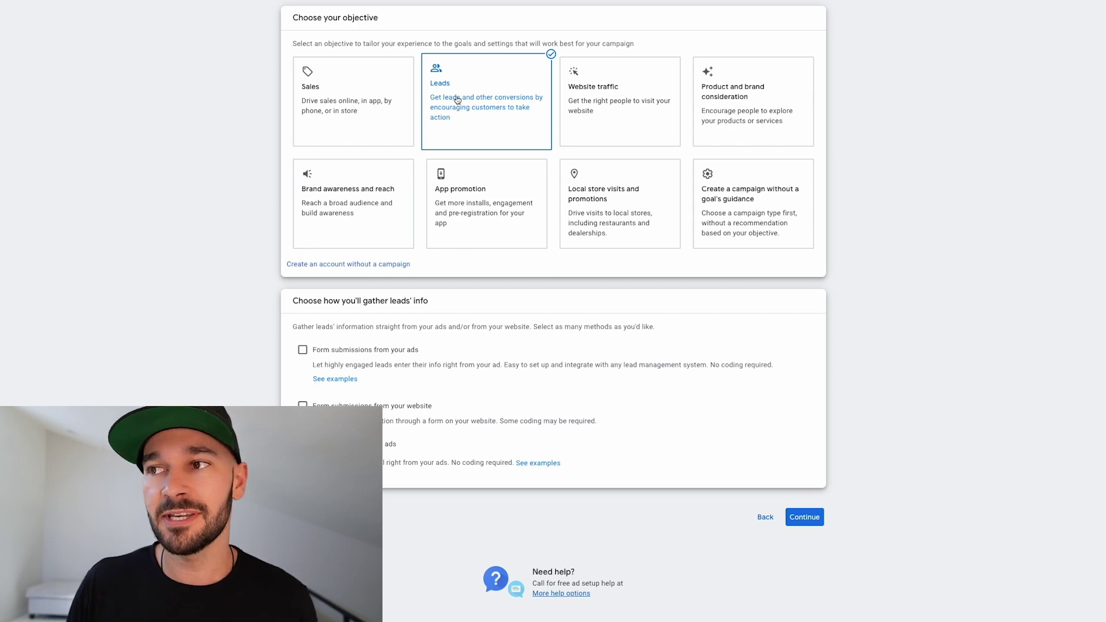
{"action": "left_click", "coordinate": [588, 103]}
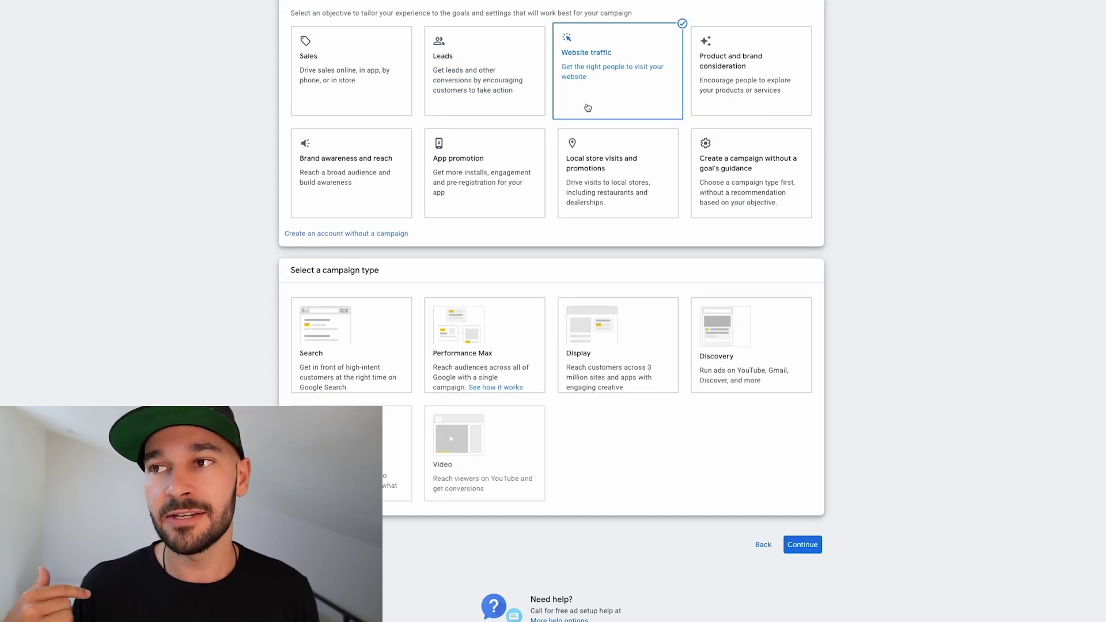
{"action": "left_click", "coordinate": [472, 81]}
{"action": "left_click", "coordinate": [367, 355]}
{"action": "left_click", "coordinate": [366, 355]}
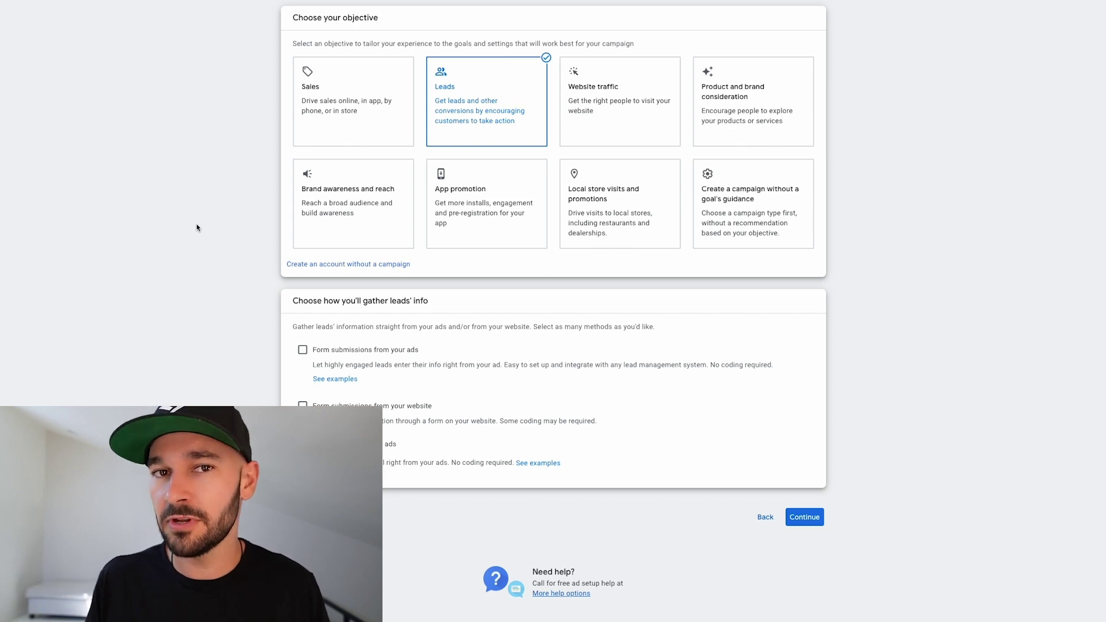
{"action": "left_click", "coordinate": [598, 111]}
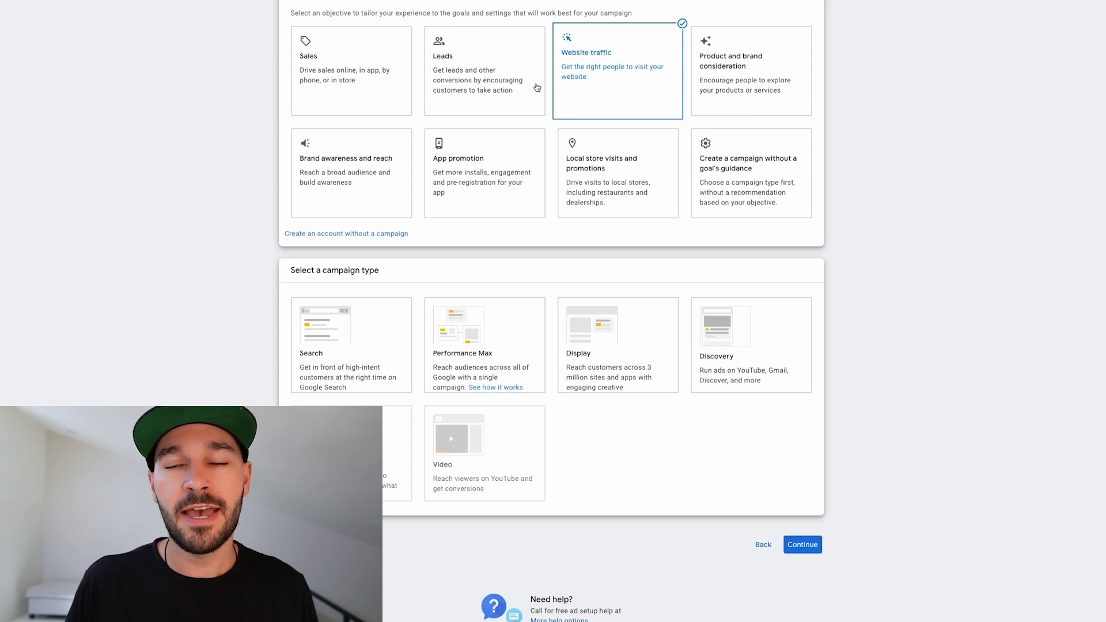
- Compare the Search and Performance Max campaign types, choose Search, and continue to the campaign settings
{"action": "left_click", "coordinate": [363, 332]}
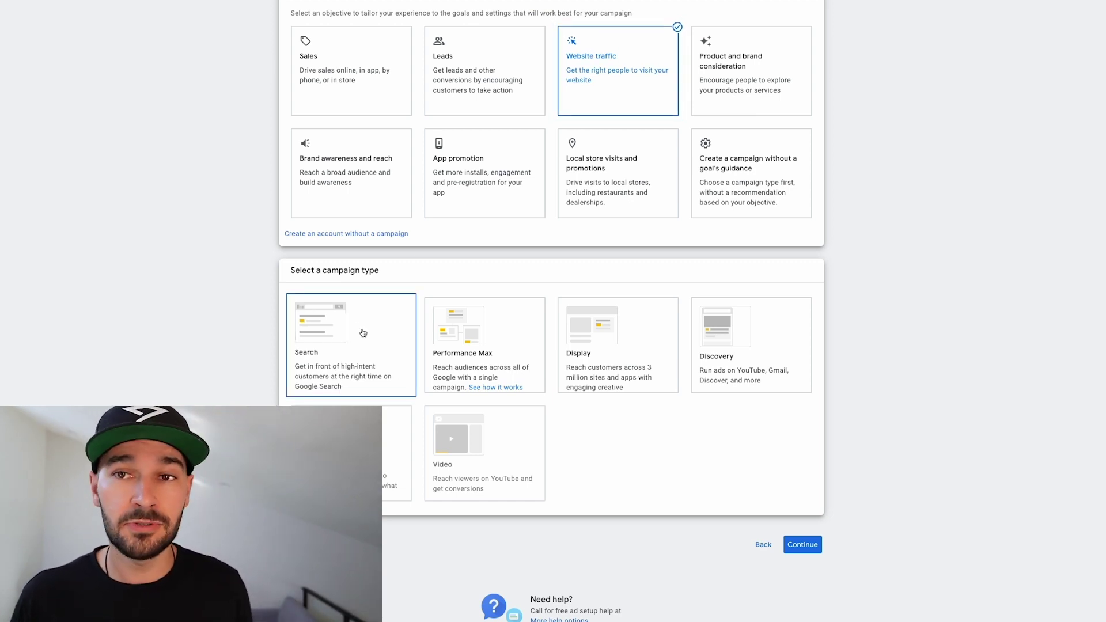
{"action": "left_click", "coordinate": [483, 331]}
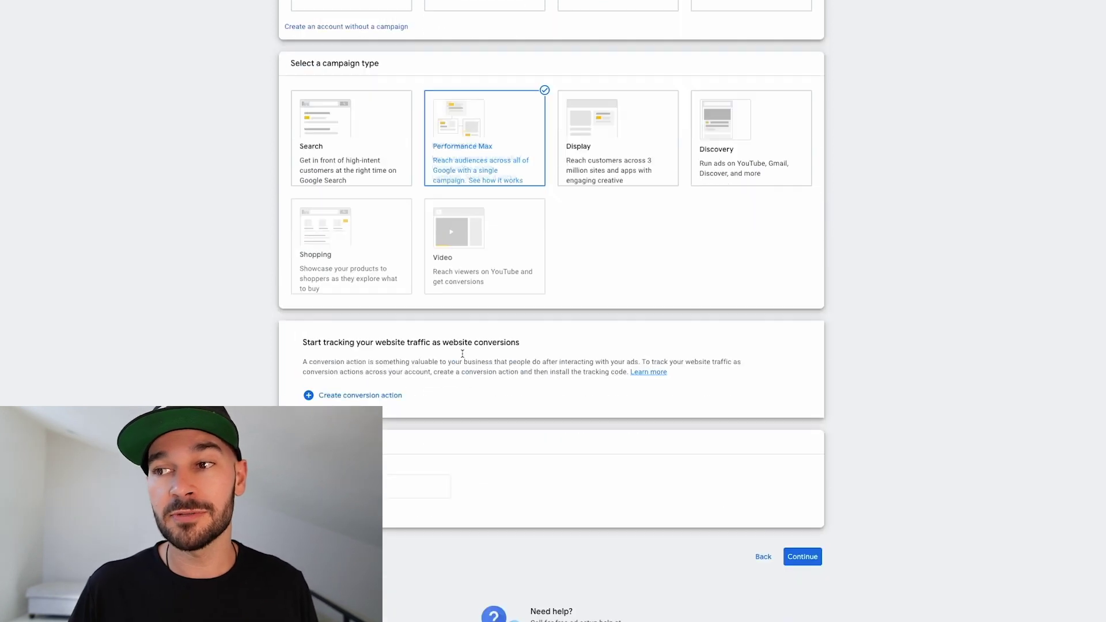
{"action": "scroll", "coordinate": [478, 322], "scroll_direction": "up", "scroll_amount": 5}
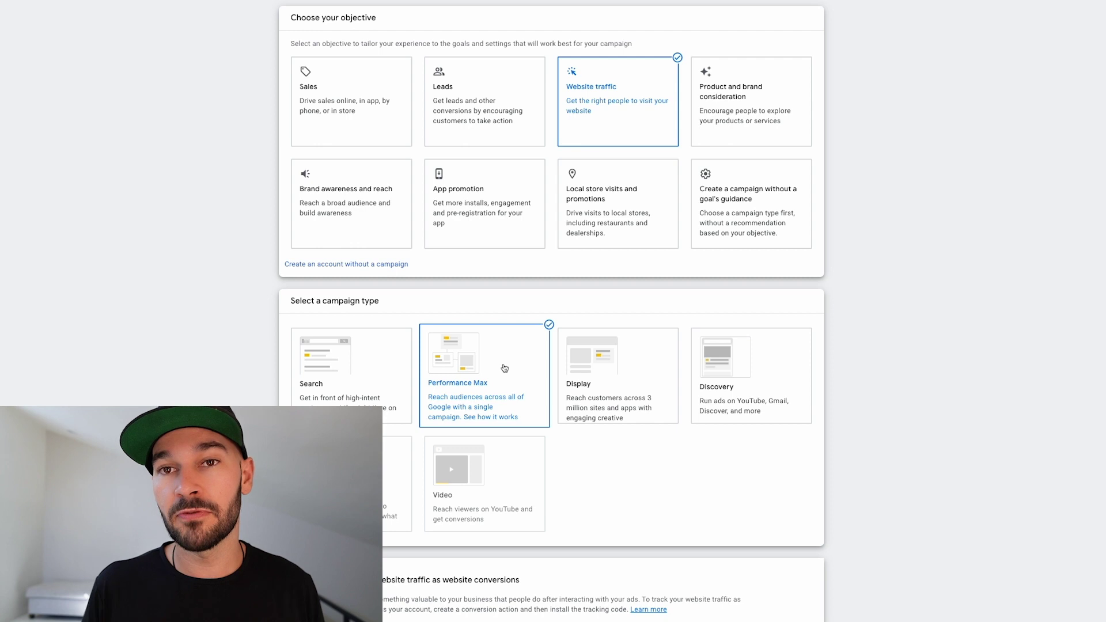
{"action": "left_click", "coordinate": [379, 349]}
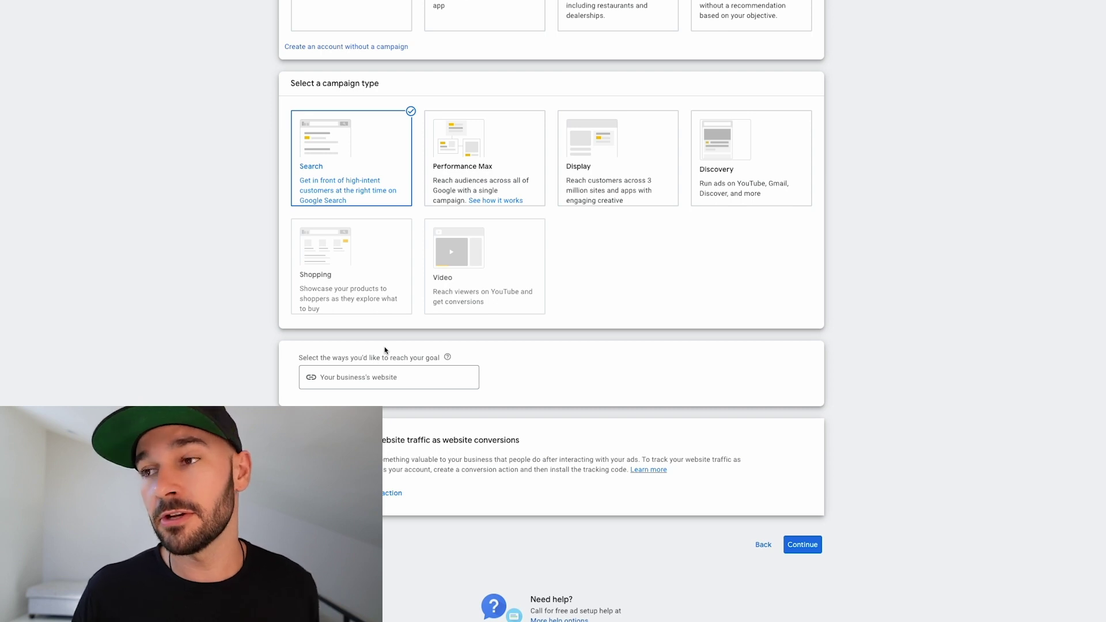
{"action": "scroll", "coordinate": [245, 349], "scroll_direction": "up", "scroll_amount": 2}
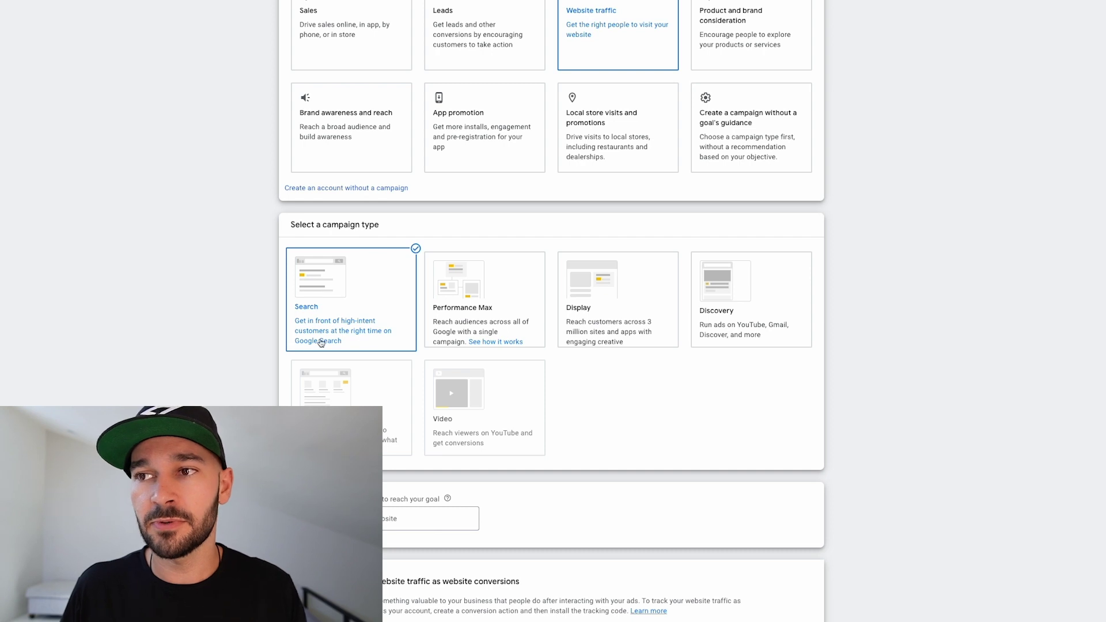
{"action": "scroll", "coordinate": [321, 342], "scroll_direction": "down", "scroll_amount": 3}
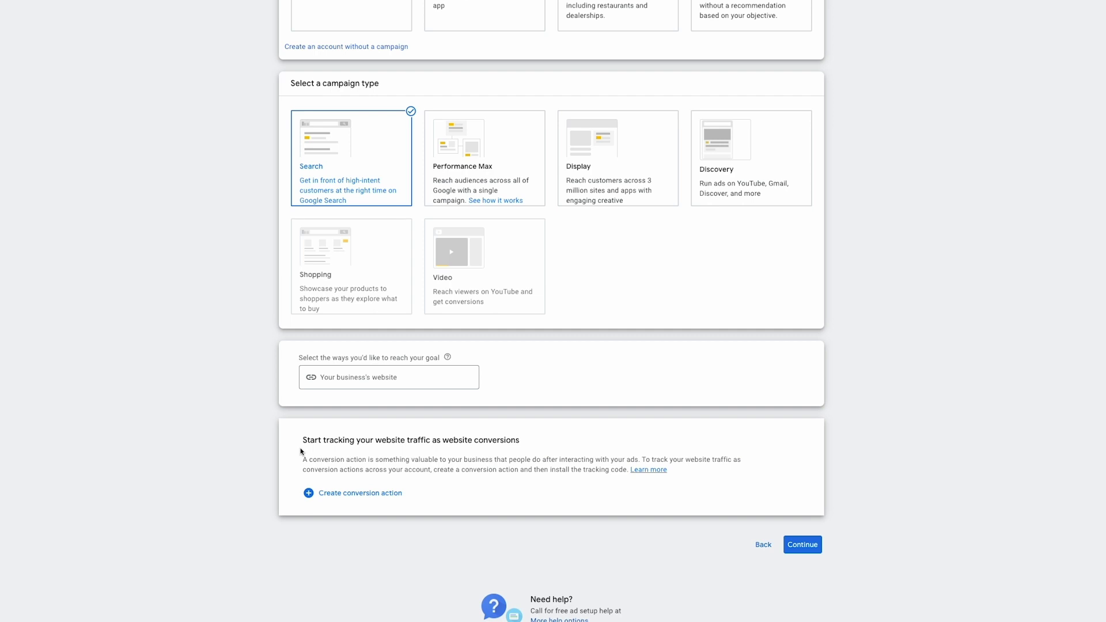
{"action": "left_click", "coordinate": [807, 541]}
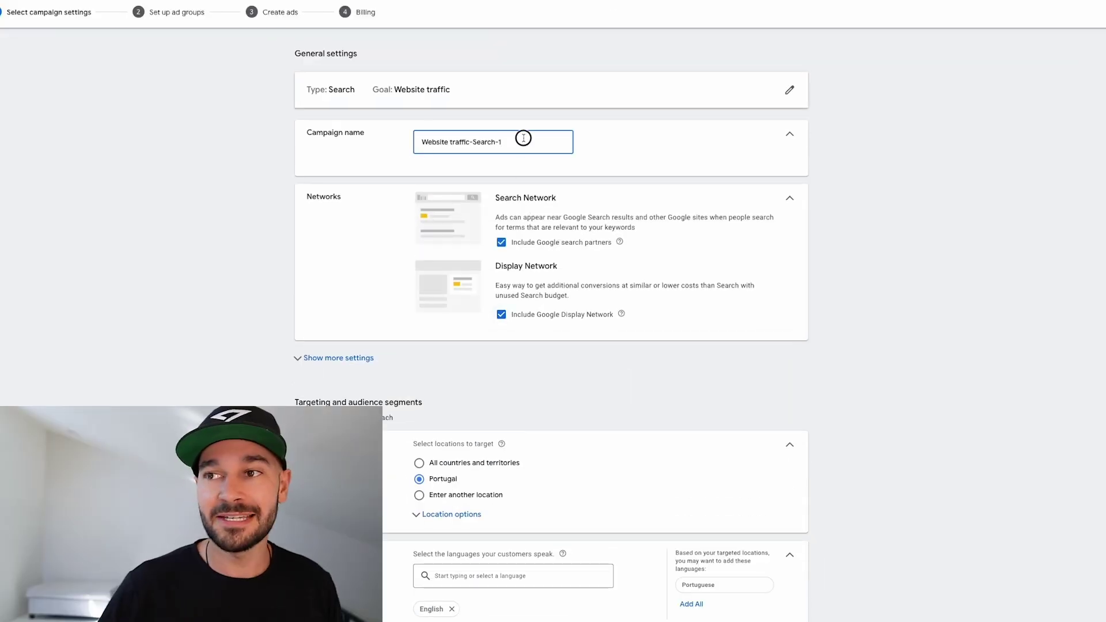
- Rename the campaign as Search and exclude the Google Display Network from its networks
{"action": "left_click_drag", "start_coordinate": [520, 139], "coordinate": [392, 146]}
{"action": "type", "text": "Search"}
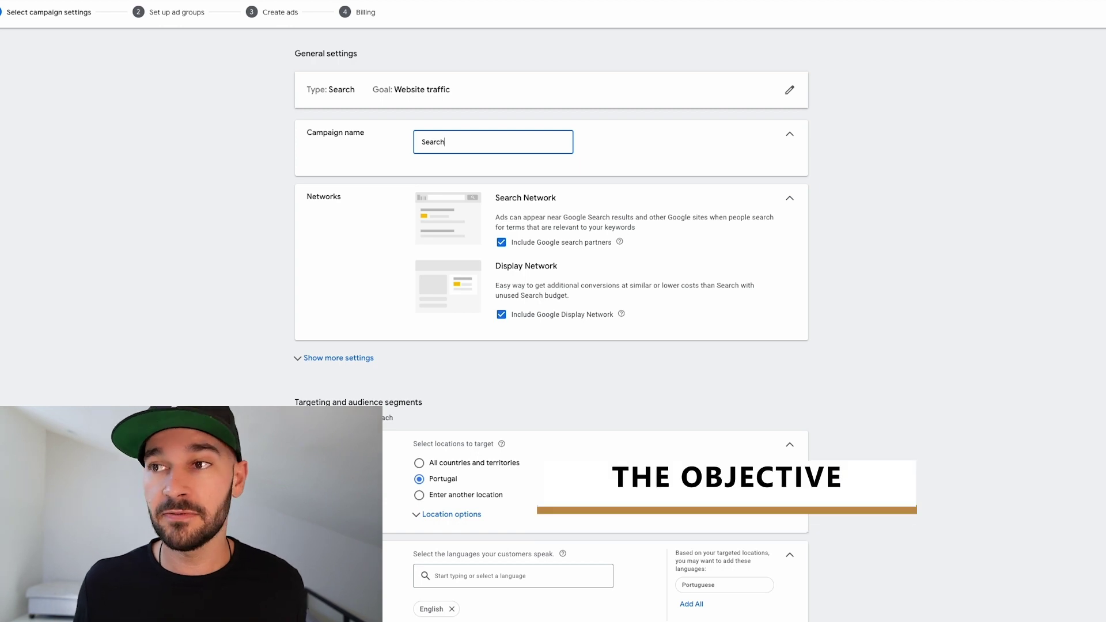
{"action": "left_click", "coordinate": [498, 315]}
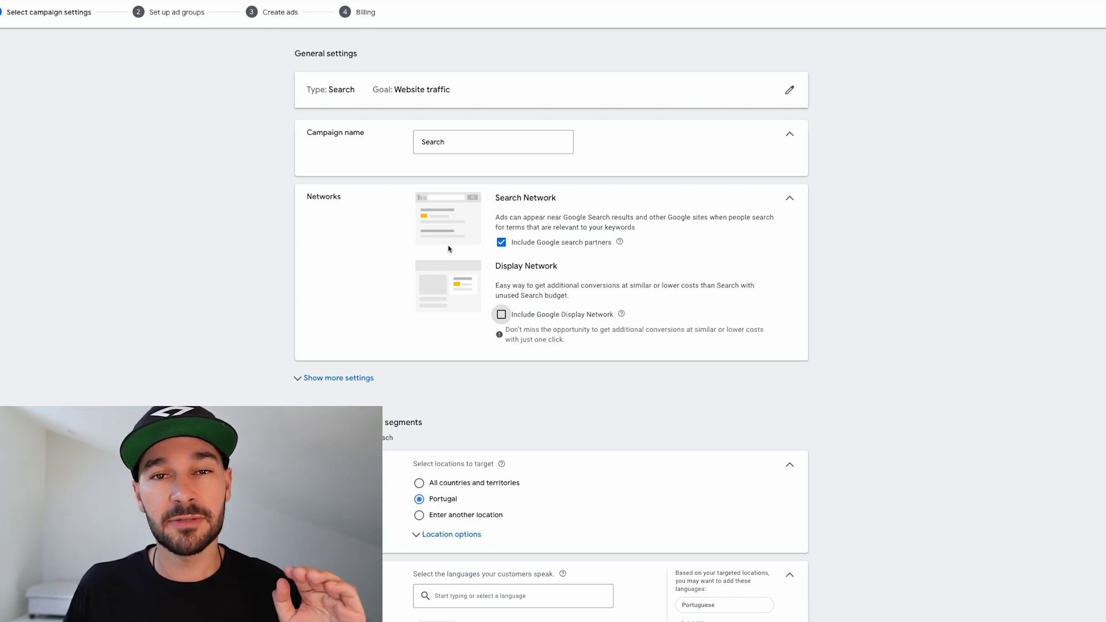
- Review the additional campaign settings for start and end dates, URL options, Dynamic Search Ads and ad schedule
{"action": "scroll", "coordinate": [450, 262], "scroll_direction": "down", "scroll_amount": 1}
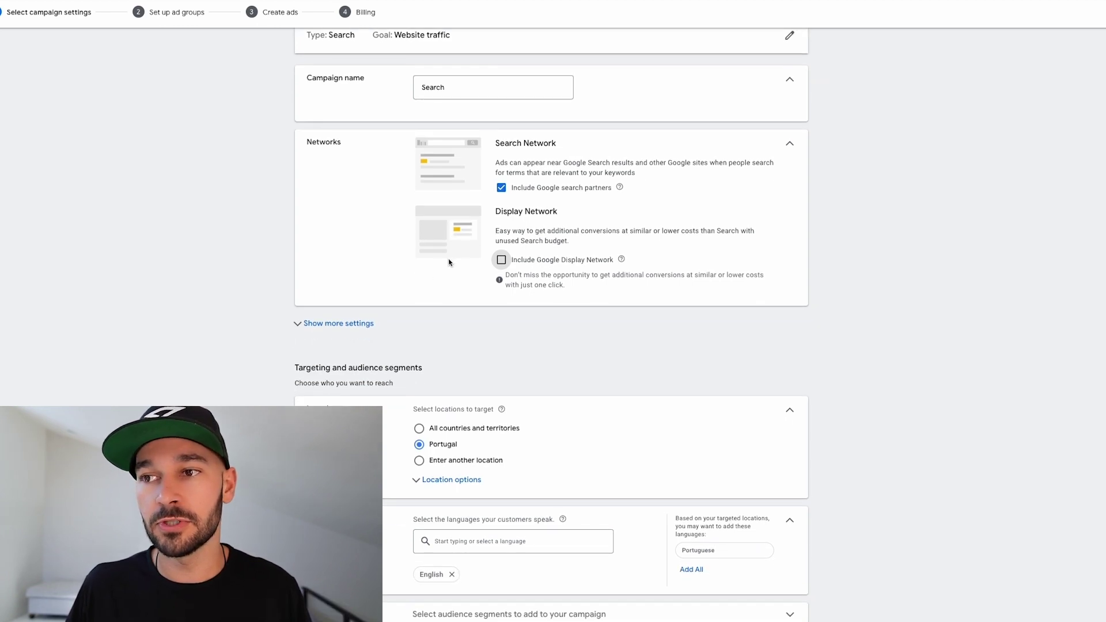
{"action": "left_click", "coordinate": [324, 323]}
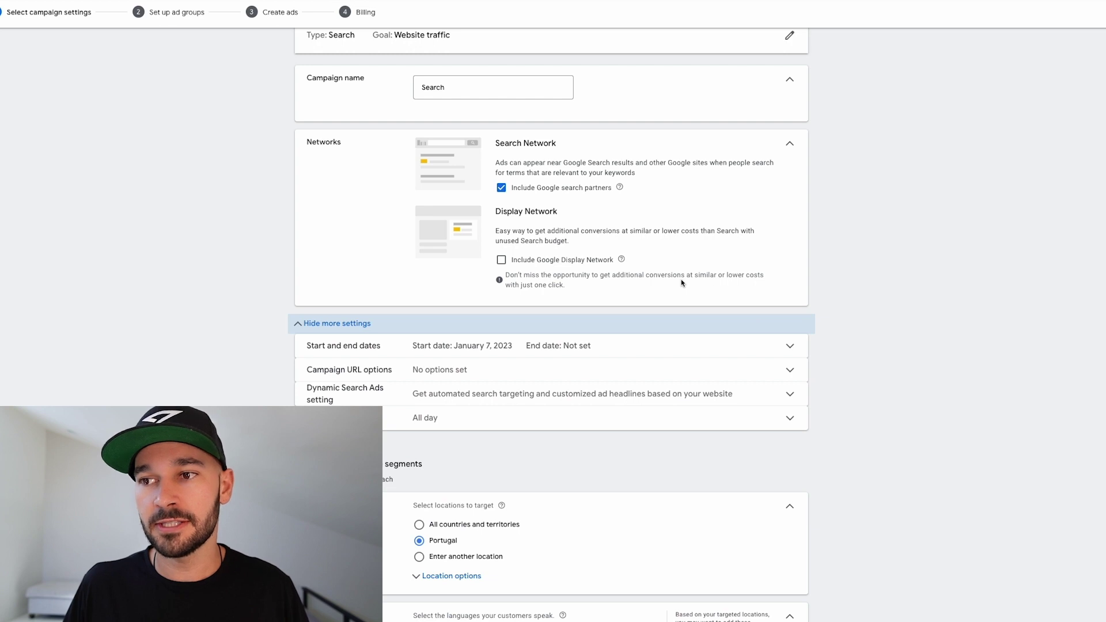
{"action": "scroll", "coordinate": [681, 282], "scroll_direction": "down", "scroll_amount": 2}
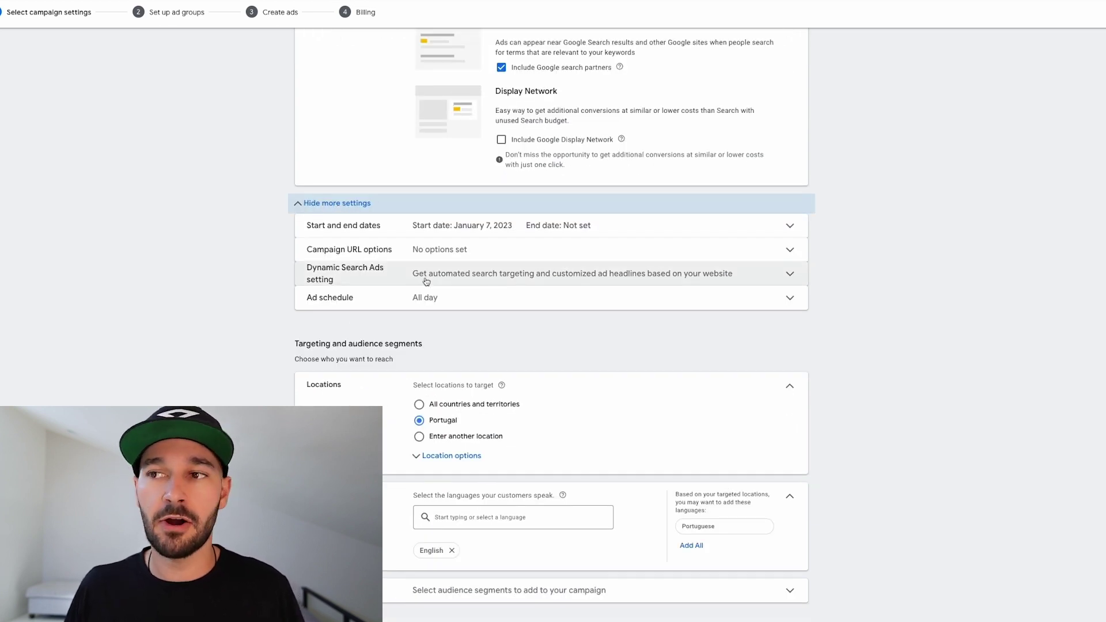
{"action": "left_click", "coordinate": [357, 203]}
- Expand the location options and target the city of Seattle, Washington, as a custom location
{"action": "scroll", "coordinate": [395, 227], "scroll_direction": "down", "scroll_amount": 2}
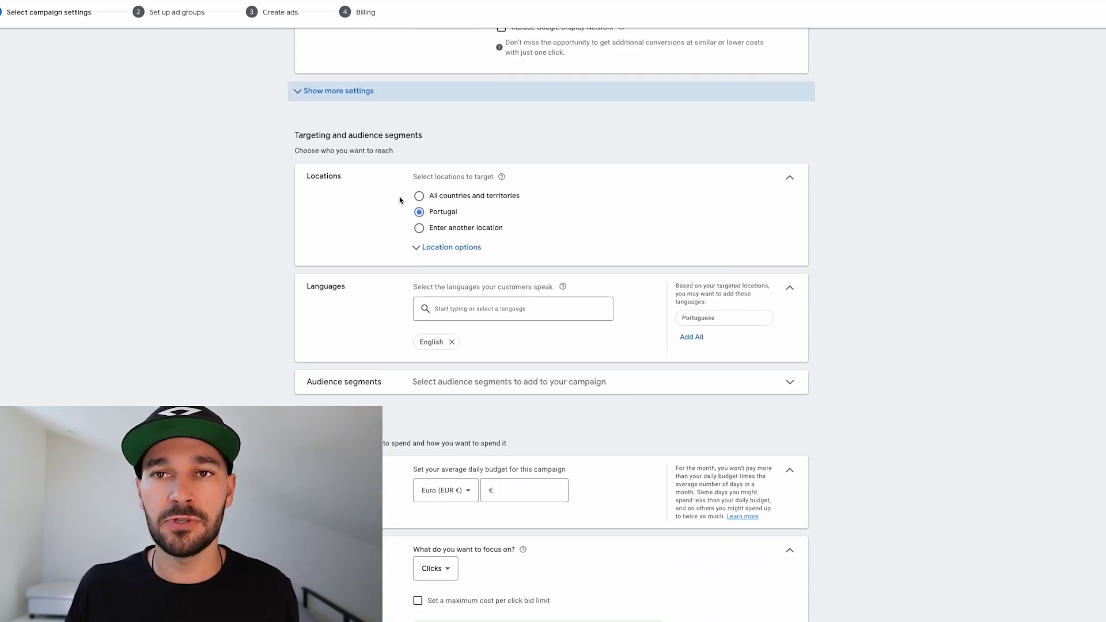
{"action": "left_click", "coordinate": [418, 249]}
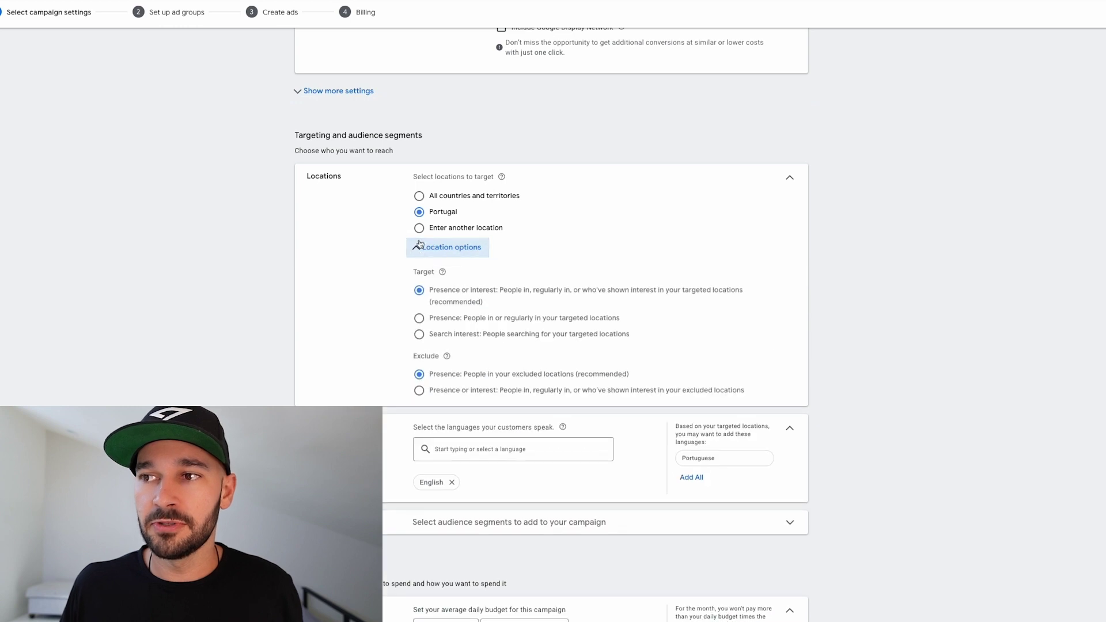
{"action": "left_click", "coordinate": [419, 228]}
{"action": "left_click", "coordinate": [474, 258]}
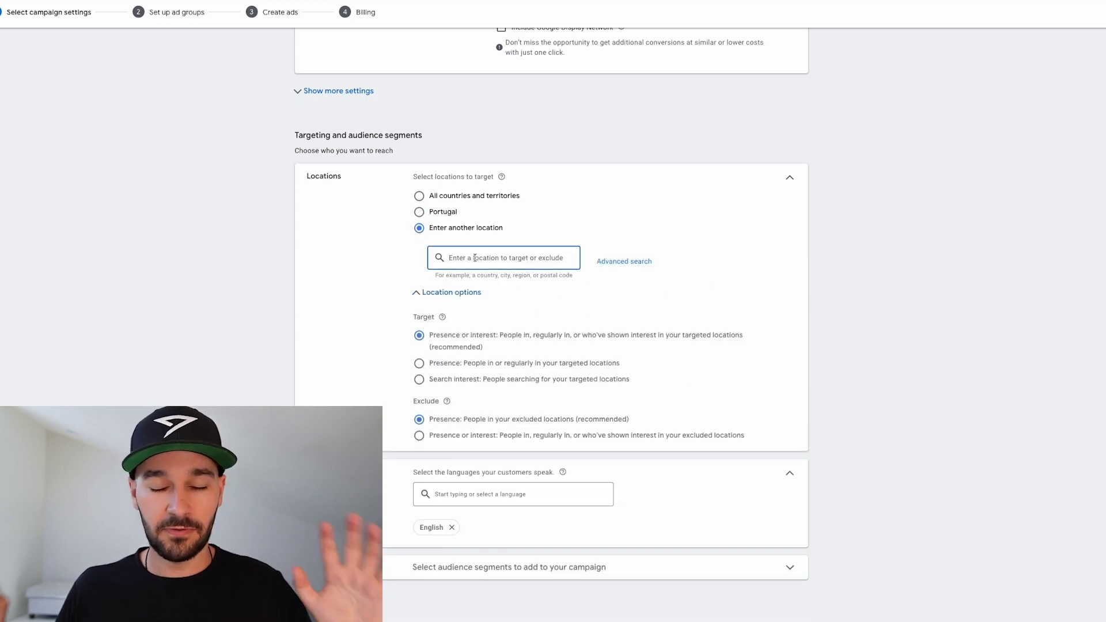
{"action": "type", "text": "seattle"}
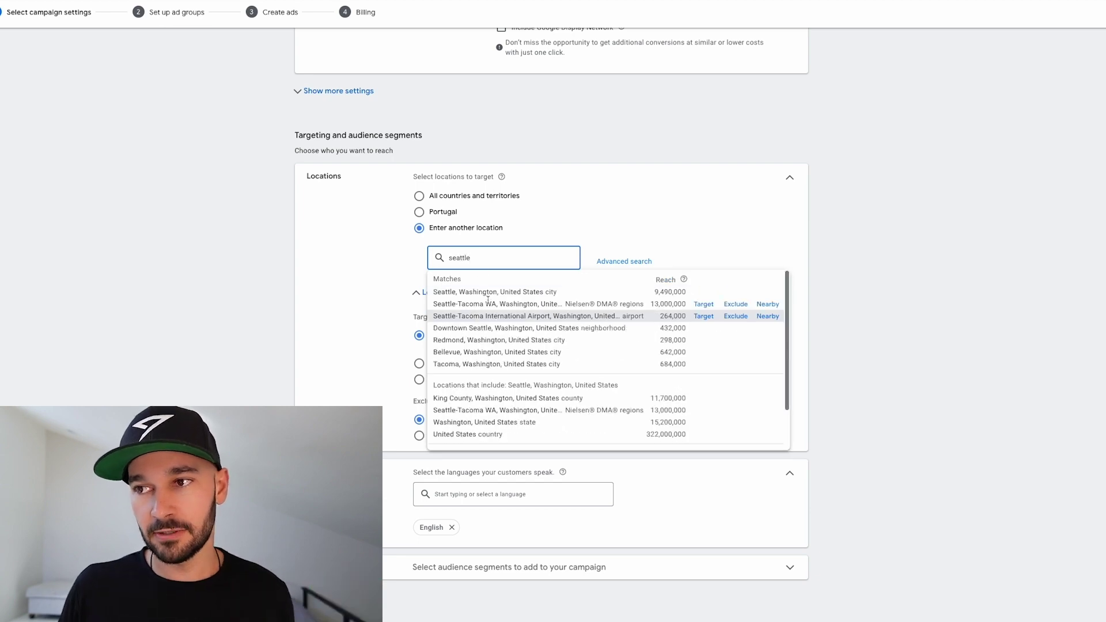
{"action": "left_click", "coordinate": [701, 292]}
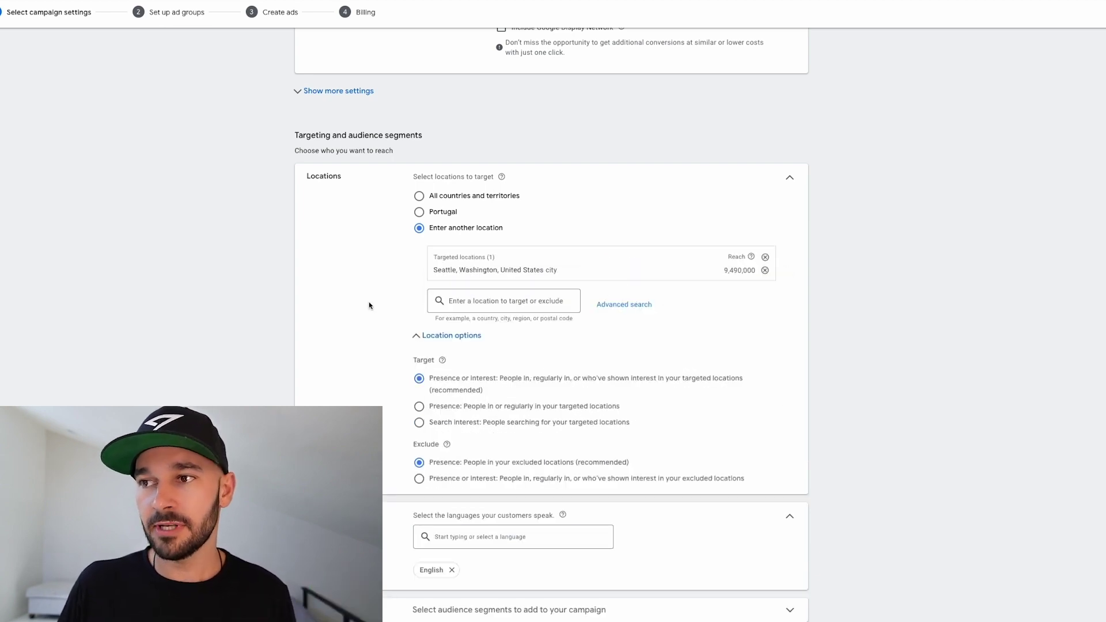
- Add the city of Bellevue, Washington, to the targeted locations
{"action": "left_click", "coordinate": [491, 298]}
{"action": "type", "text": "belle"}
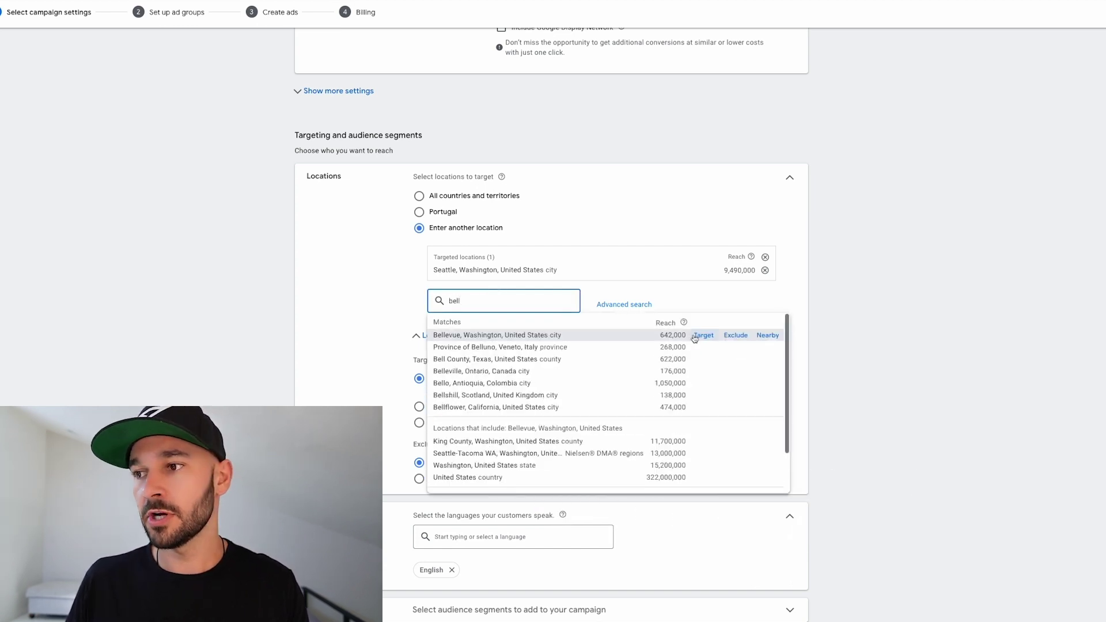
{"action": "left_click", "coordinate": [702, 335]}
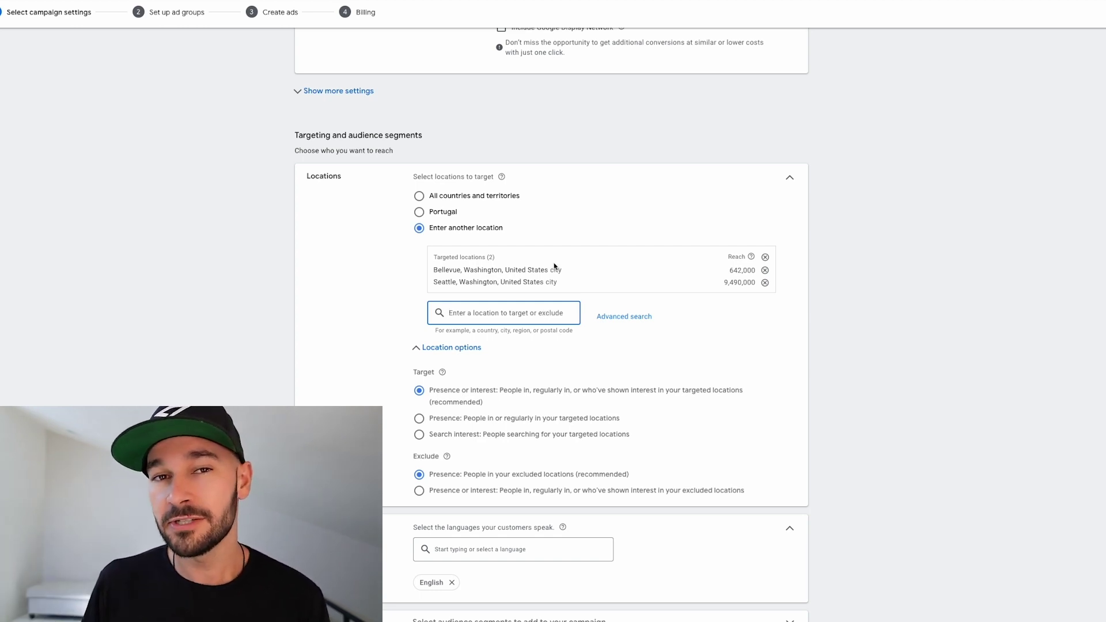
- Try the Presence and Search interest target options for the locations, and set the target back to Presence or interest
{"action": "left_click_drag", "start_coordinate": [433, 269], "coordinate": [564, 273]}
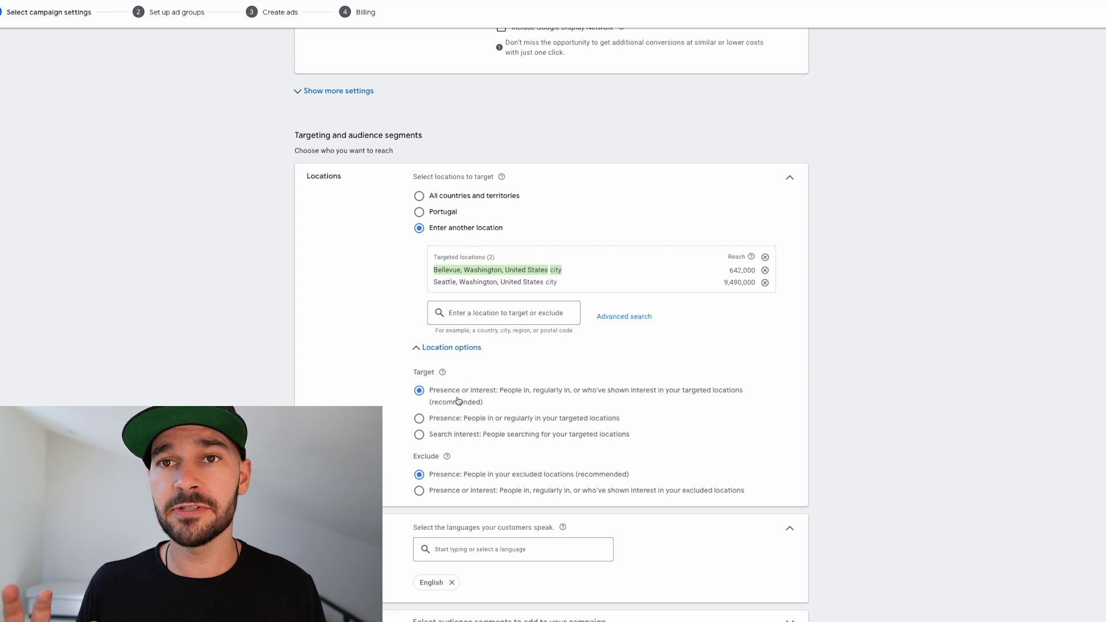
{"action": "left_click", "coordinate": [452, 422]}
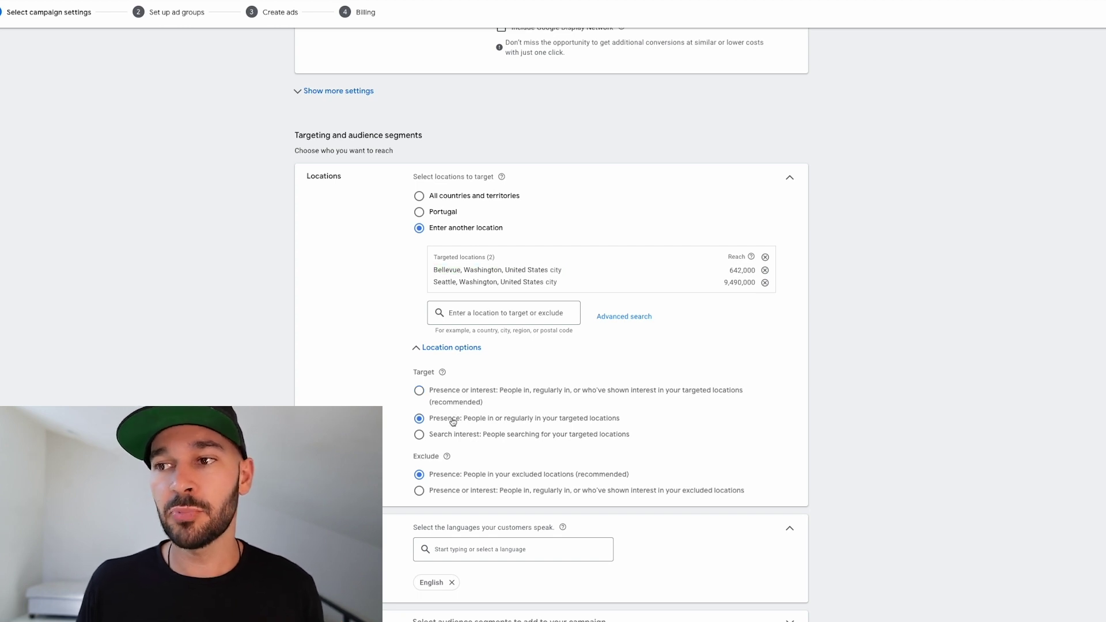
{"action": "left_click", "coordinate": [623, 426]}
{"action": "left_click_drag", "start_coordinate": [623, 426], "coordinate": [460, 426]}
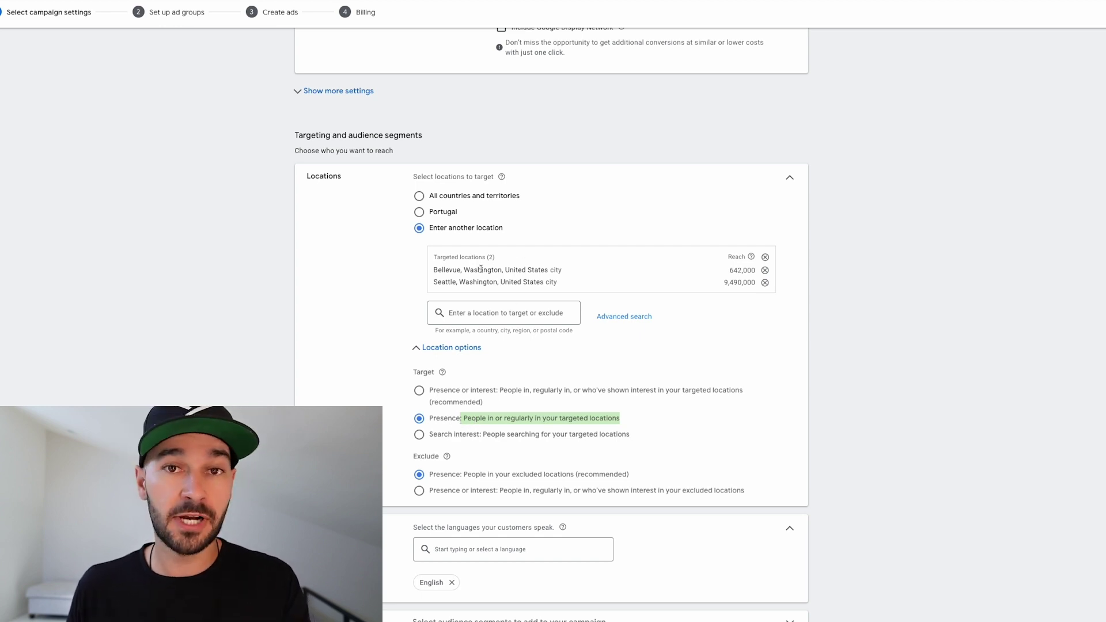
{"action": "left_click_drag", "start_coordinate": [567, 292], "coordinate": [433, 278]}
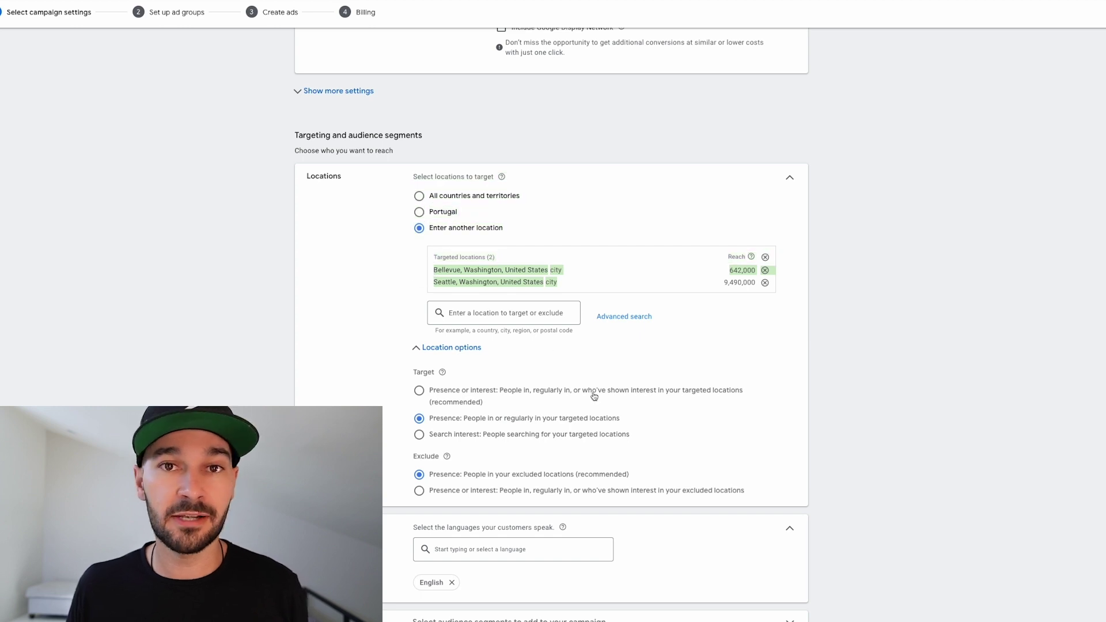
{"action": "left_click_drag", "start_coordinate": [632, 439], "coordinate": [422, 434]}
{"action": "left_click", "coordinate": [420, 435]}
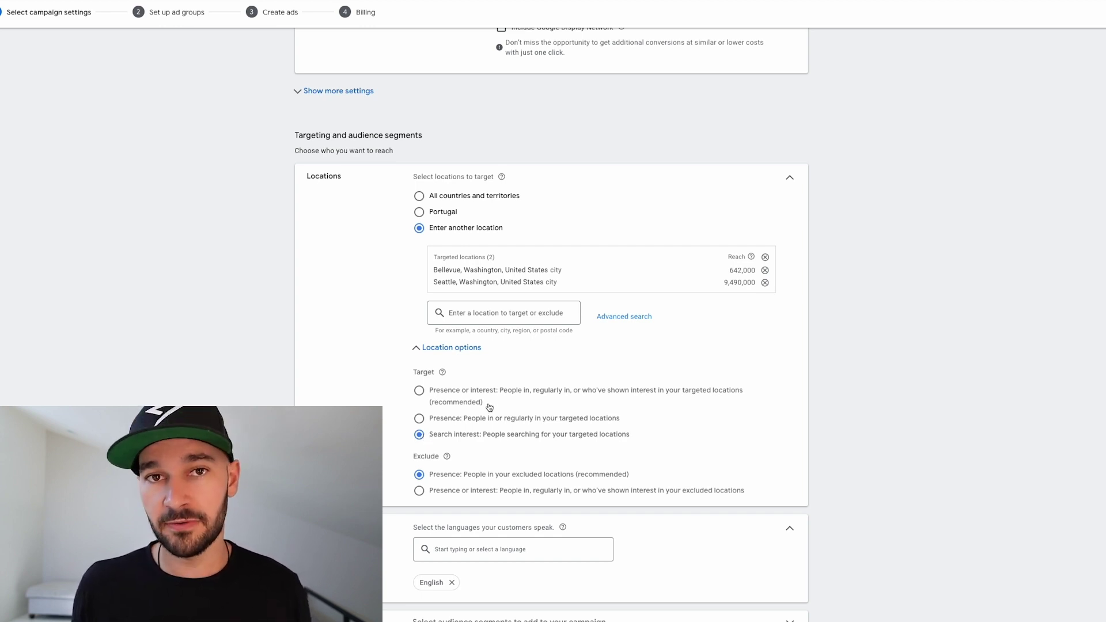
{"action": "left_click", "coordinate": [467, 392]}
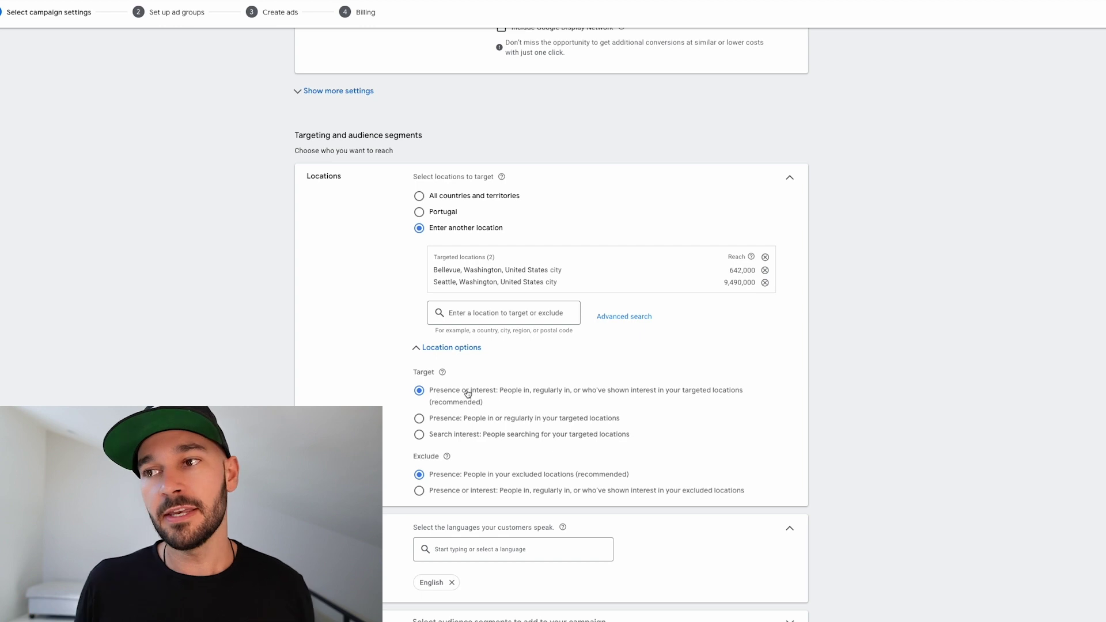
- Add the United States to the targeted locations and set the location target option to Presence
{"action": "left_click", "coordinate": [512, 312]}
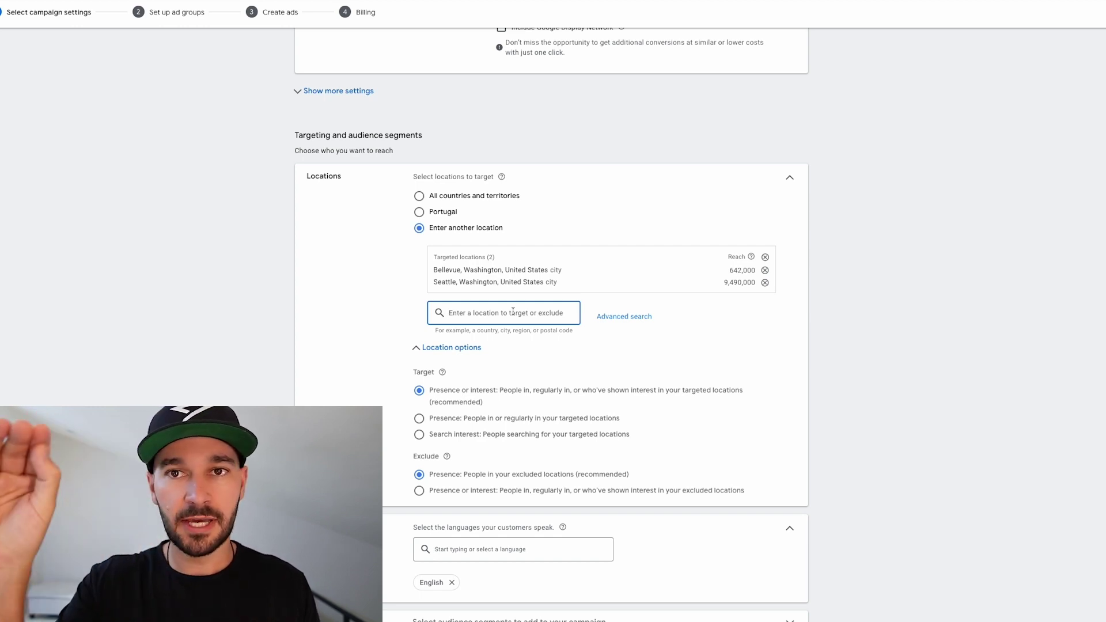
{"action": "type", "text": "united"}
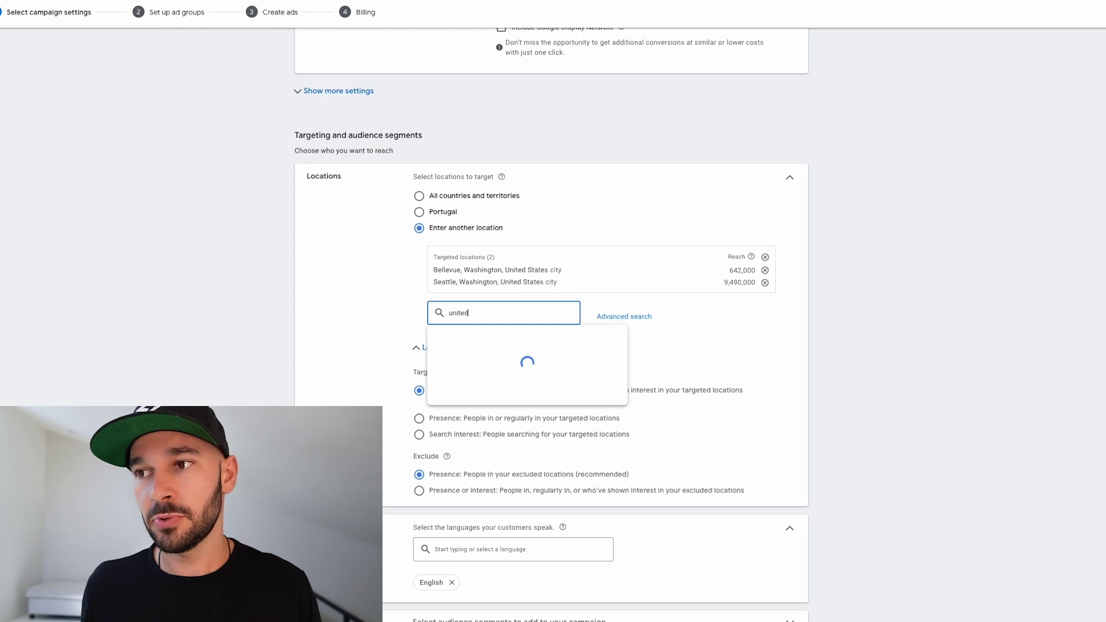
{"action": "left_click", "coordinate": [703, 348]}
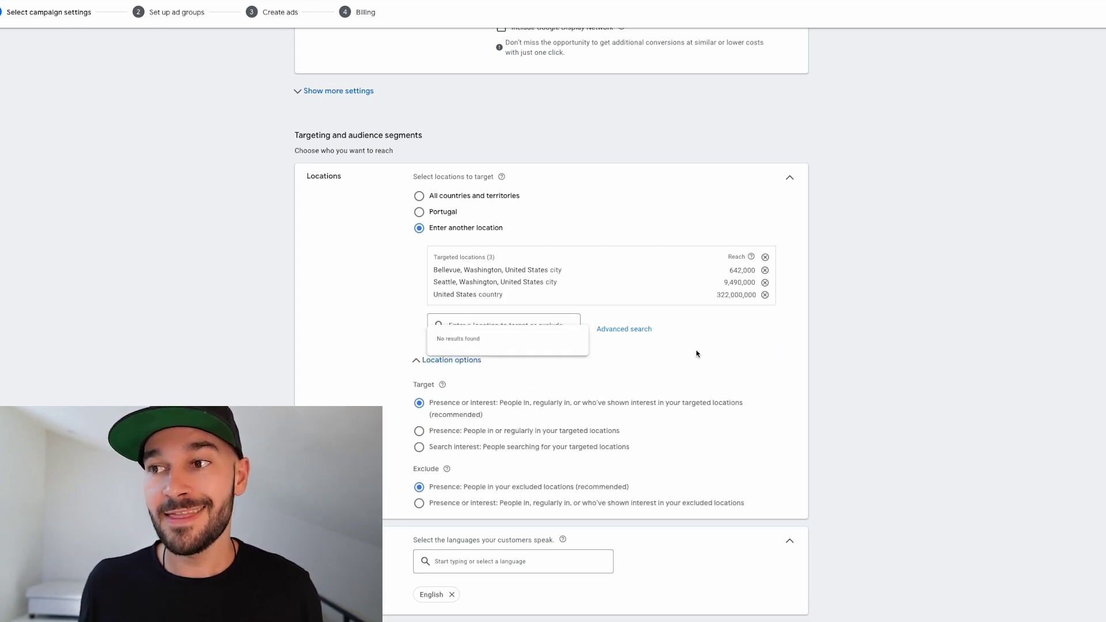
{"action": "left_click", "coordinate": [487, 433]}
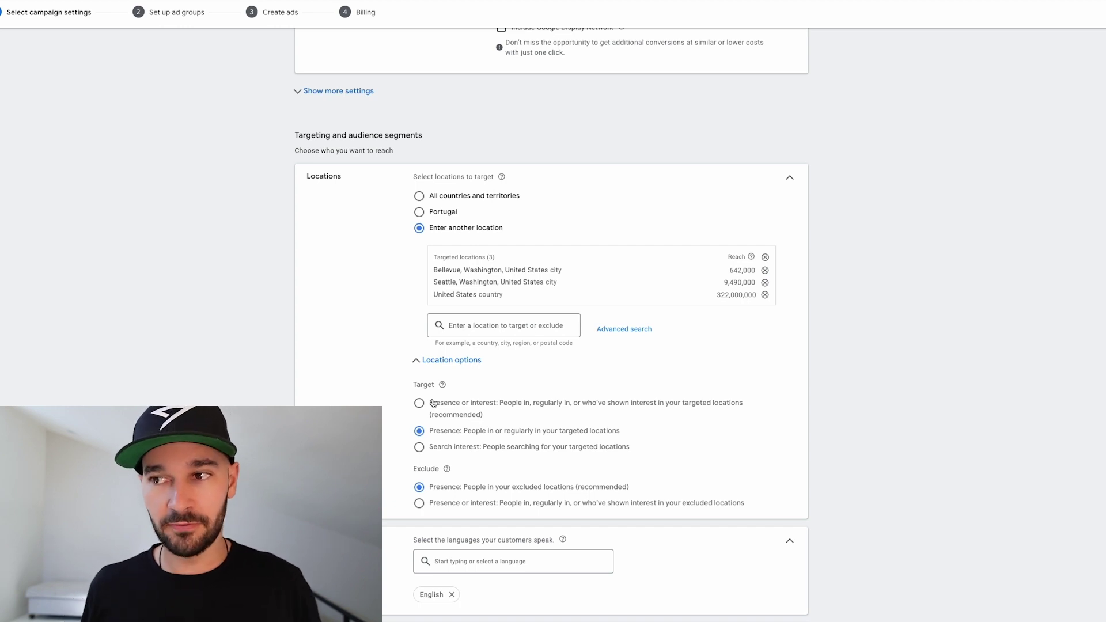
- Search for India and exclude the country from the campaign's locations
{"action": "left_click", "coordinate": [537, 327]}
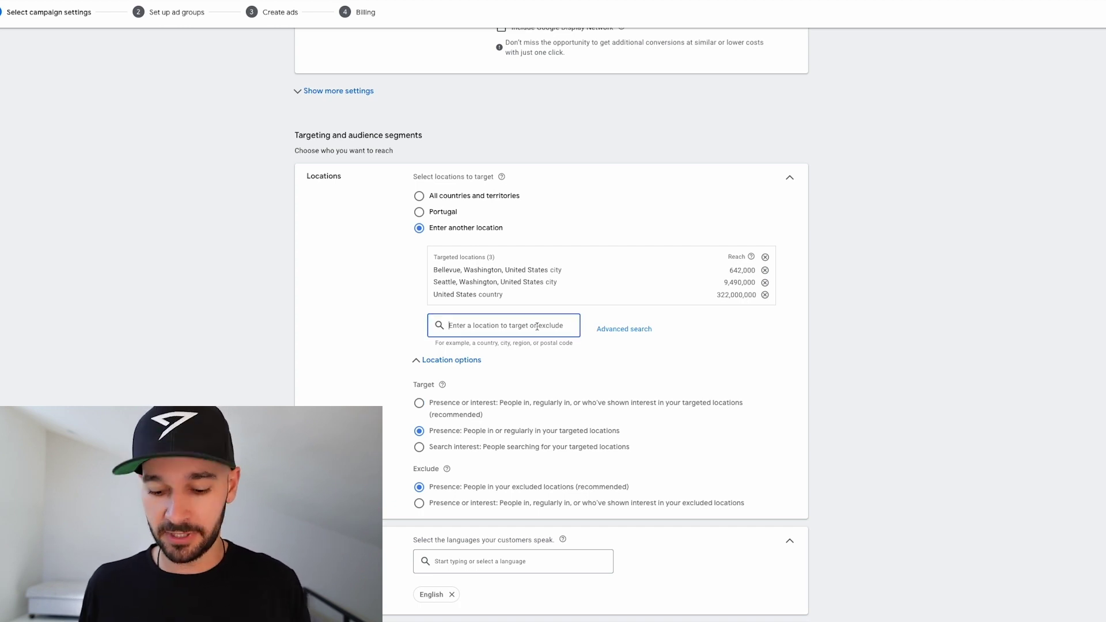
{"action": "type", "text": "indi"}
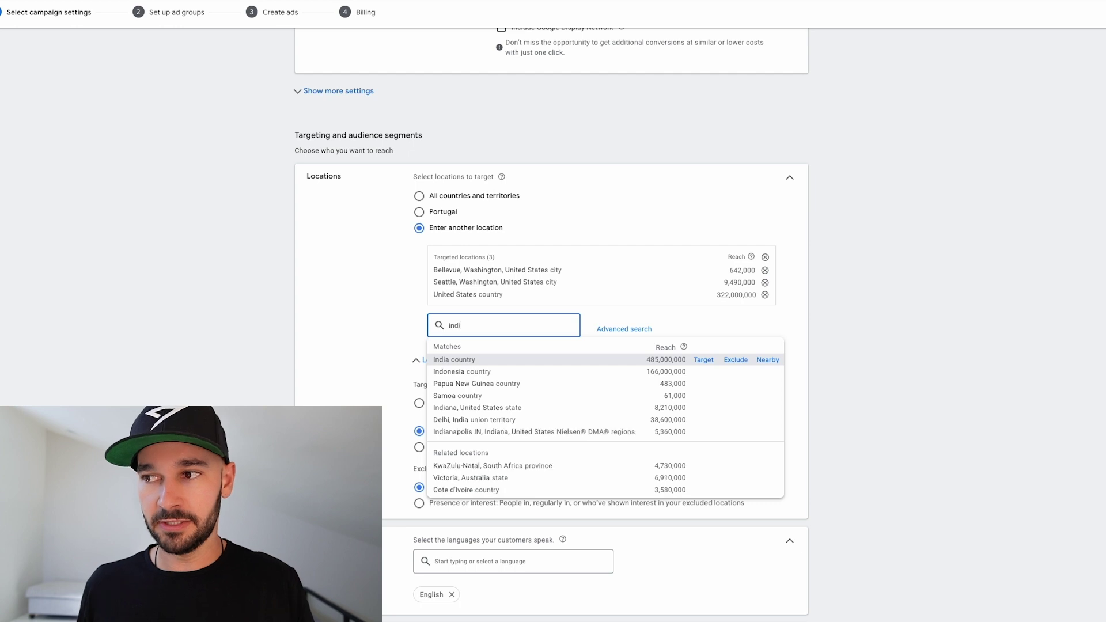
{"action": "type", "text": "a"}
{"action": "left_click", "coordinate": [735, 360]}
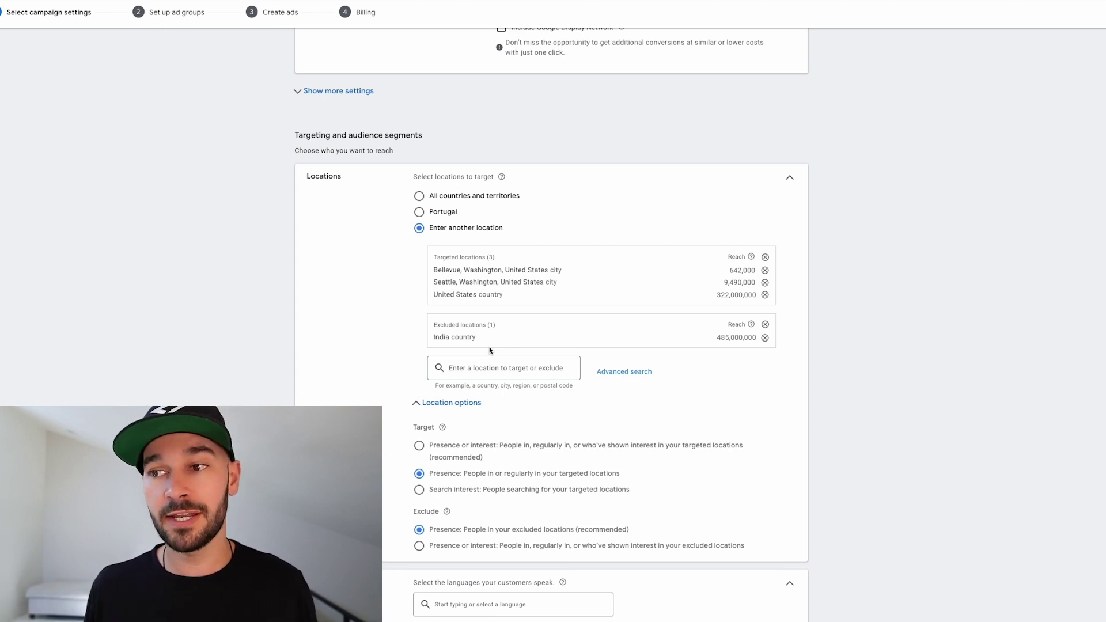
- Try the Presence or interest target option, then remove the India exclusion and set the target back to Presence
{"action": "left_click", "coordinate": [441, 448]}
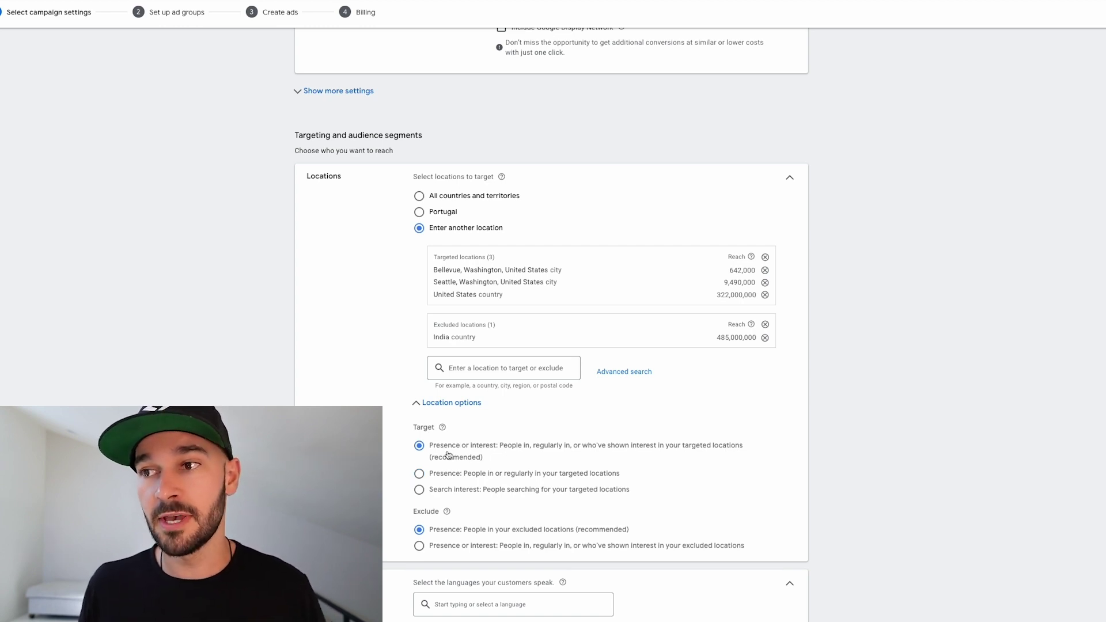
{"action": "left_click", "coordinate": [765, 325]}
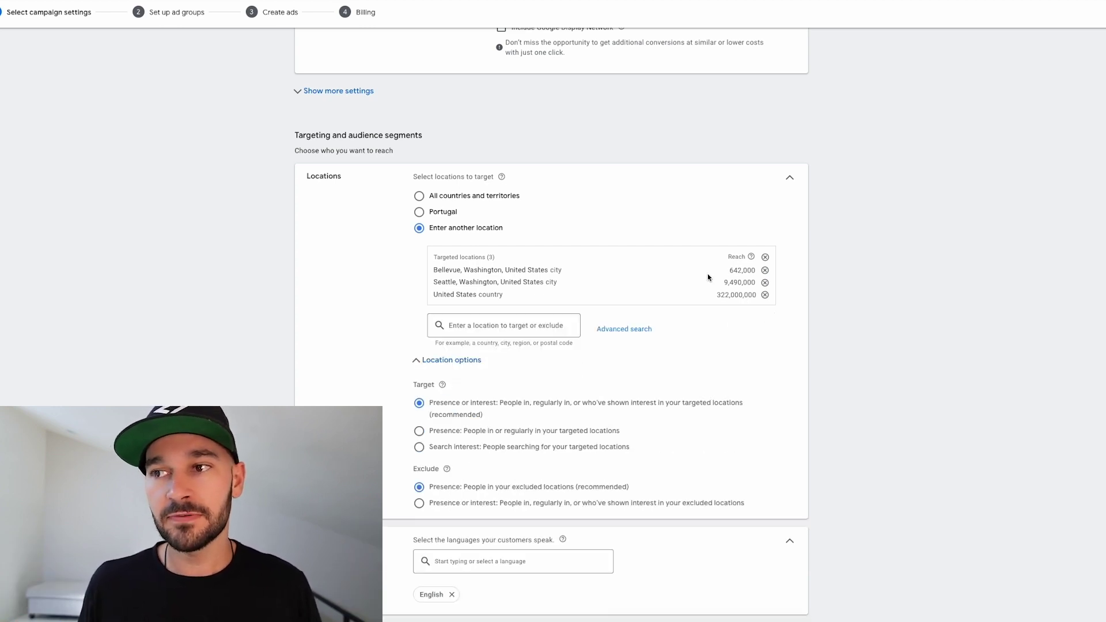
{"action": "left_click_drag", "start_coordinate": [503, 295], "coordinate": [422, 271]}
{"action": "left_click", "coordinate": [455, 437]}
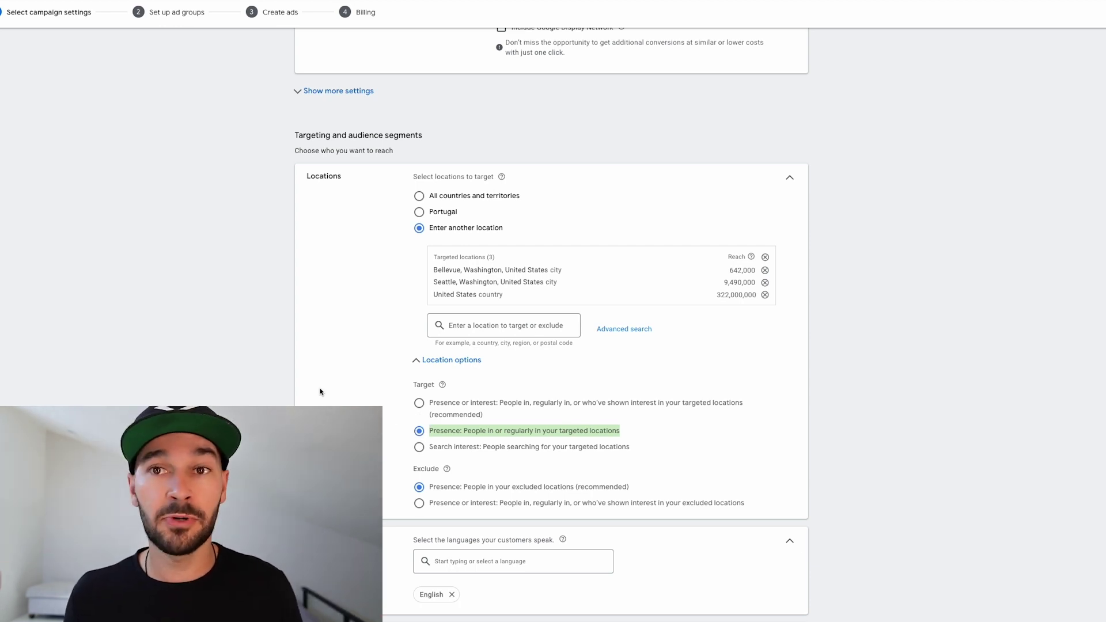
- Try adding the country of Canada to the targeted locations, and remove it again
{"action": "left_click", "coordinate": [501, 325]}
{"action": "type", "text": "cana"}
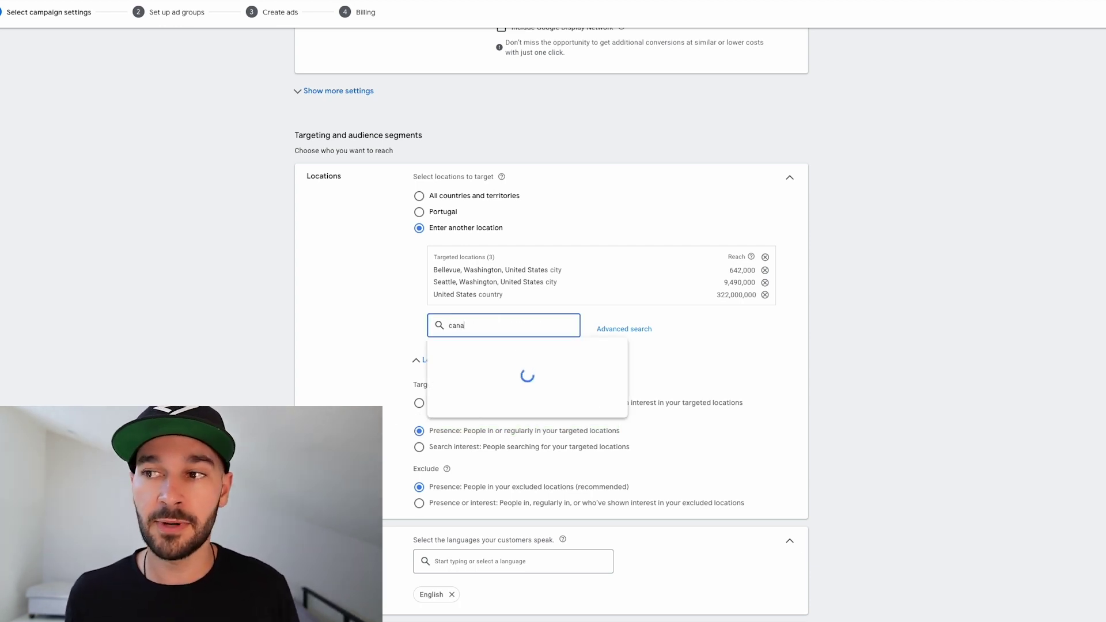
{"action": "type", "text": "da"}
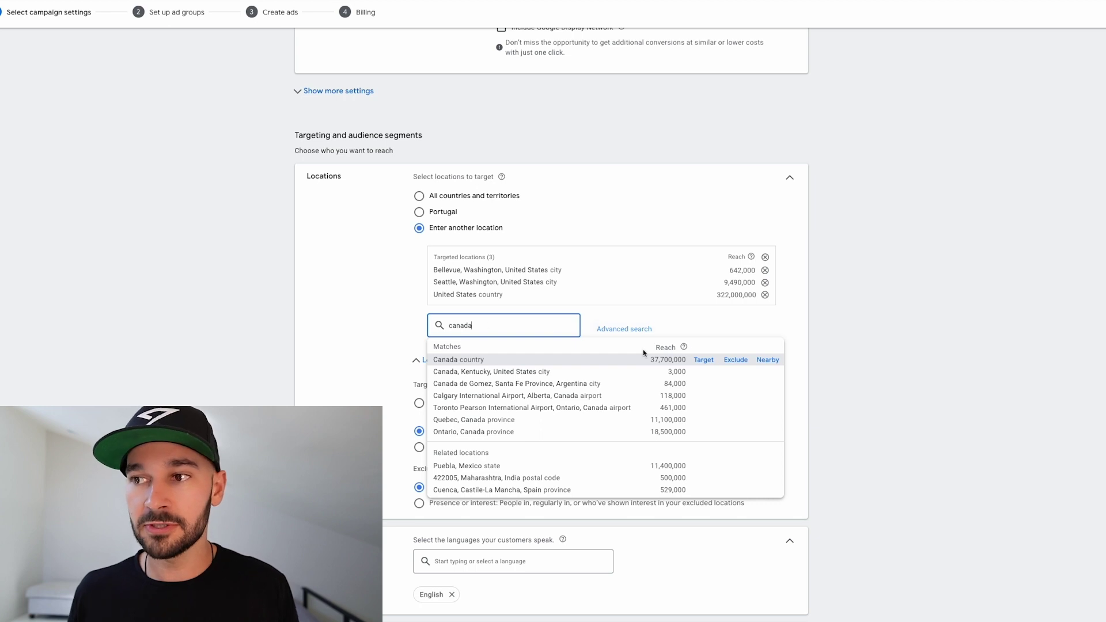
{"action": "left_click", "coordinate": [705, 359]}
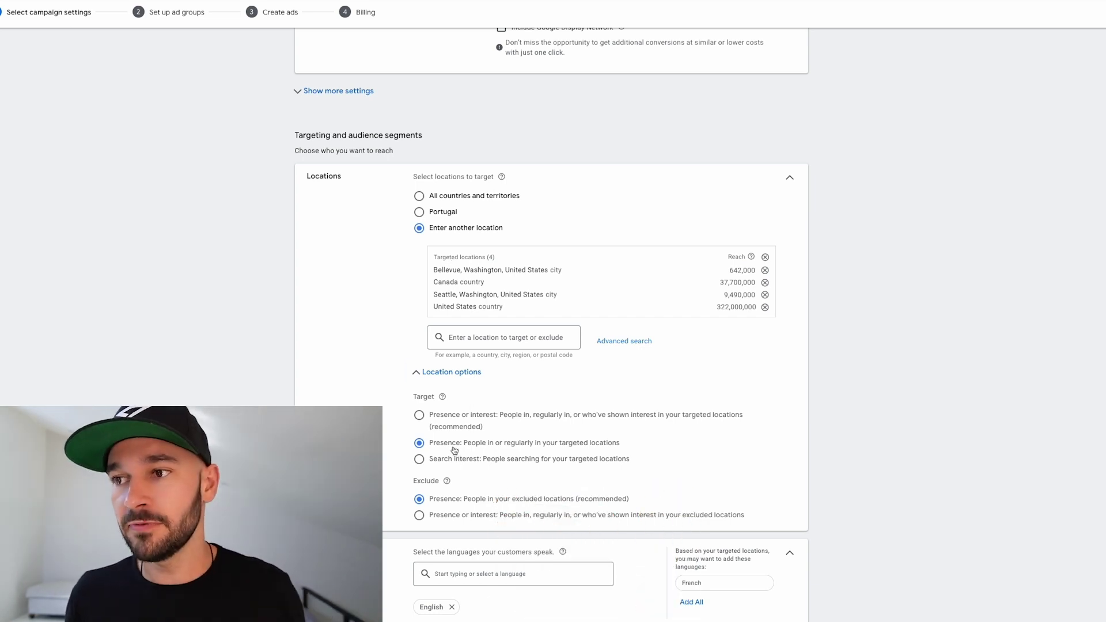
{"action": "scroll", "coordinate": [498, 275], "scroll_direction": "down", "scroll_amount": 1}
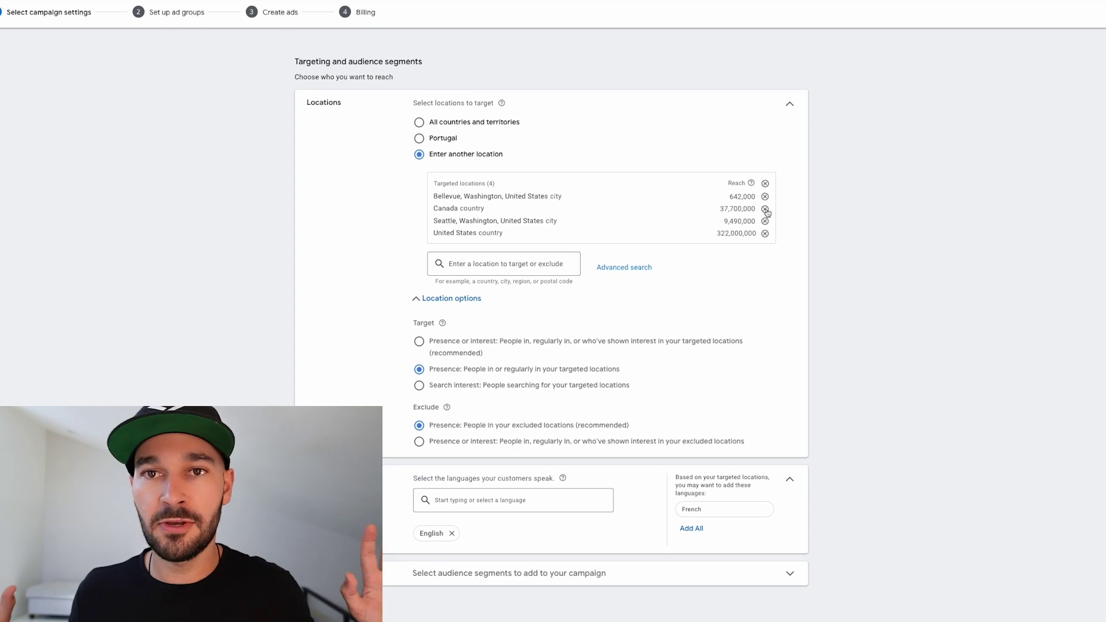
{"action": "left_click", "coordinate": [765, 209]}
- Expand the campaign's audience segments and search for "real estate" segments
{"action": "scroll", "coordinate": [469, 288], "scroll_direction": "down", "scroll_amount": 2}
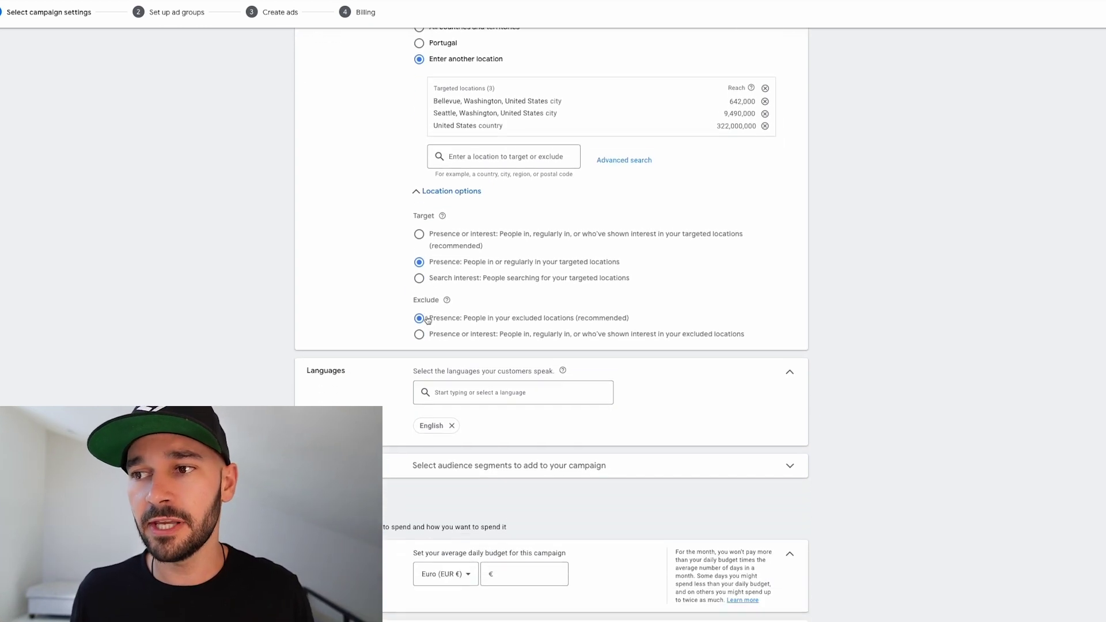
{"action": "scroll", "coordinate": [436, 395], "scroll_direction": "down", "scroll_amount": 1}
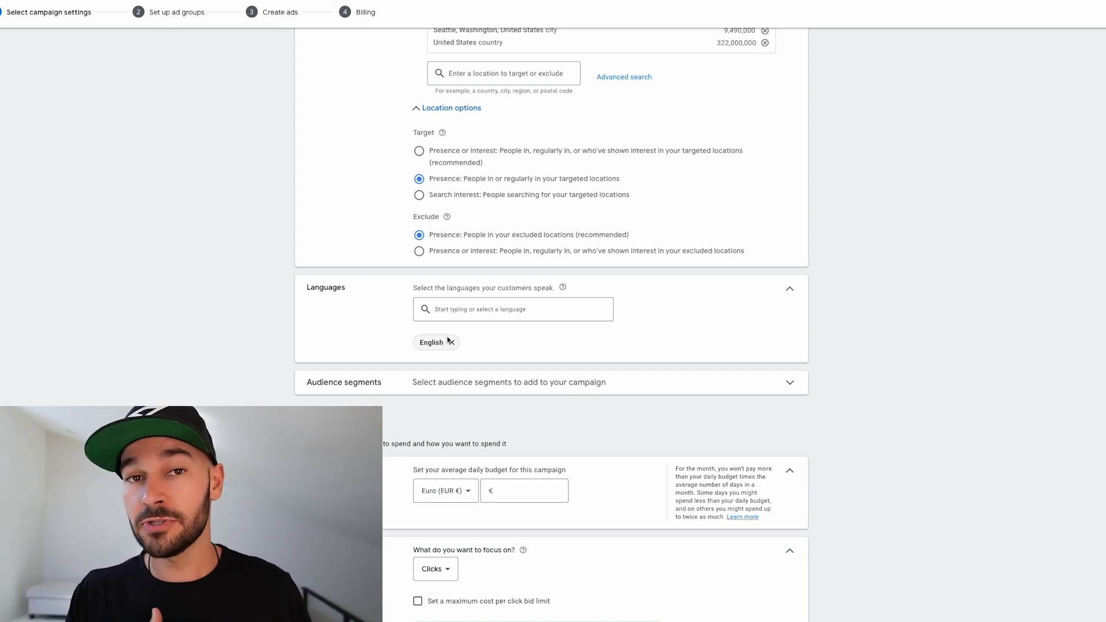
{"action": "scroll", "coordinate": [449, 339], "scroll_direction": "down", "scroll_amount": 1}
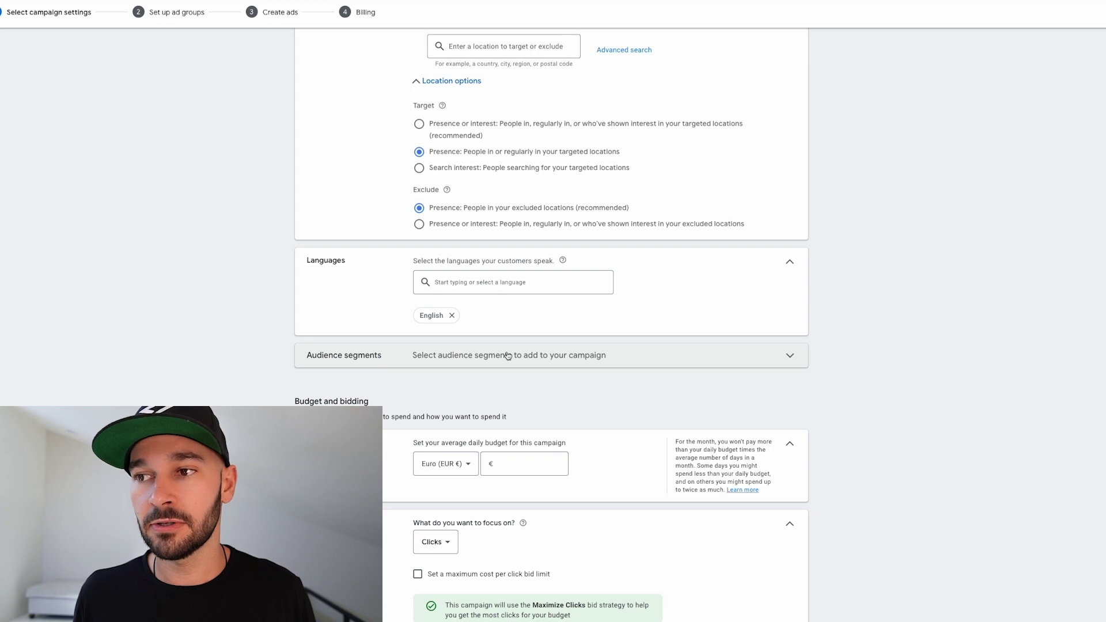
{"action": "left_click", "coordinate": [507, 355]}
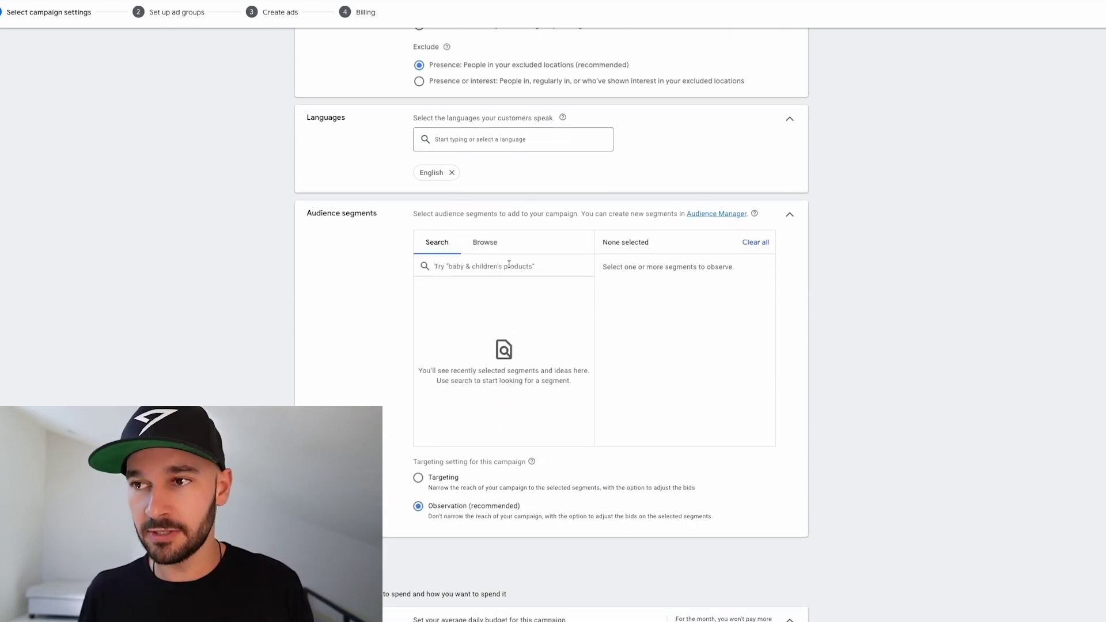
{"action": "left_click", "coordinate": [509, 264]}
{"action": "type", "text": "real estate"}
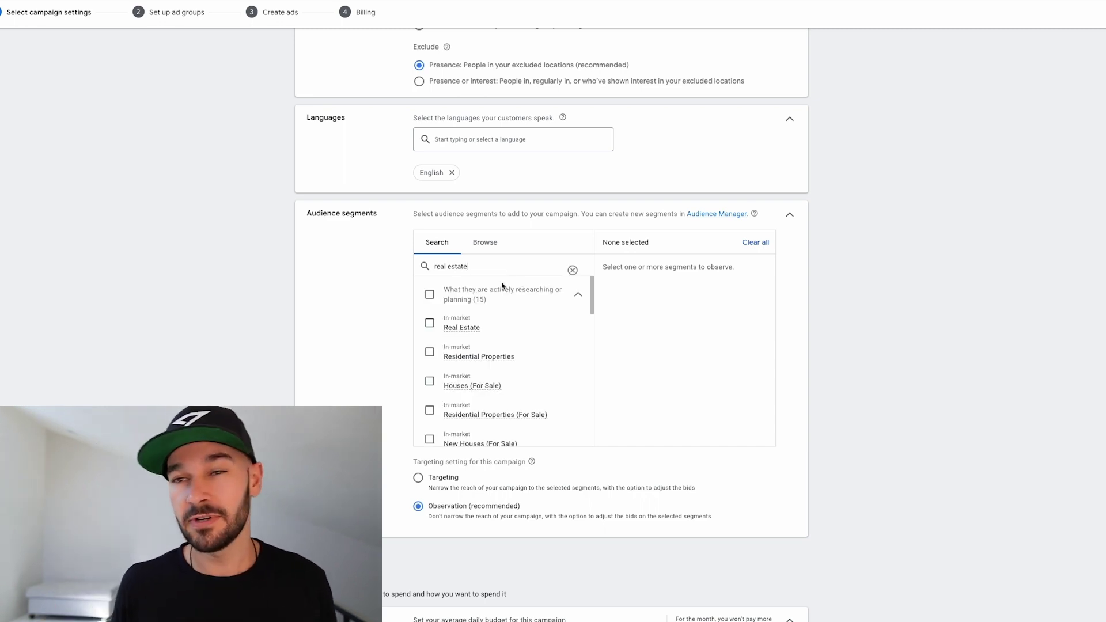
- Add the in-market segments Houses (For Sale), Residential Properties (For Sale) and New Houses (For Sale) to the campaign
{"action": "scroll", "coordinate": [518, 314], "scroll_direction": "down", "scroll_amount": 1}
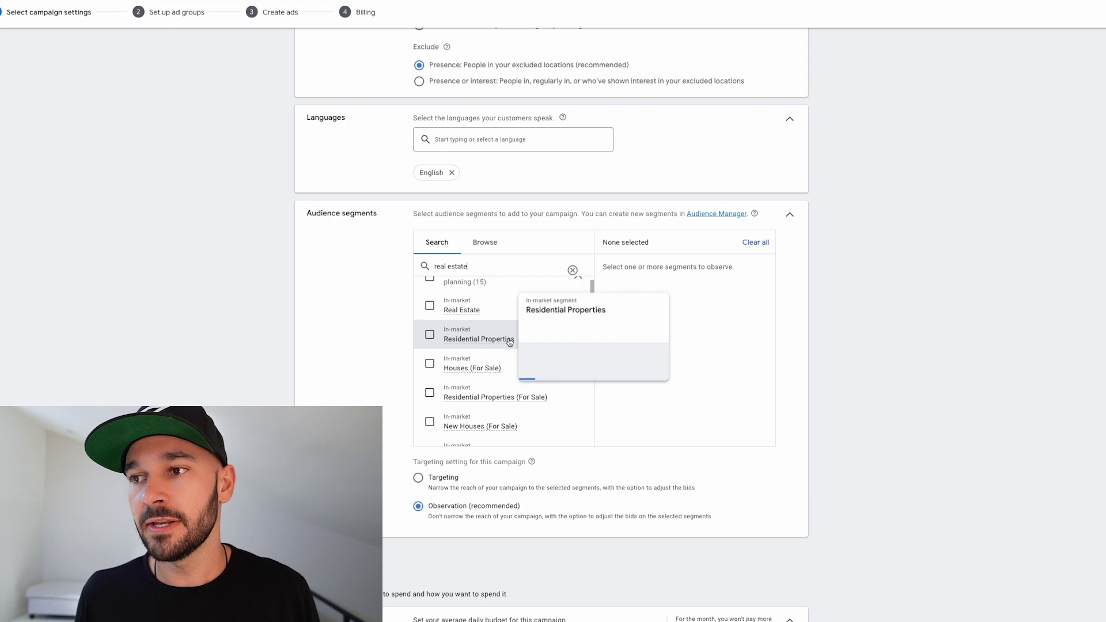
{"action": "left_click", "coordinate": [430, 365]}
{"action": "scroll", "coordinate": [431, 369], "scroll_direction": "down", "scroll_amount": 2}
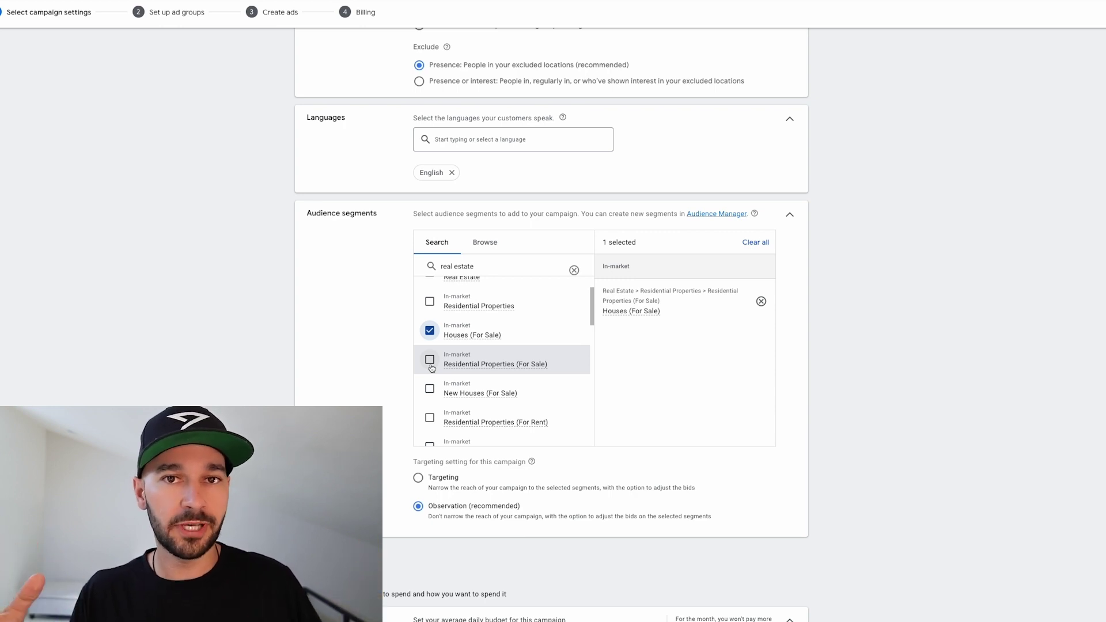
{"action": "scroll", "coordinate": [431, 367], "scroll_direction": "down", "scroll_amount": 1}
{"action": "left_click", "coordinate": [431, 337]}
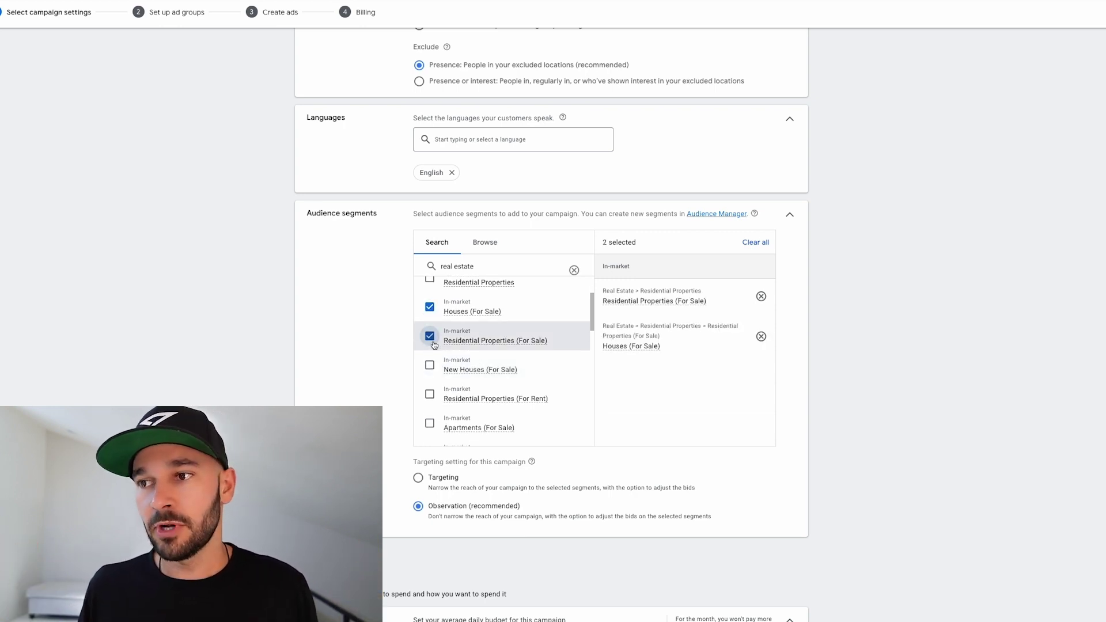
{"action": "left_click", "coordinate": [429, 365]}
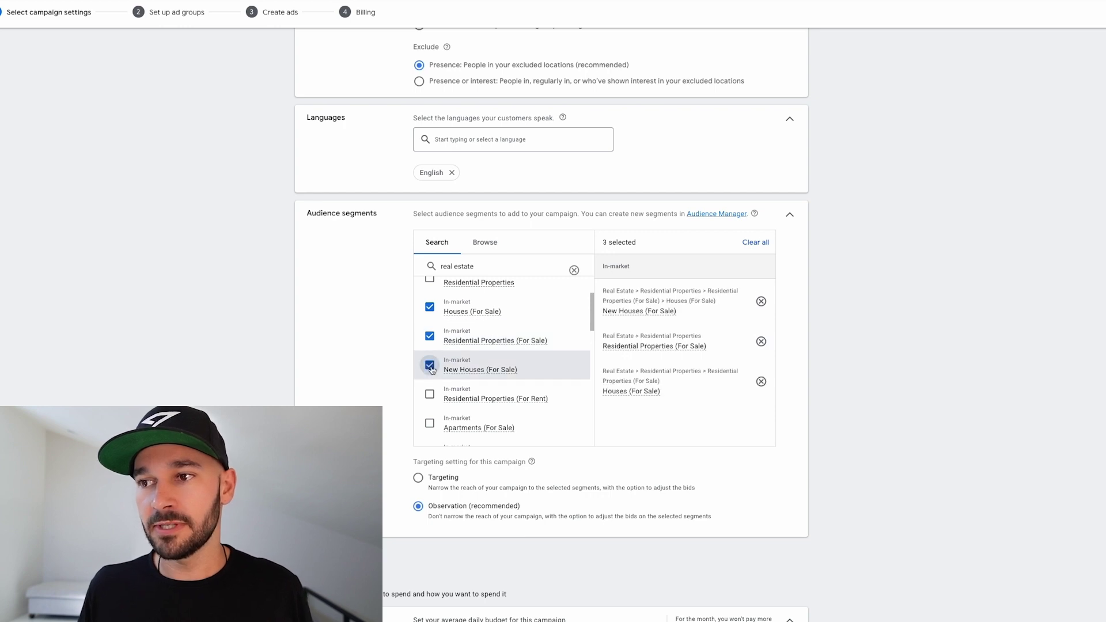
- Add the in-market segments Apartments (For Sale) and New Apartments (For Sale) to the campaign's audience
{"action": "scroll", "coordinate": [468, 395], "scroll_direction": "down", "scroll_amount": 2}
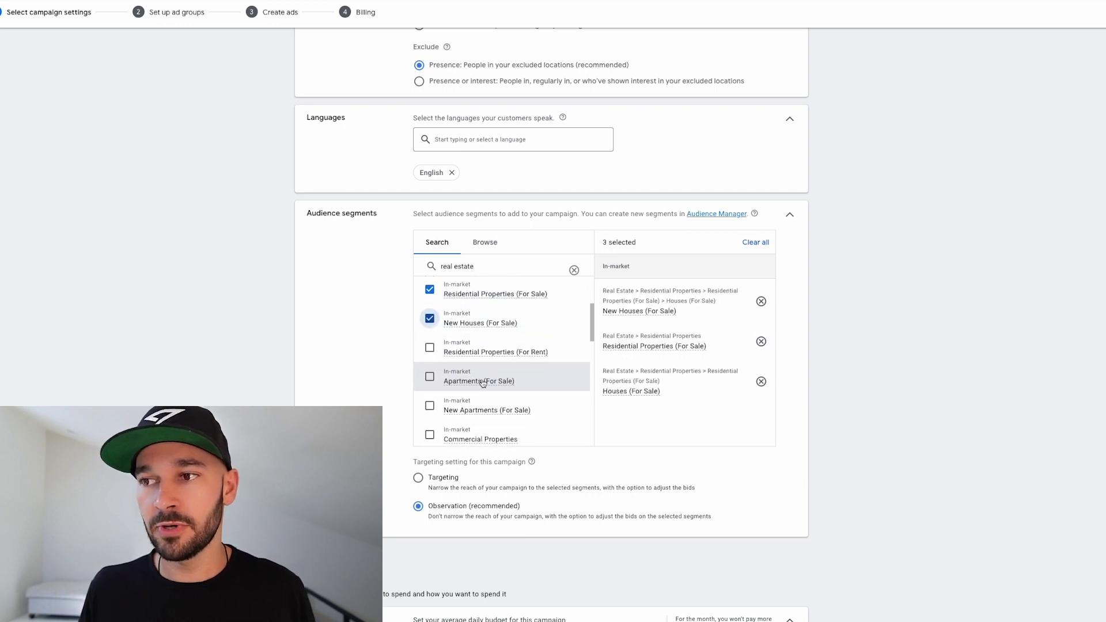
{"action": "left_click", "coordinate": [429, 378]}
{"action": "scroll", "coordinate": [430, 378], "scroll_direction": "down", "scroll_amount": 1}
{"action": "left_click", "coordinate": [430, 375]}
{"action": "scroll", "coordinate": [430, 380], "scroll_direction": "down", "scroll_amount": 1}
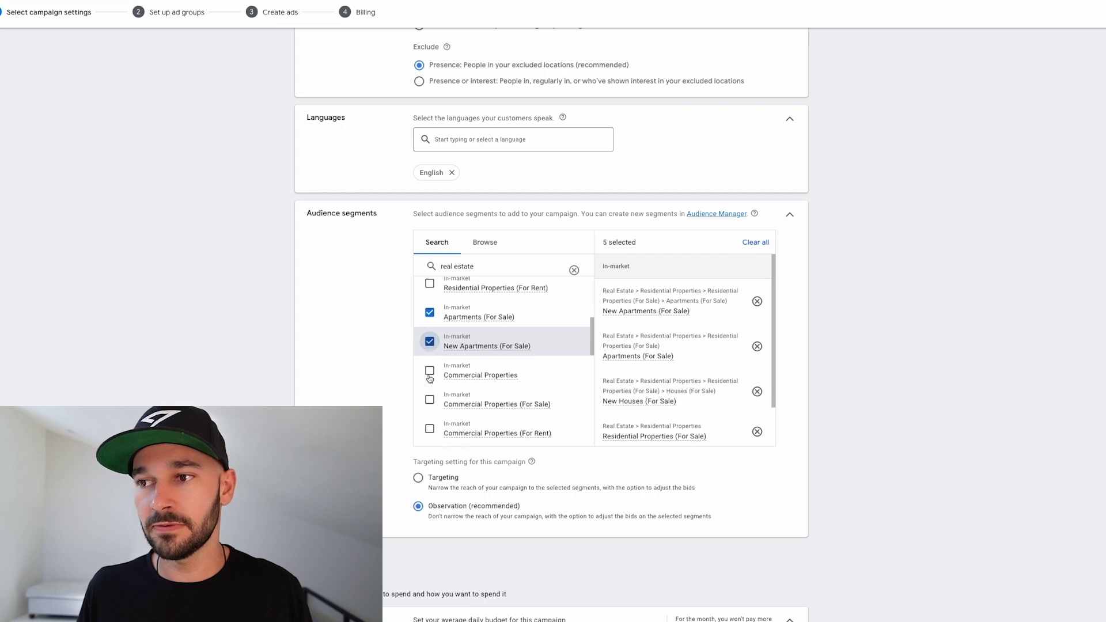
- Add the Homeowners segment from the detailed demographics to the campaign's audience
{"action": "scroll", "coordinate": [516, 359], "scroll_direction": "down", "scroll_amount": 5}
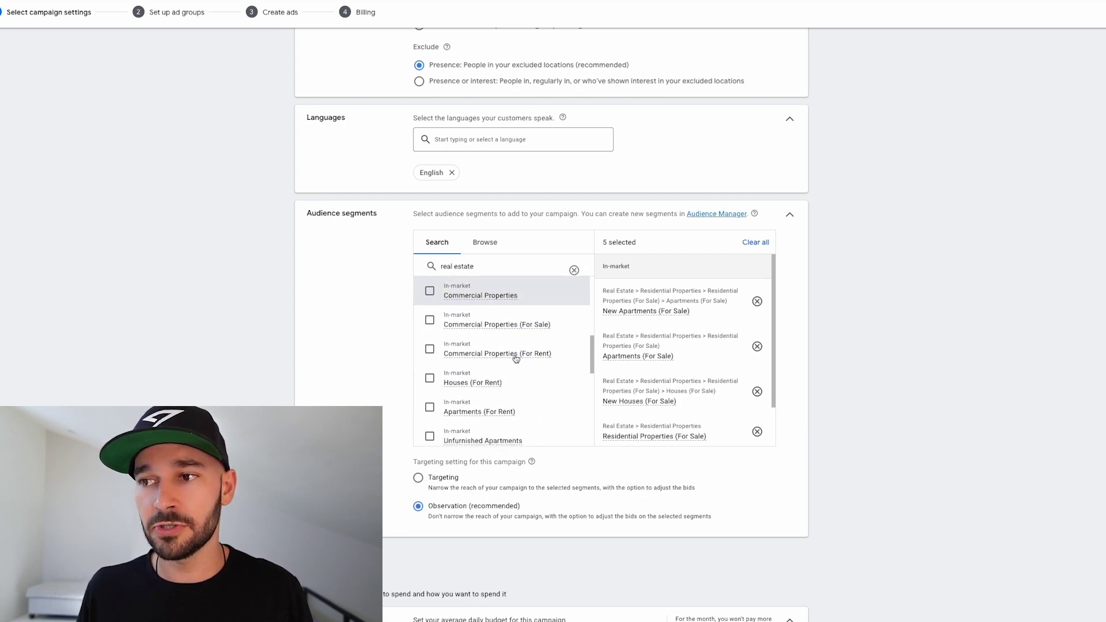
{"action": "scroll", "coordinate": [516, 359], "scroll_direction": "down", "scroll_amount": 5}
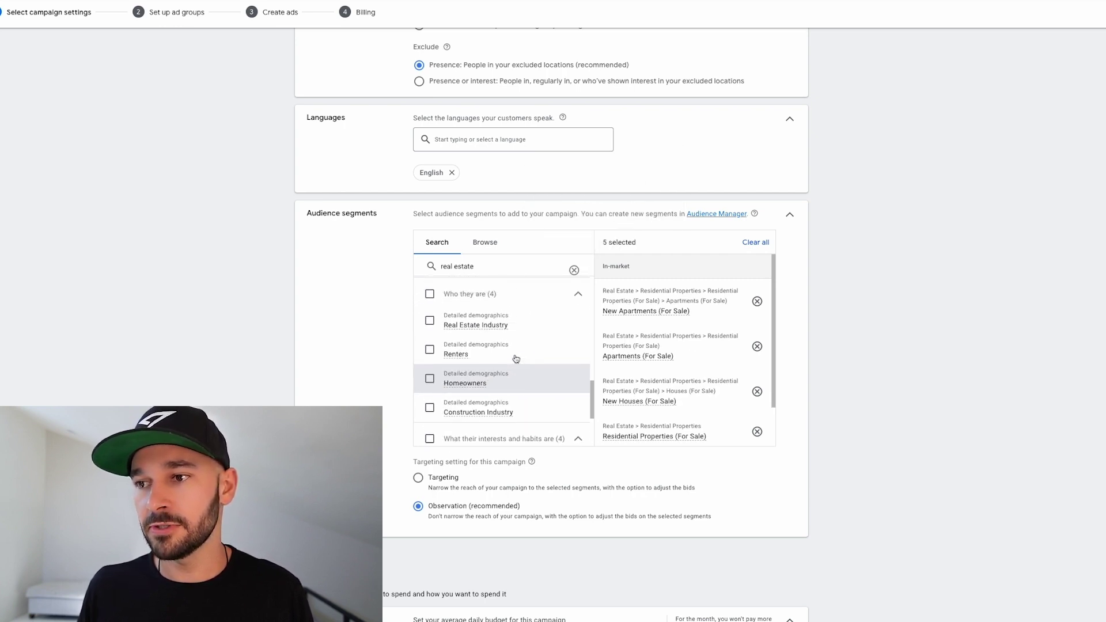
{"action": "left_click", "coordinate": [429, 379]}
{"action": "scroll", "coordinate": [429, 381], "scroll_direction": "down", "scroll_amount": 5}
{"action": "scroll", "coordinate": [380, 316], "scroll_direction": "down", "scroll_amount": 1}
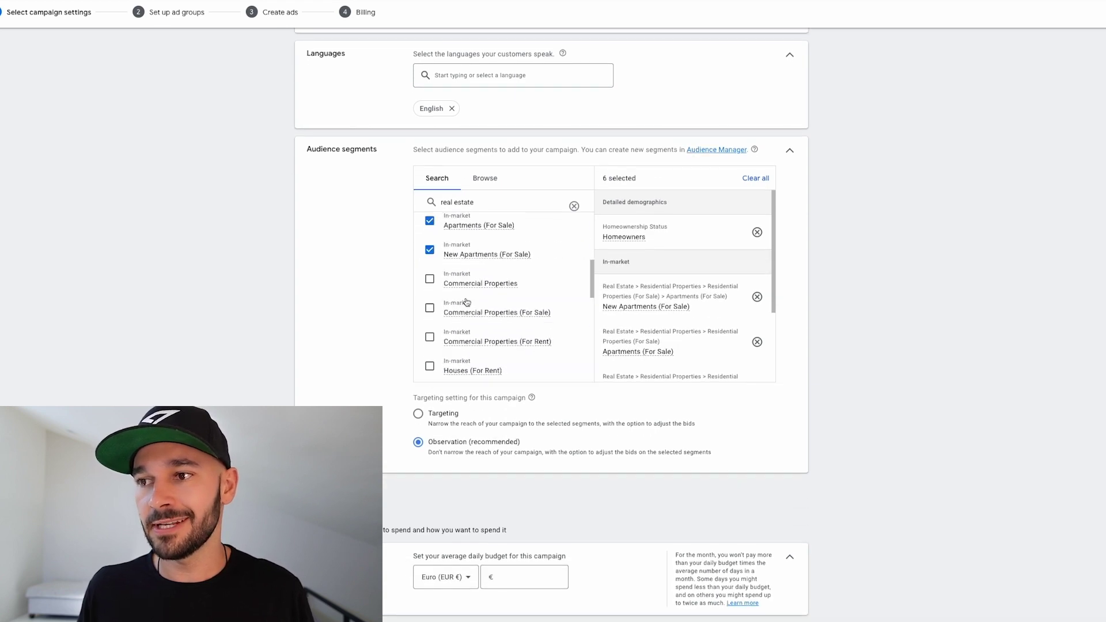
- Review the selected audience segments, try the Targeting setting for them, and set it back to Observation
{"action": "scroll", "coordinate": [380, 317], "scroll_direction": "up", "scroll_amount": 3}
{"action": "scroll", "coordinate": [407, 458], "scroll_direction": "down", "scroll_amount": 1}
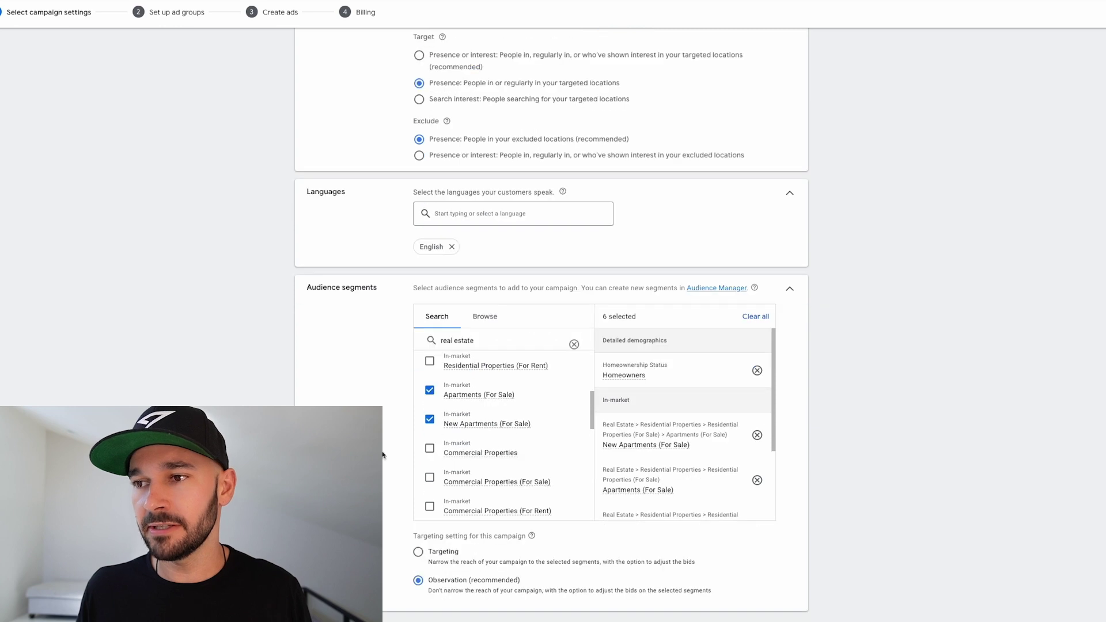
{"action": "scroll", "coordinate": [699, 426], "scroll_direction": "down", "scroll_amount": 5}
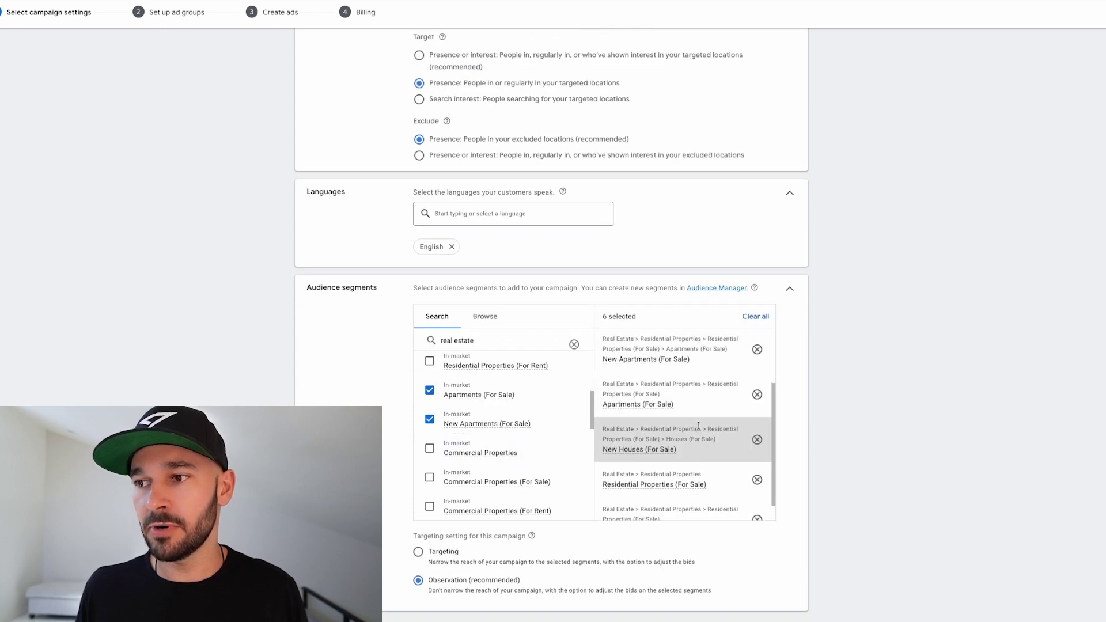
{"action": "scroll", "coordinate": [699, 426], "scroll_direction": "up", "scroll_amount": 3}
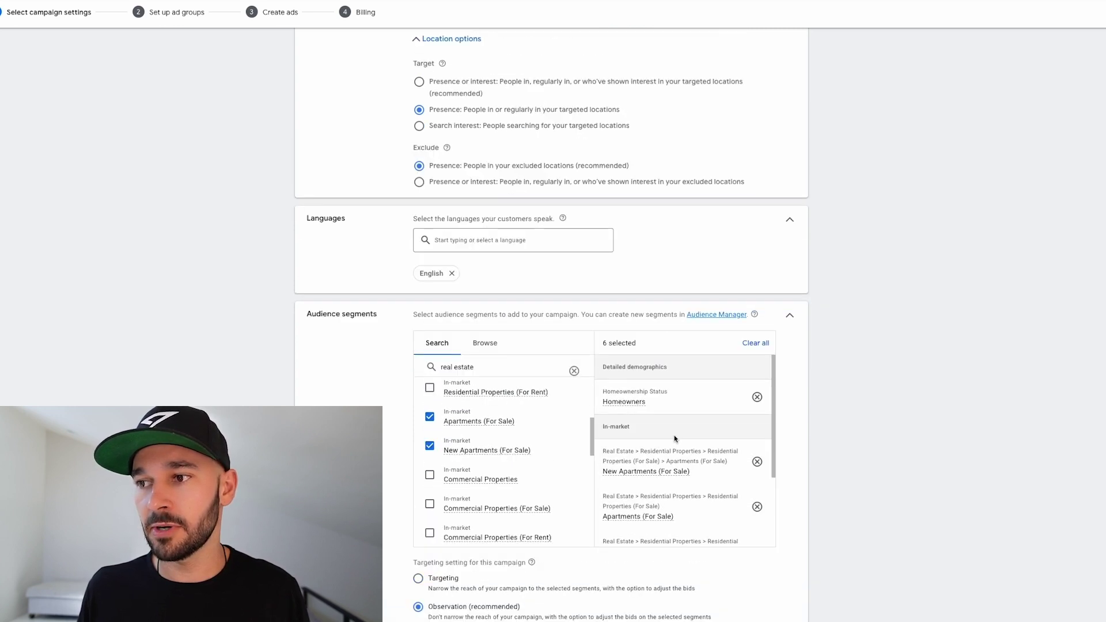
{"action": "scroll", "coordinate": [380, 402], "scroll_direction": "down", "scroll_amount": 1}
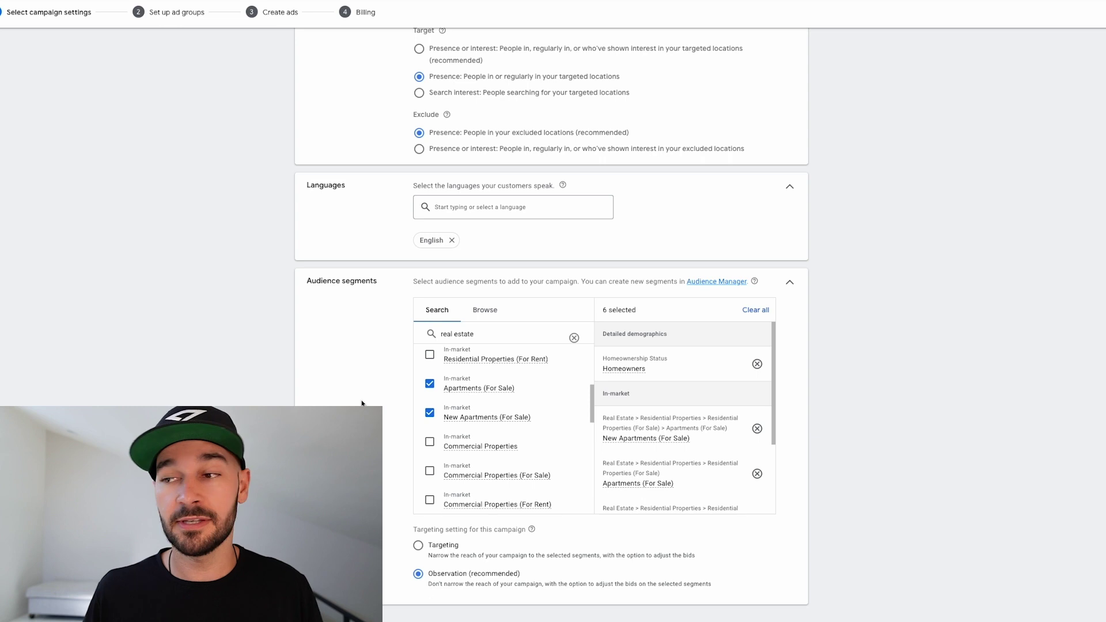
{"action": "scroll", "coordinate": [353, 395], "scroll_direction": "down", "scroll_amount": 1}
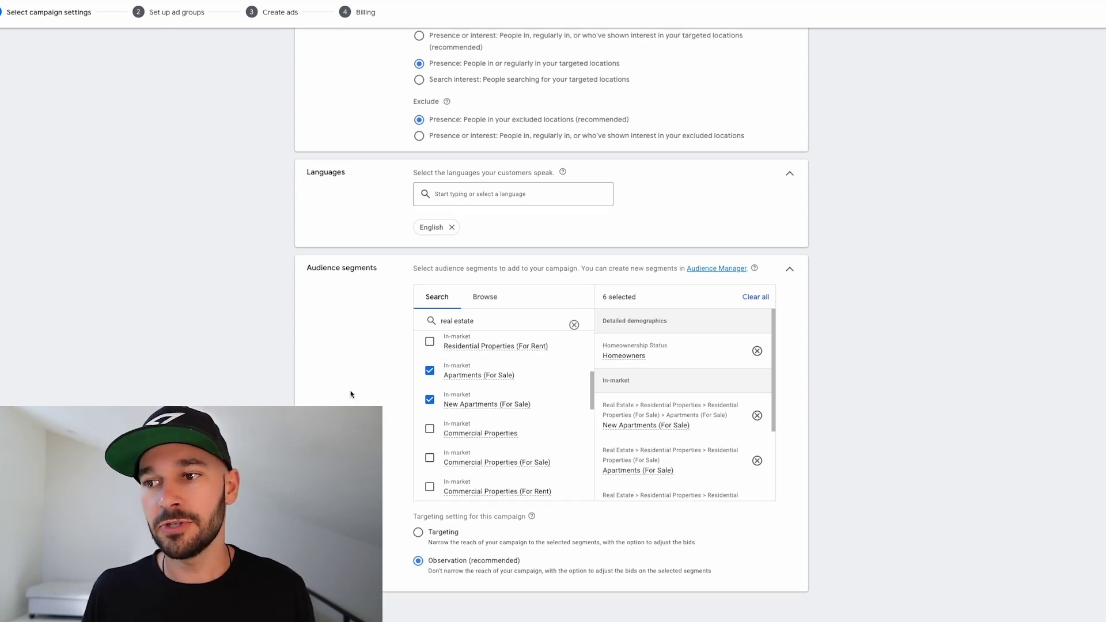
{"action": "left_click", "coordinate": [419, 533]}
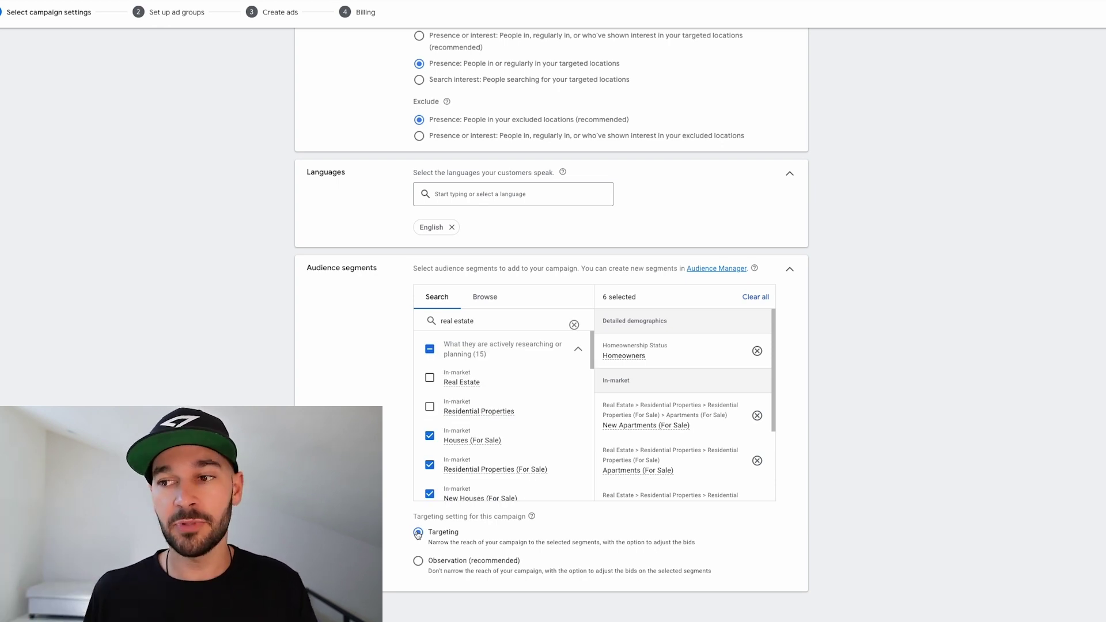
{"action": "left_click", "coordinate": [418, 561]}
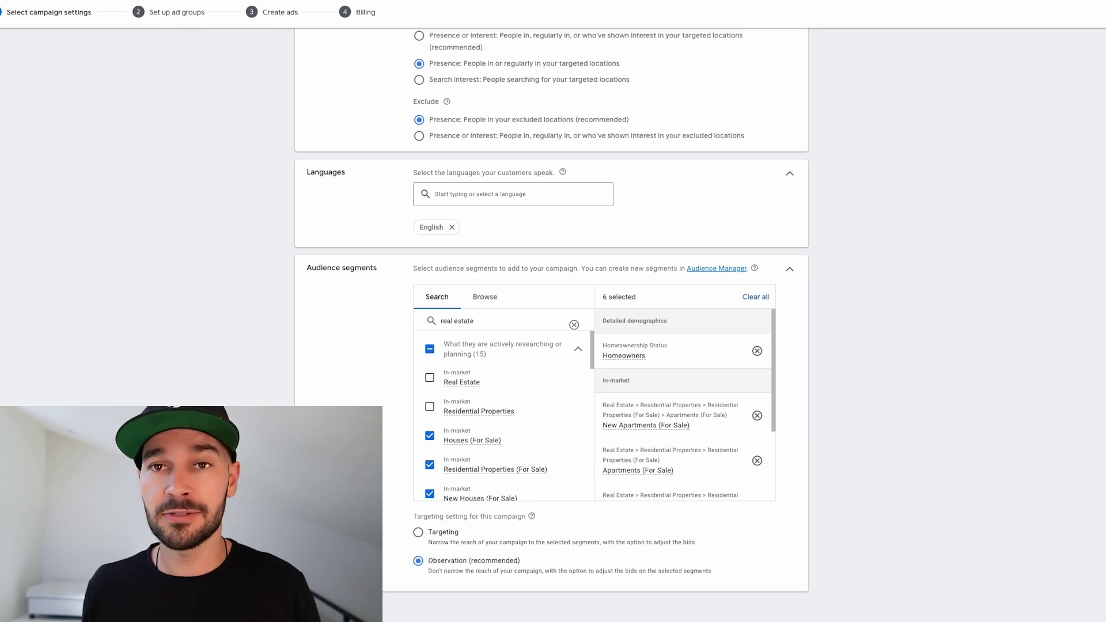
- Set the currency of the campaign's average daily budget to US Dollar (USD $)
{"action": "scroll", "coordinate": [551, 311], "scroll_direction": "down", "scroll_amount": 3}
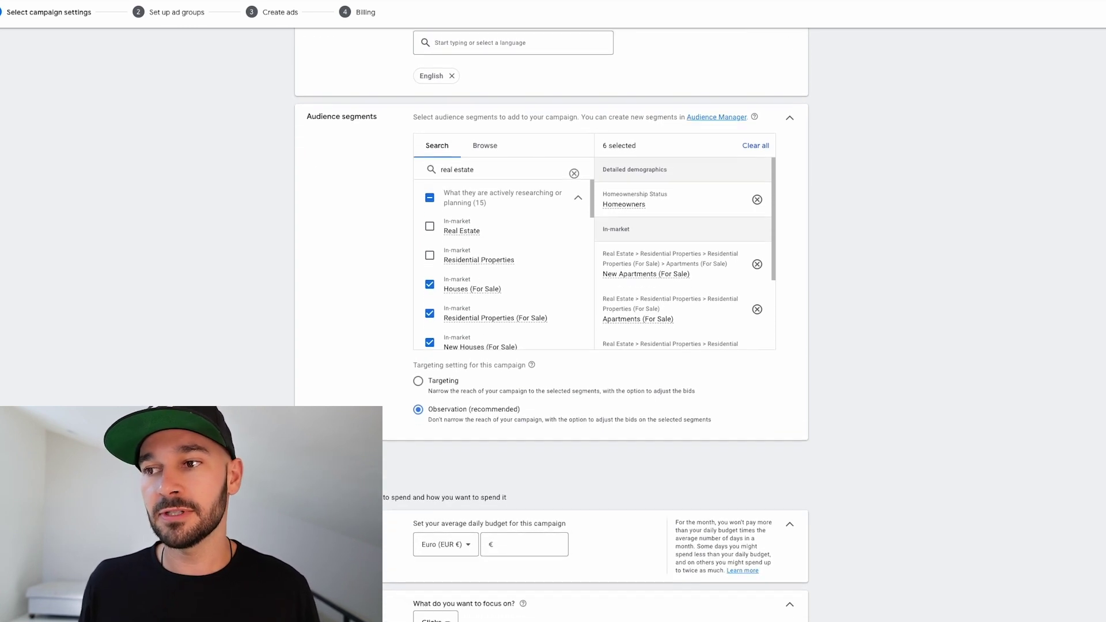
{"action": "scroll", "coordinate": [412, 338], "scroll_direction": "down", "scroll_amount": 4}
{"action": "left_click", "coordinate": [436, 307]}
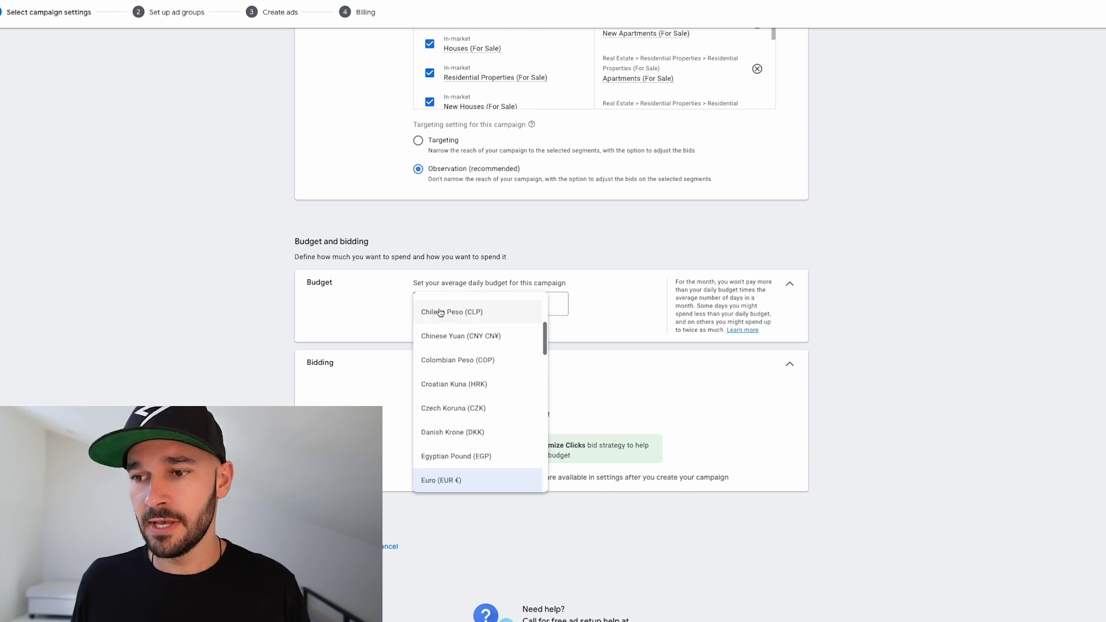
{"action": "scroll", "coordinate": [443, 322], "scroll_direction": "down", "scroll_amount": 10}
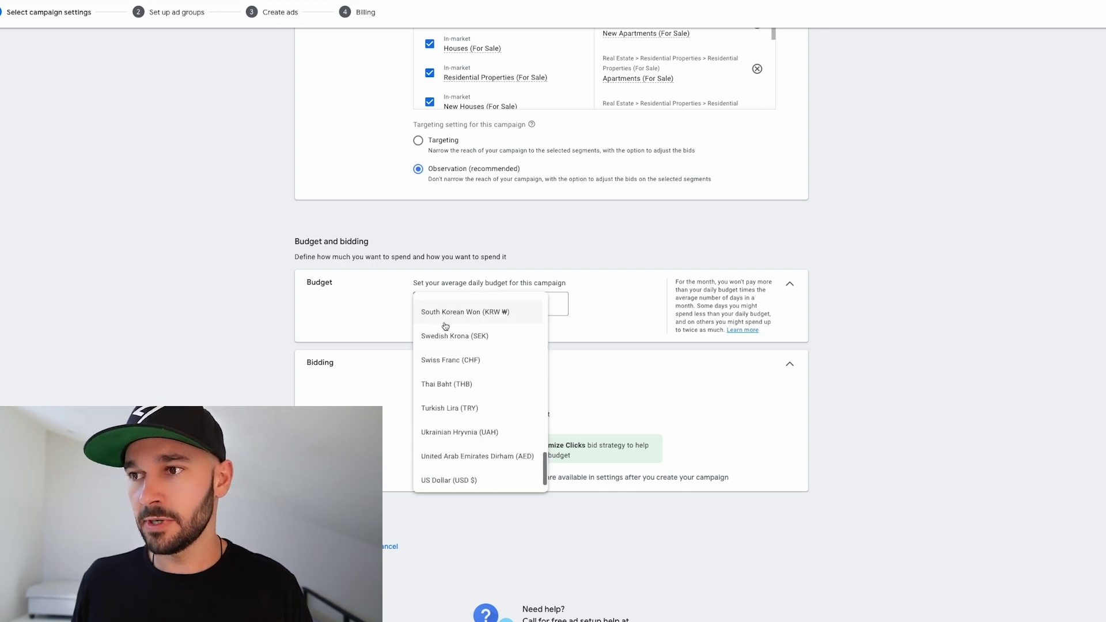
{"action": "left_click", "coordinate": [457, 482]}
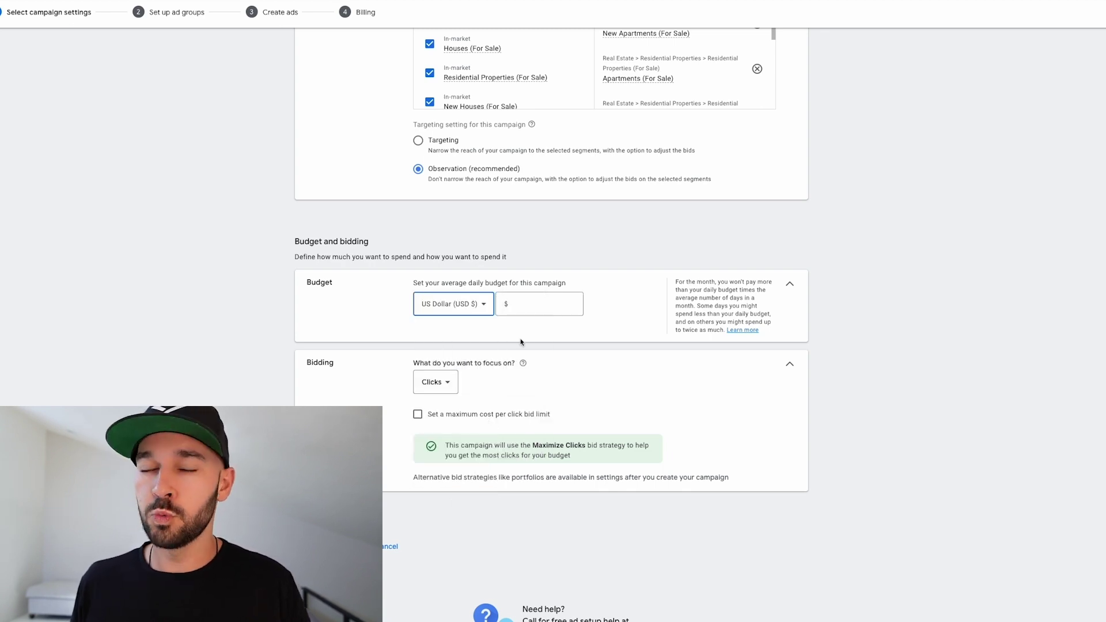
- Set the campaign's average daily budget to $50
{"action": "left_click", "coordinate": [543, 307]}
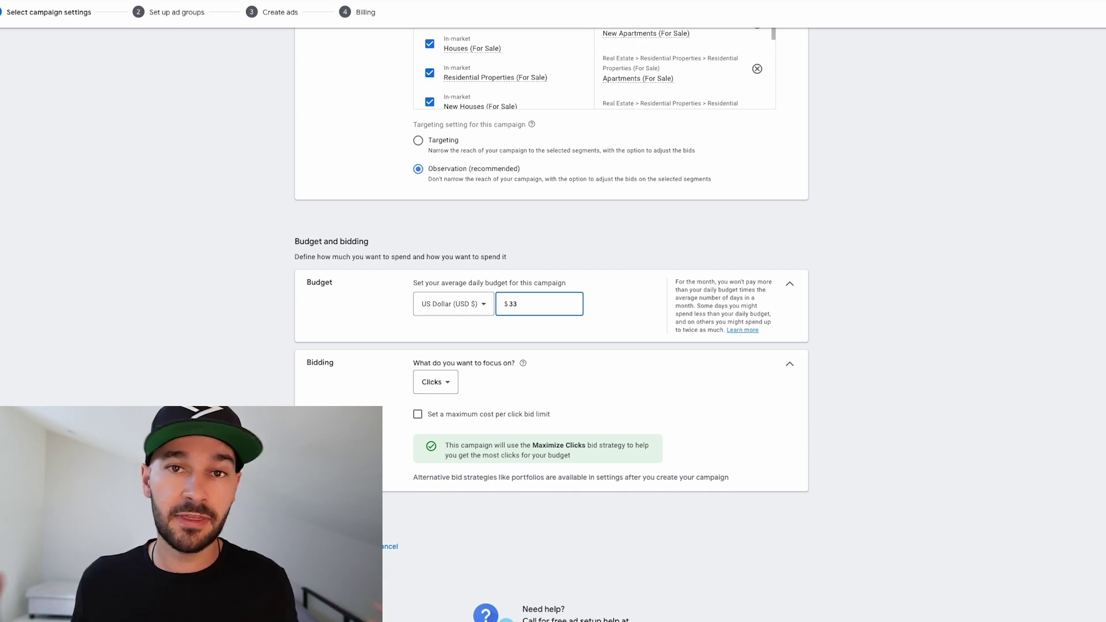
{"action": "key", "text": "BackSpace"}
{"action": "key", "text": "BackSpace"}
{"action": "type", "text": "50"}
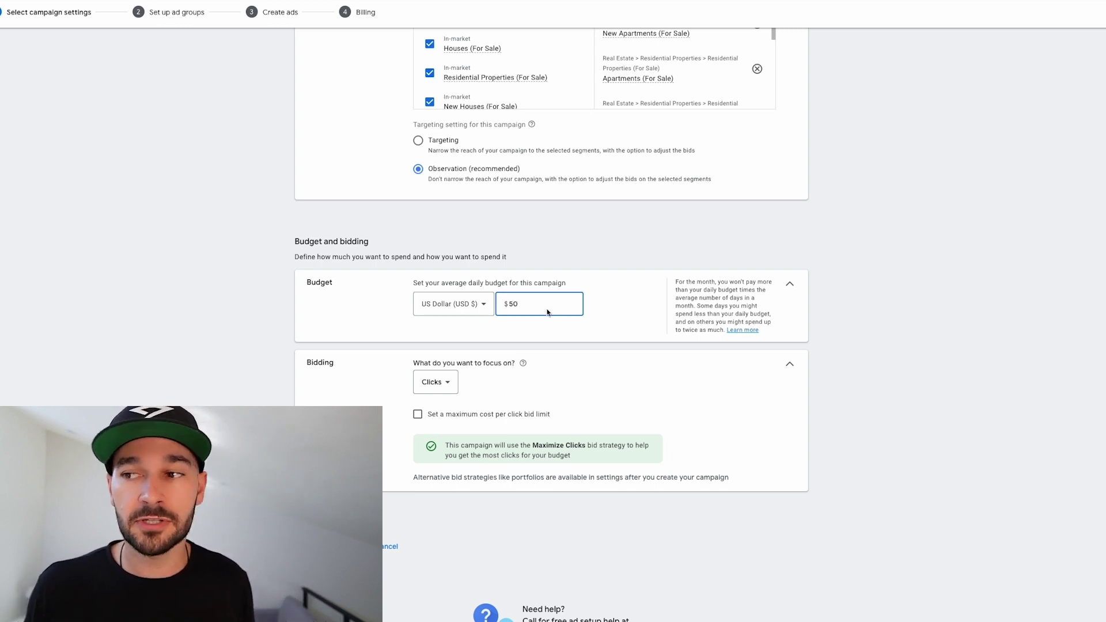
- Review the bidding focus options for the campaign and choose Clicks
{"action": "left_click", "coordinate": [446, 383]}
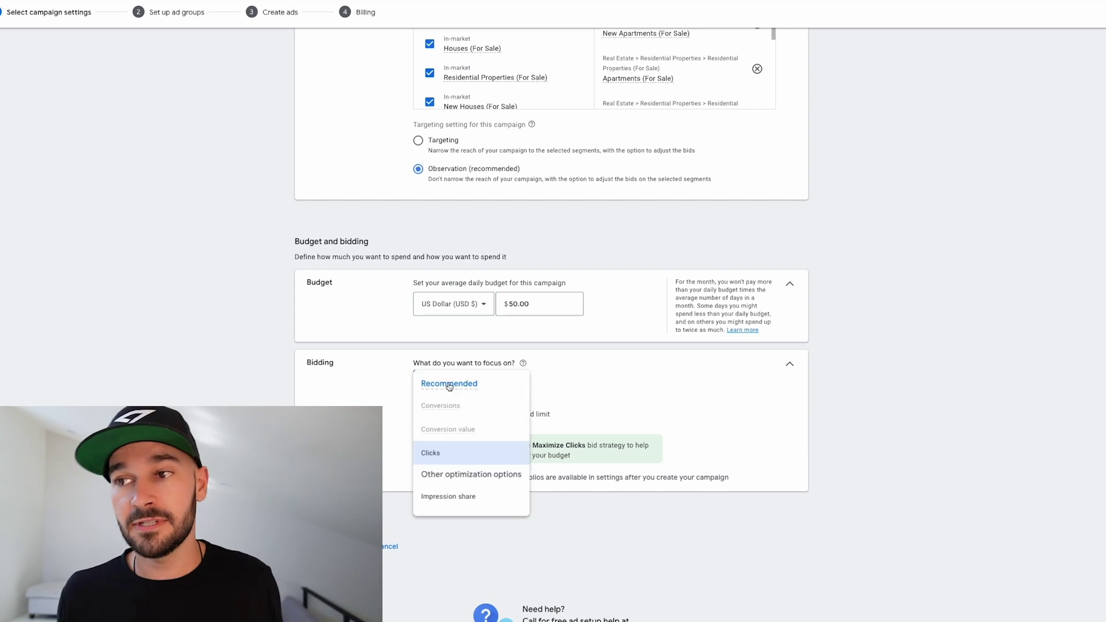
{"action": "left_click", "coordinate": [536, 306]}
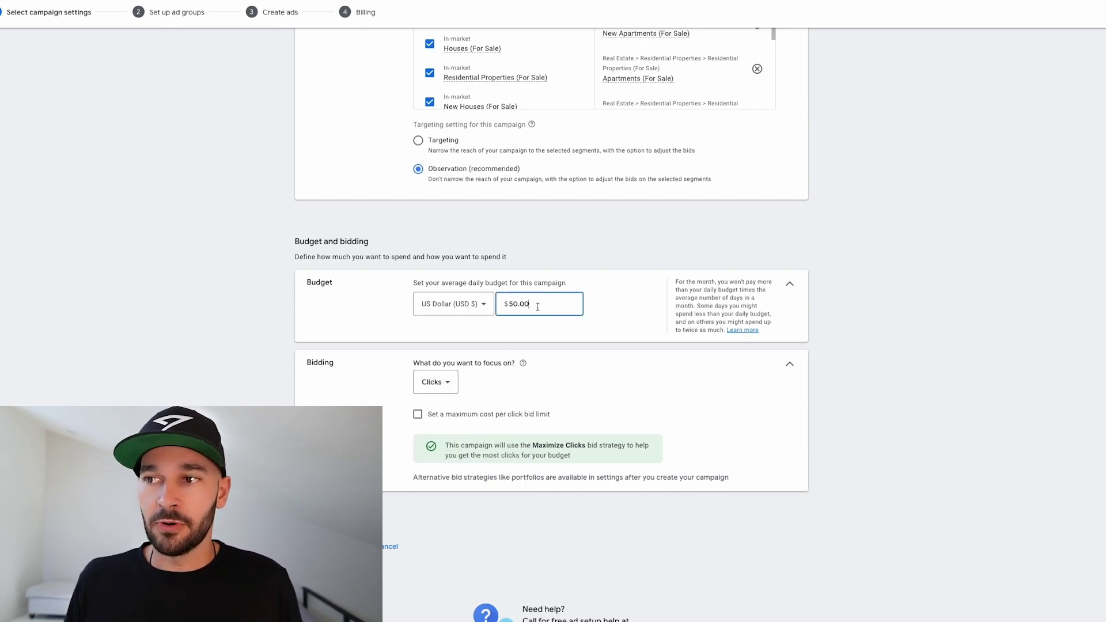
{"action": "left_click", "coordinate": [444, 381]}
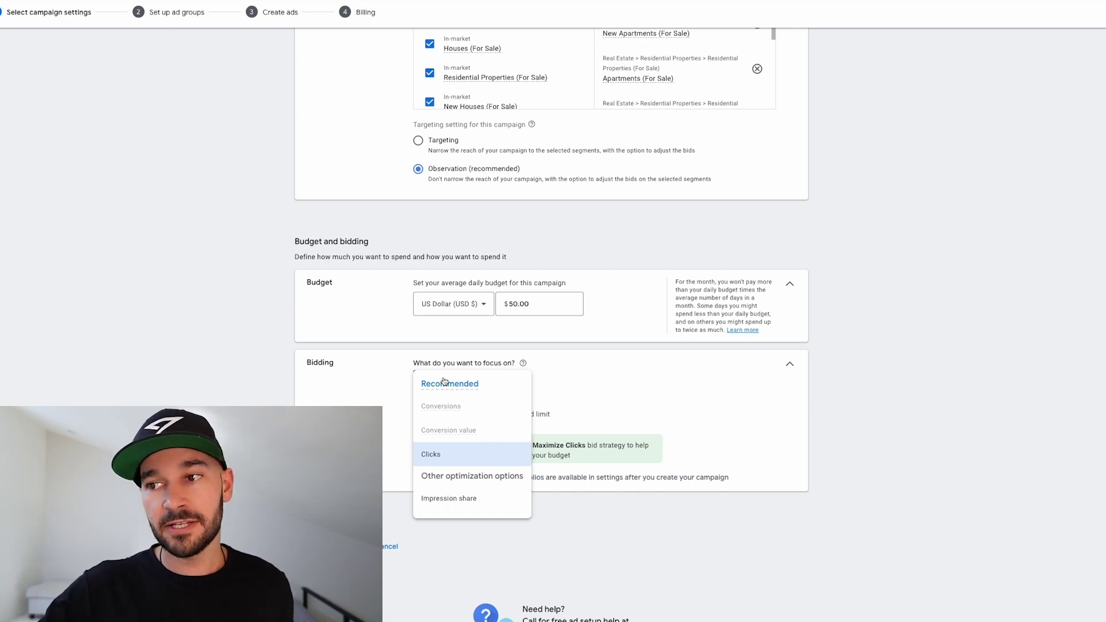
{"action": "double_click", "coordinate": [447, 404]}
{"action": "left_click", "coordinate": [447, 405]}
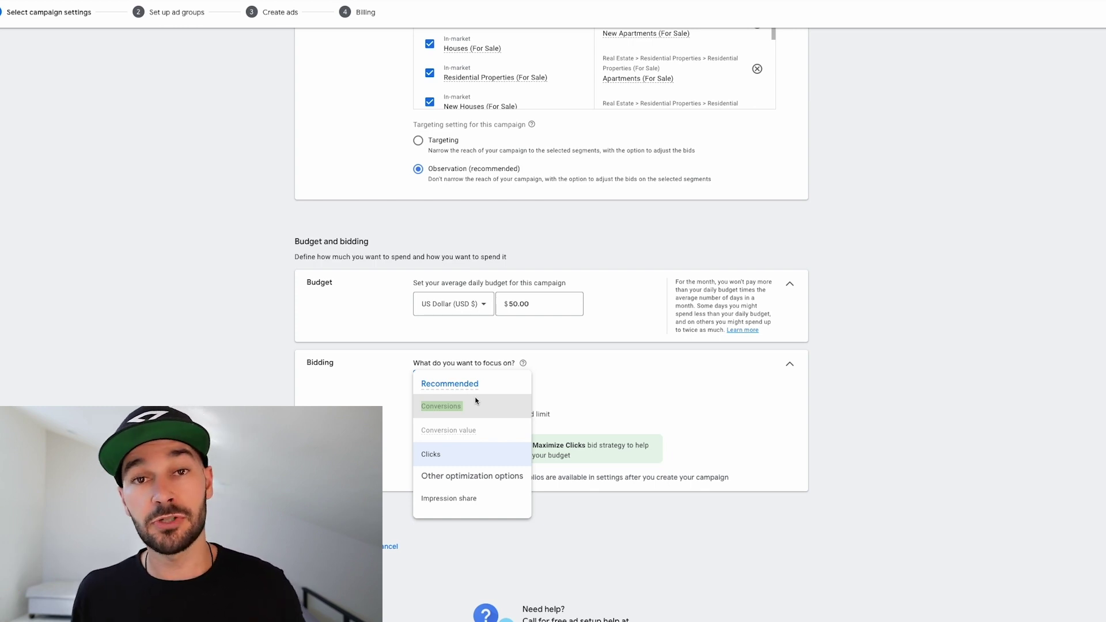
{"action": "mouse_move", "coordinate": [476, 386]}
{"action": "left_click", "coordinate": [431, 453]}
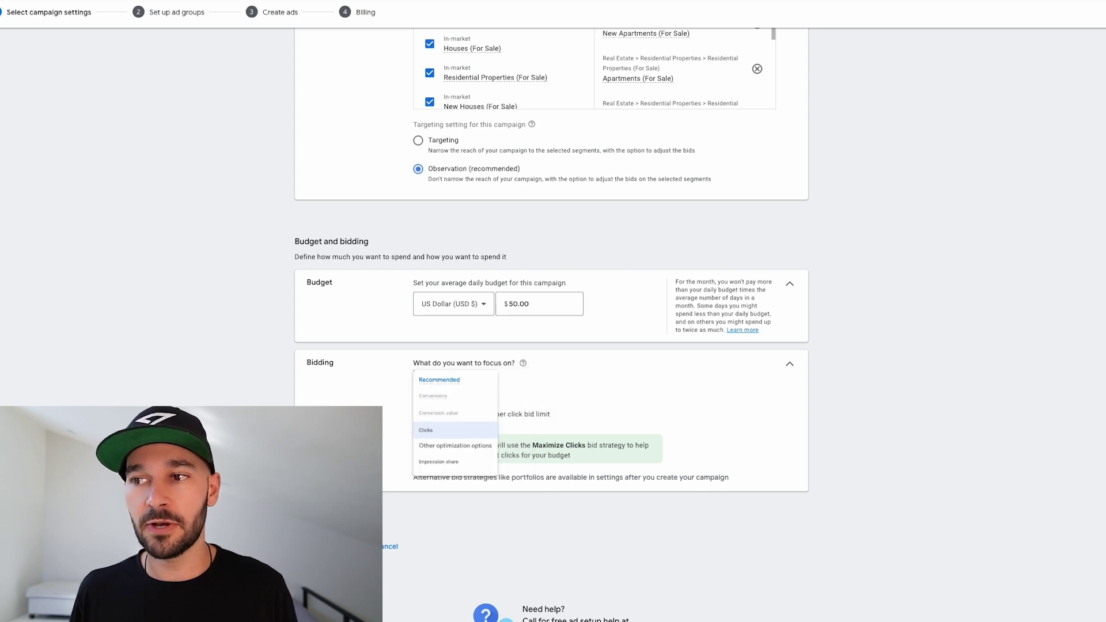
- Check the ad rotation options among the additional settings, then save the campaign settings and continue to ad groups
{"action": "left_click", "coordinate": [337, 508]}
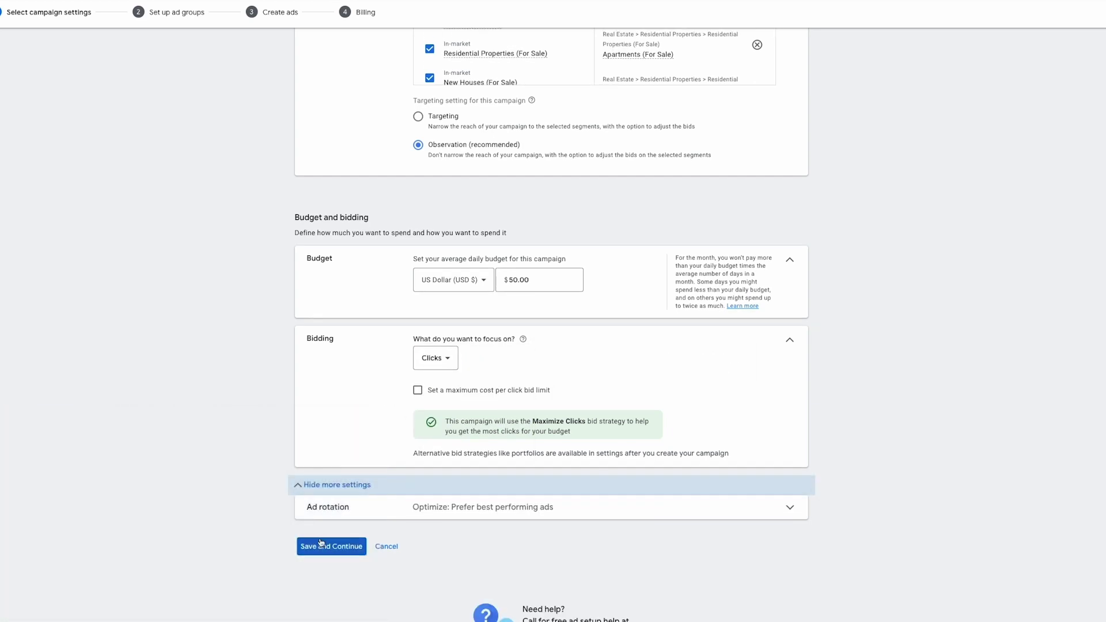
{"action": "left_click", "coordinate": [578, 503]}
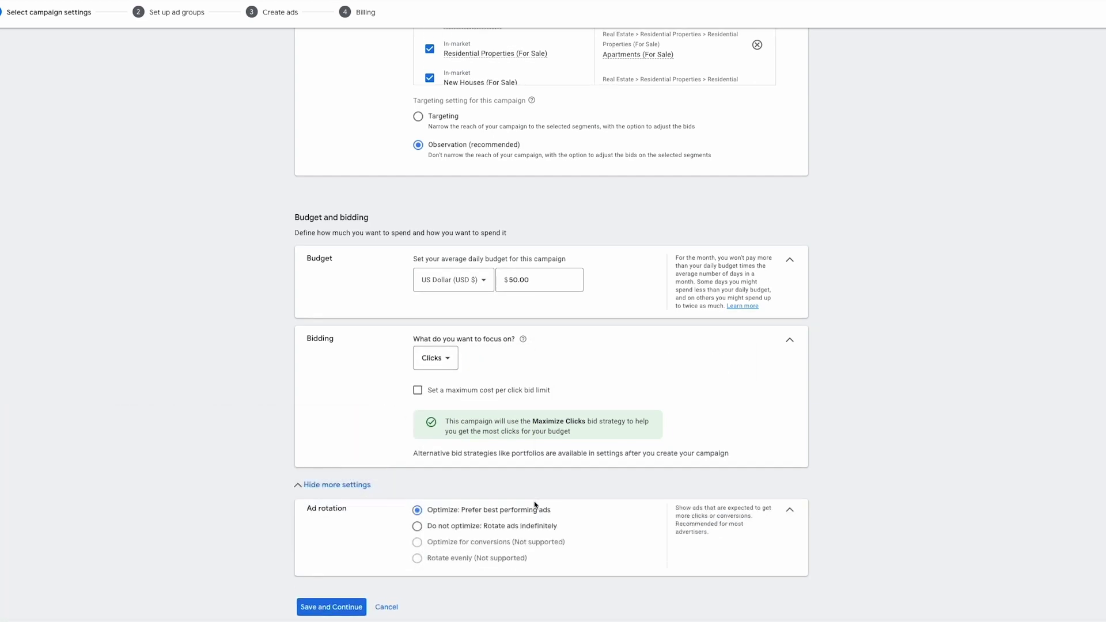
{"action": "scroll", "coordinate": [535, 501], "scroll_direction": "down", "scroll_amount": 1}
{"action": "left_click", "coordinate": [323, 545]}
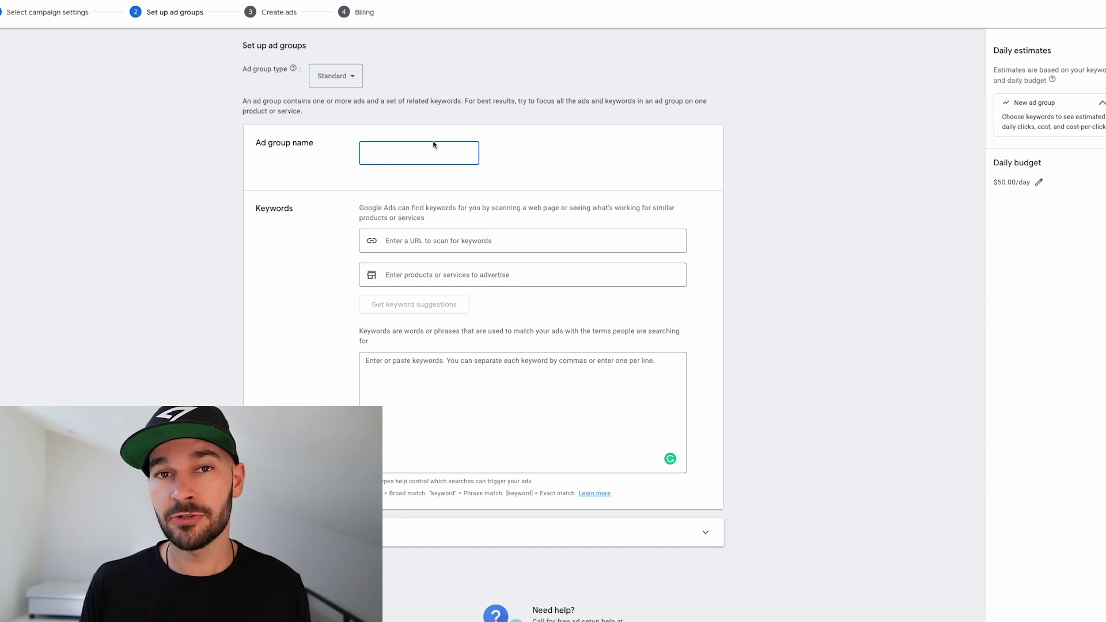
- Name the ad group Seattle
{"action": "type", "text": "Seattle"}
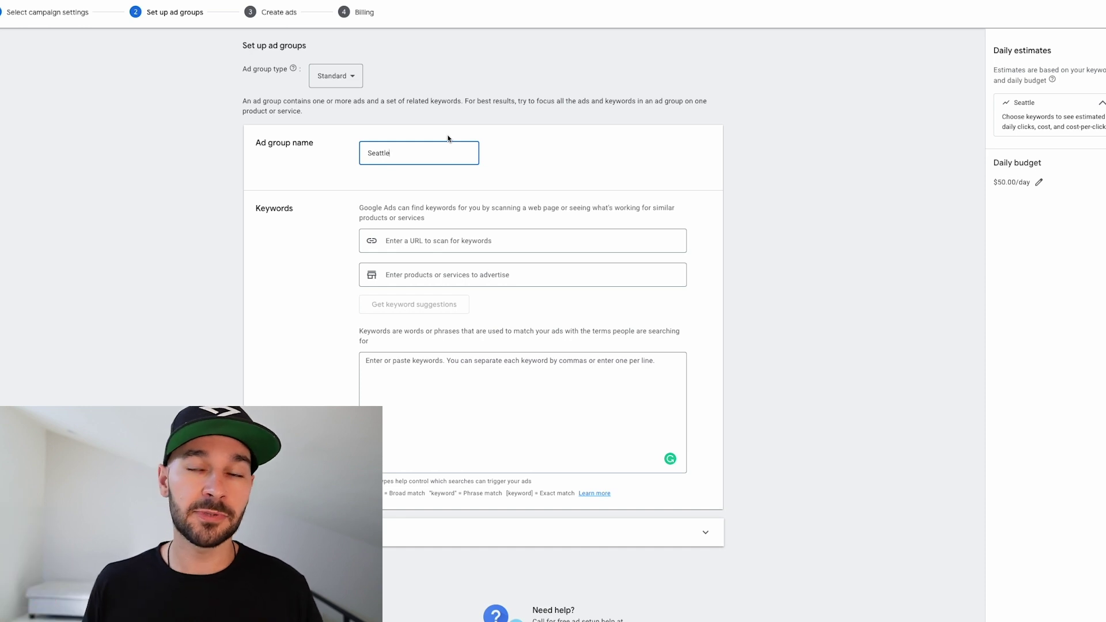
{"action": "left_click", "coordinate": [264, 280]}
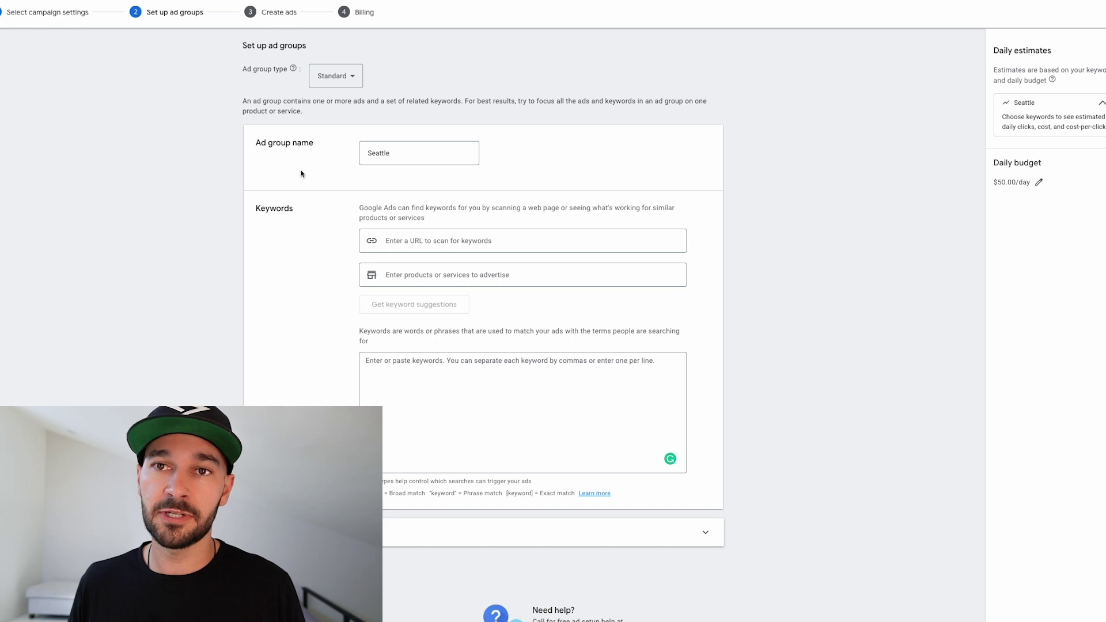
- Copy the Residential Search keyword templates from the Google Sheets spreadsheet and paste them into the Seattle ad group's keywords
{"action": "left_click", "coordinate": [420, 383]}
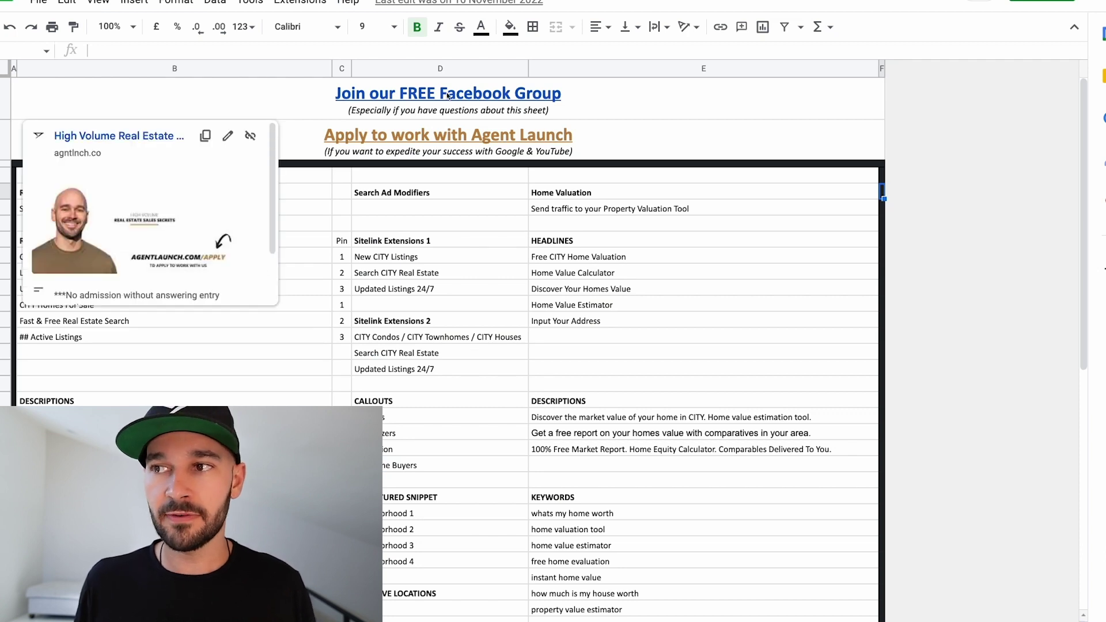
{"action": "scroll", "coordinate": [575, 342], "scroll_direction": "down", "scroll_amount": 1}
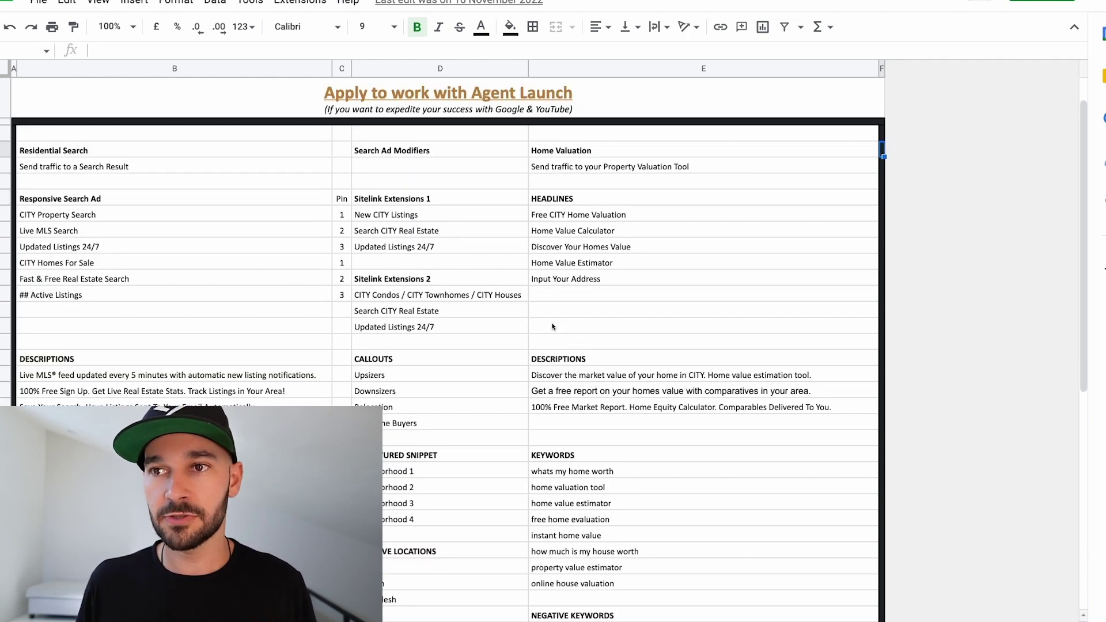
{"action": "scroll", "coordinate": [141, 247], "scroll_direction": "down", "scroll_amount": 2}
{"action": "left_click_drag", "start_coordinate": [131, 388], "coordinate": [124, 488]}
{"action": "scroll", "coordinate": [163, 423], "scroll_direction": "up", "scroll_amount": 3}
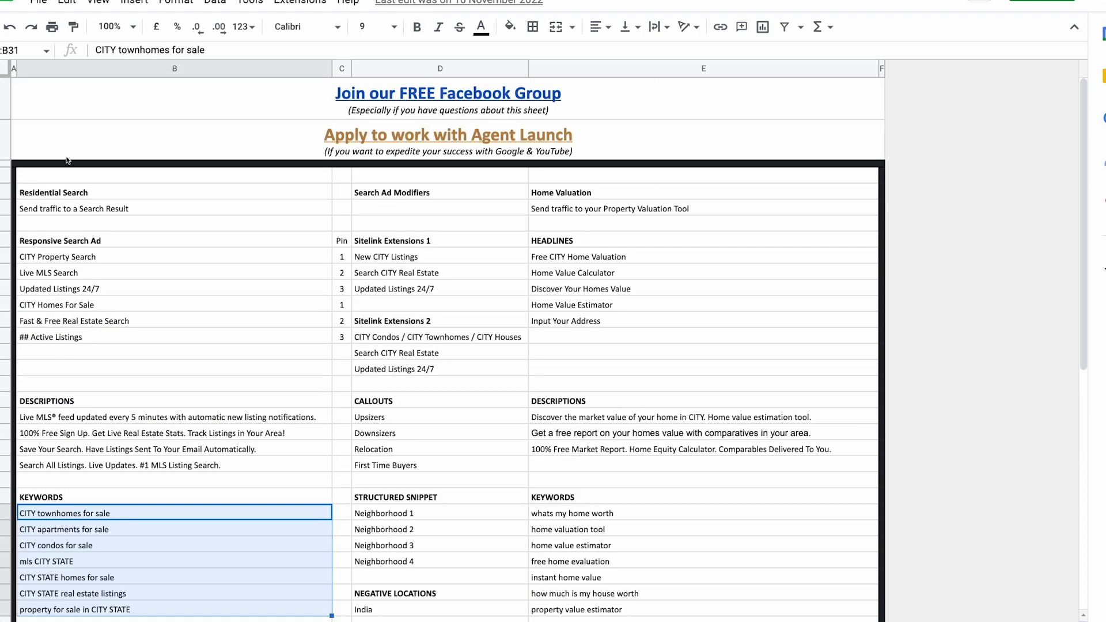
{"action": "scroll", "coordinate": [106, 225], "scroll_direction": "down", "scroll_amount": 2}
{"action": "key", "text": "ctrl+c"}
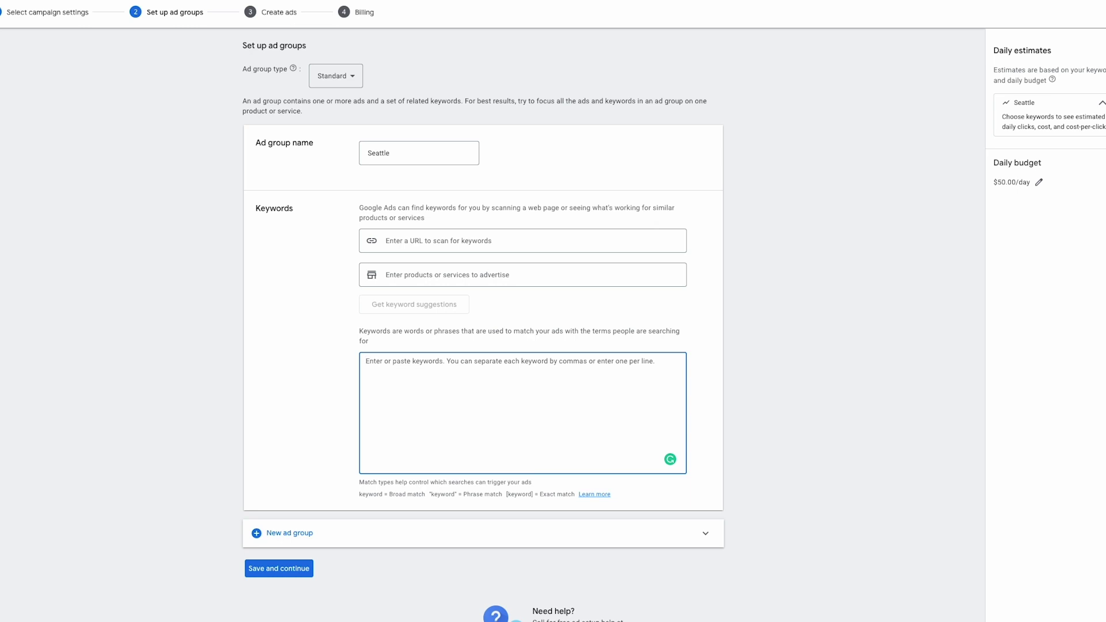
{"action": "key", "text": "ctrl+v"}
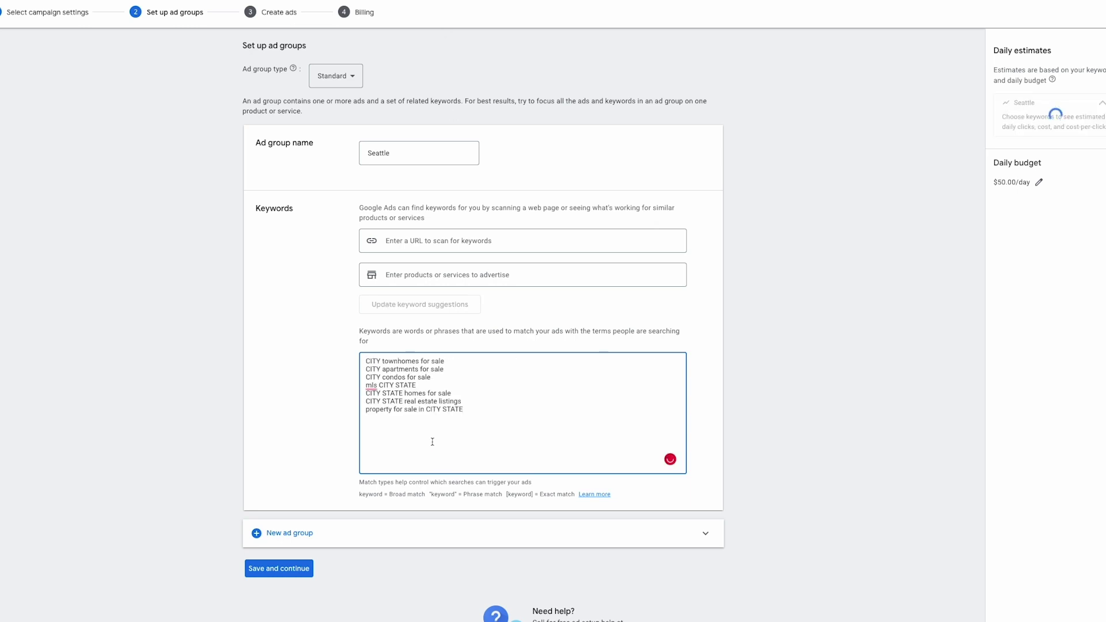
- Replace the CITY placeholder with seattle in the townhomes, apartments, condos and mls keywords
{"action": "double_click", "coordinate": [372, 361]}
{"action": "type", "text": "seattle"}
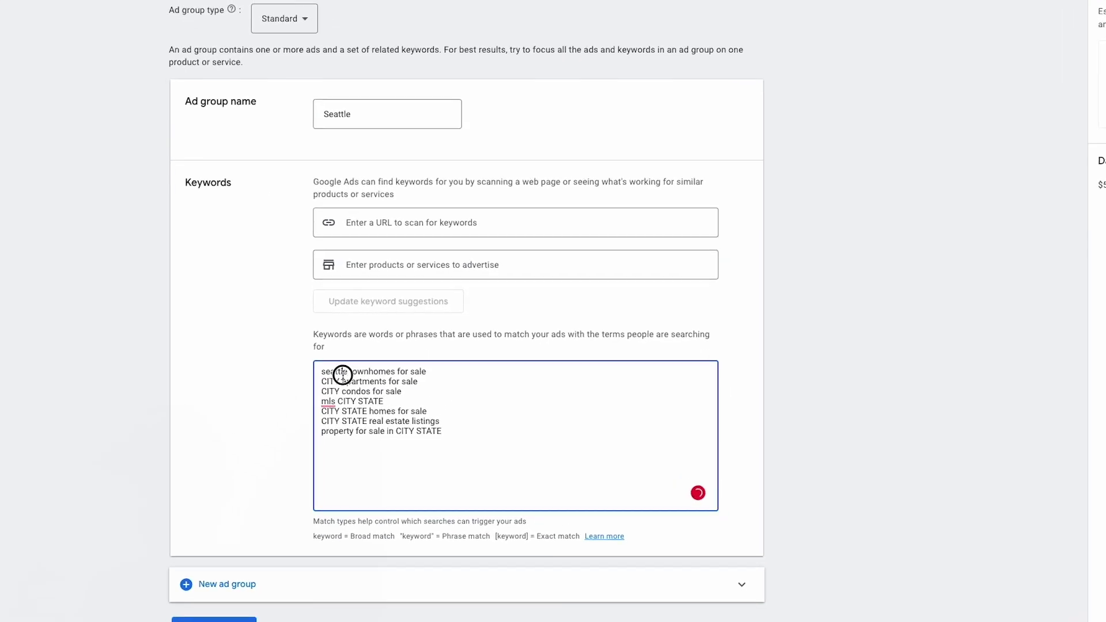
{"action": "double_click", "coordinate": [343, 375]}
{"action": "double_click", "coordinate": [330, 382]}
{"action": "key", "text": "ctrl+v"}
{"action": "double_click", "coordinate": [331, 391]}
{"action": "key", "text": "ctrl+v"}
{"action": "double_click", "coordinate": [348, 401]}
{"action": "key", "text": "ctrl+v"}
- Replace STATE with washington in the mls keyword and CITY STATE with seattle washington in the last three keywords
{"action": "double_click", "coordinate": [379, 401]}
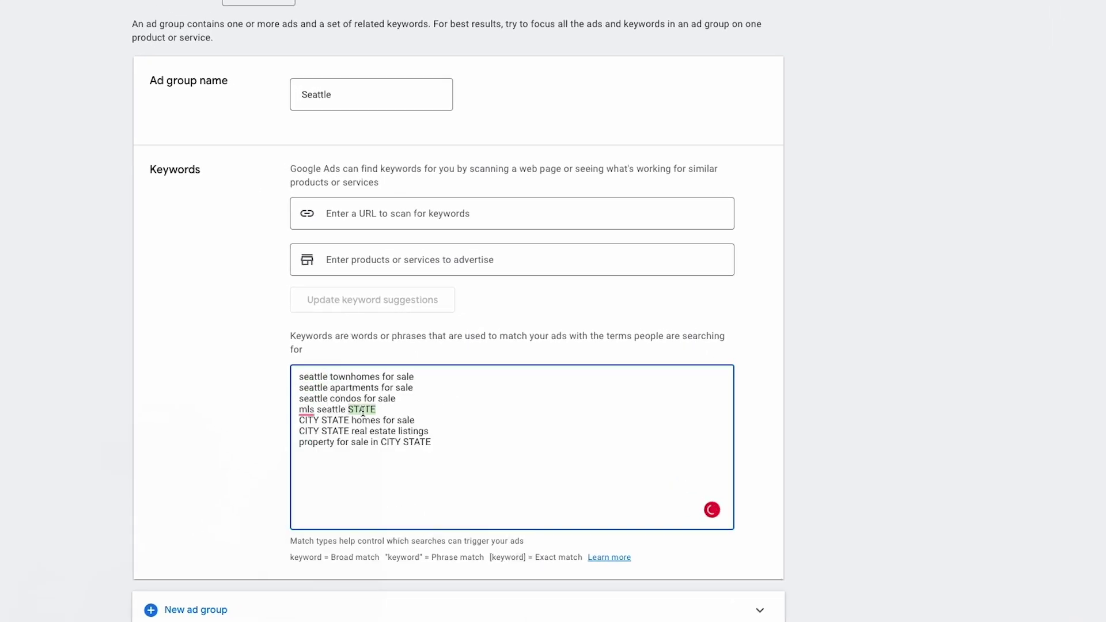
{"action": "type", "text": "washington"}
{"action": "key", "text": "ctrl+c"}
{"action": "left_click_drag", "start_coordinate": [350, 420], "coordinate": [277, 426]}
{"action": "key", "text": "ctrl+v"}
{"action": "left_click_drag", "start_coordinate": [350, 431], "coordinate": [289, 433]}
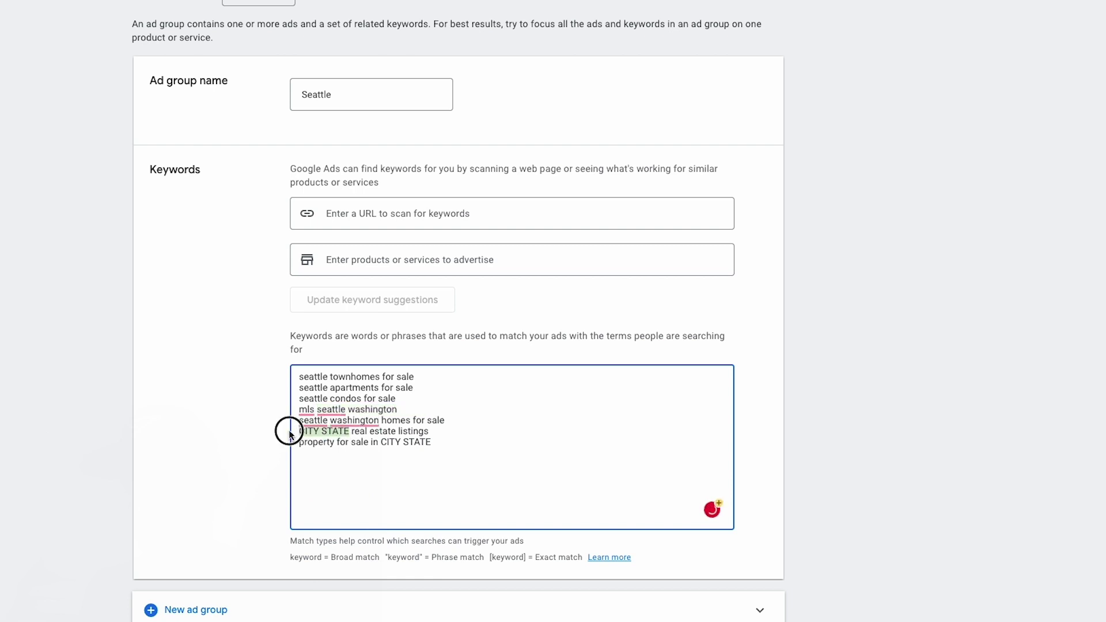
{"action": "key", "text": "ctrl+v"}
{"action": "left_click_drag", "start_coordinate": [380, 442], "coordinate": [432, 442]}
{"action": "key", "text": "ctrl+v"}
{"action": "left_click", "coordinate": [198, 400]}
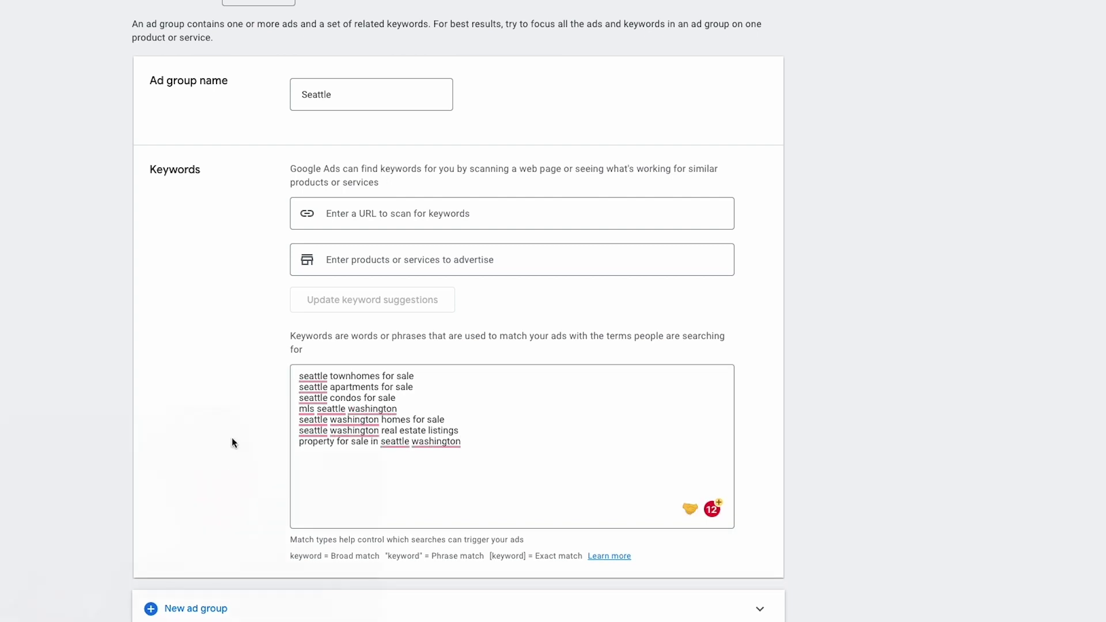
- Separate the keyword seattle townhomes for sale with blank lines and try phrase match by enclosing it in quotation marks
{"action": "left_click_drag", "start_coordinate": [299, 554], "coordinate": [581, 558]}
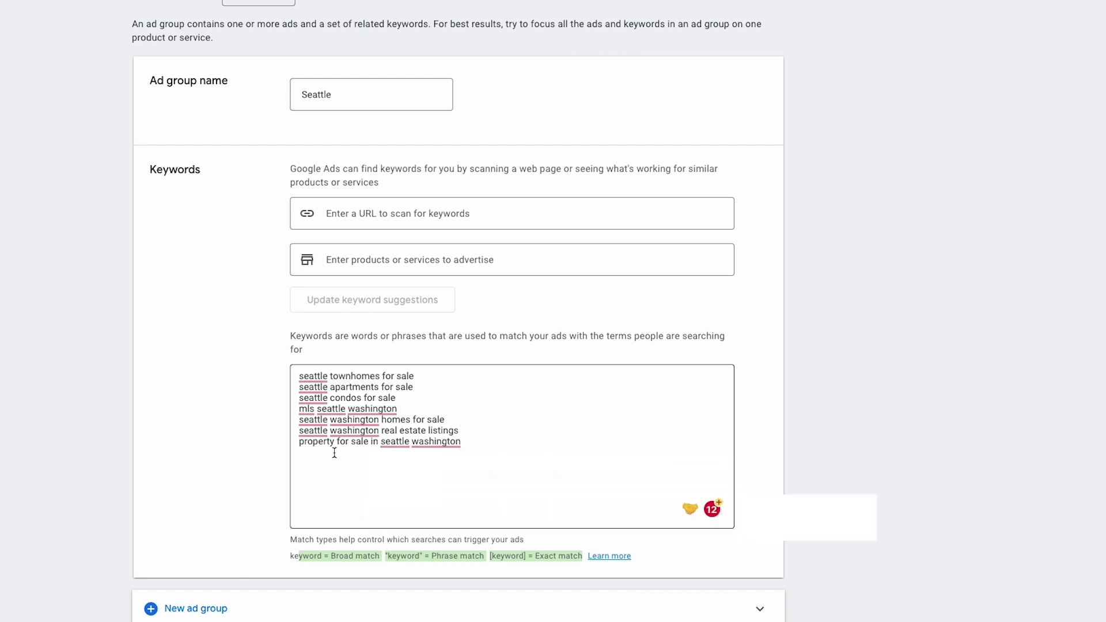
{"action": "left_click", "coordinate": [424, 373]}
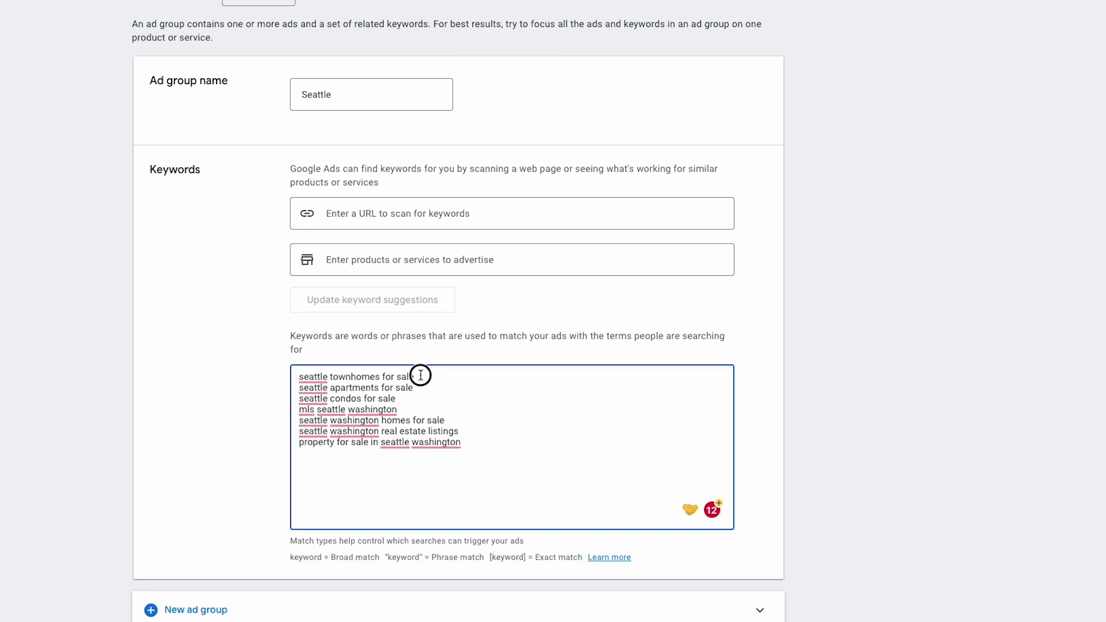
{"action": "key", "text": "Return"}
{"action": "key", "text": "Return"}
{"action": "left_click_drag", "start_coordinate": [423, 378], "coordinate": [274, 379]}
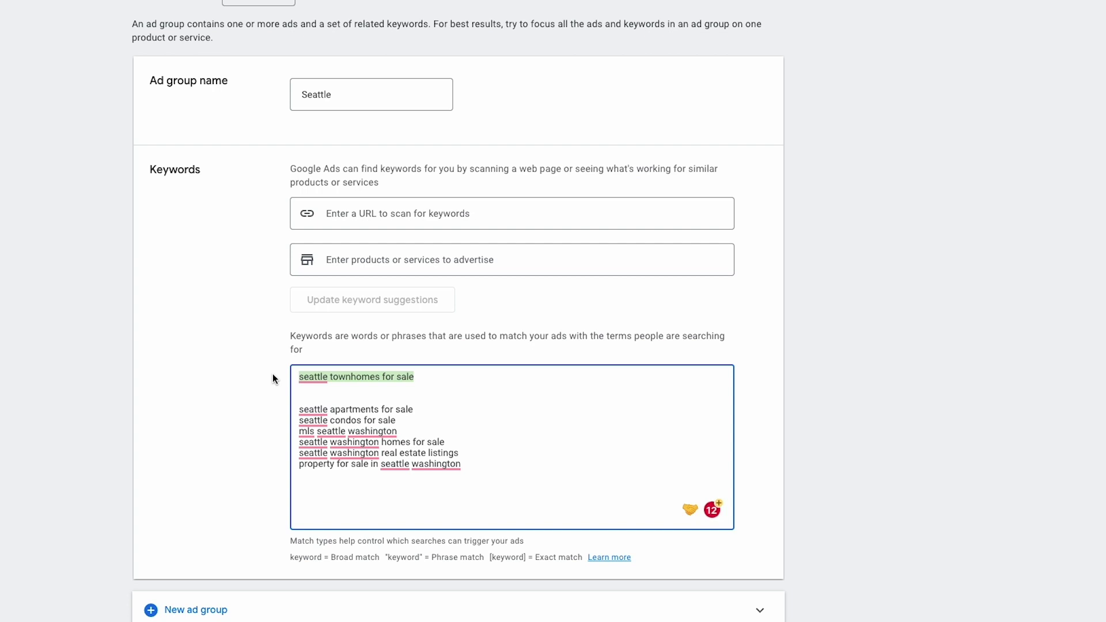
{"action": "left_click", "coordinate": [491, 375]}
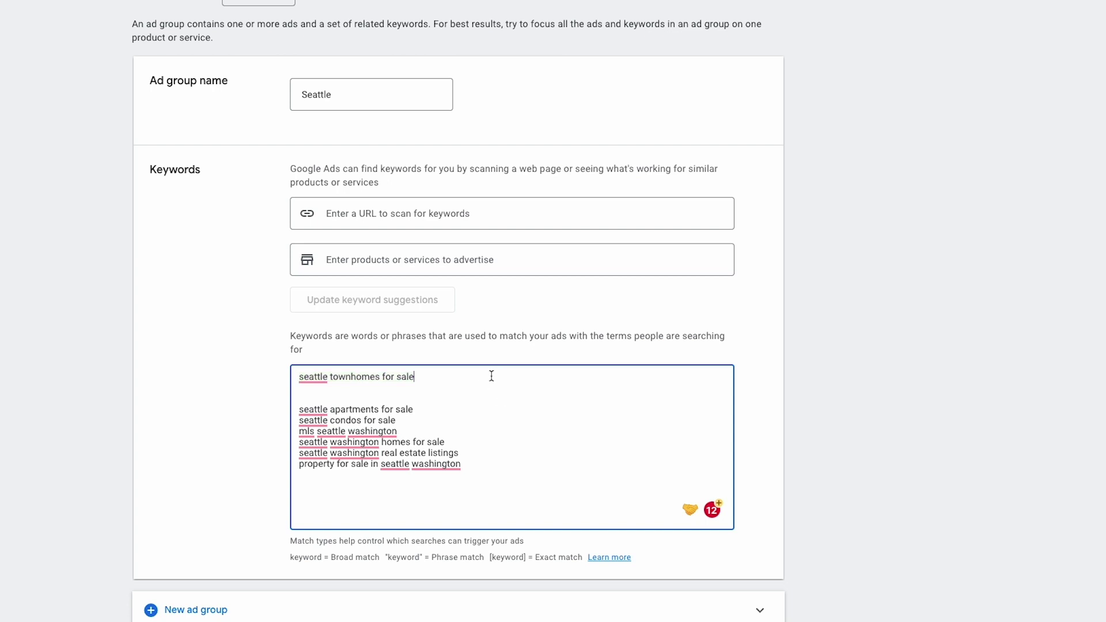
{"action": "type", "text": "\""}
- Try exact match on the seattle townhomes for sale keyword by replacing its quotation marks with square brackets
{"action": "key", "text": "BackSpace"}
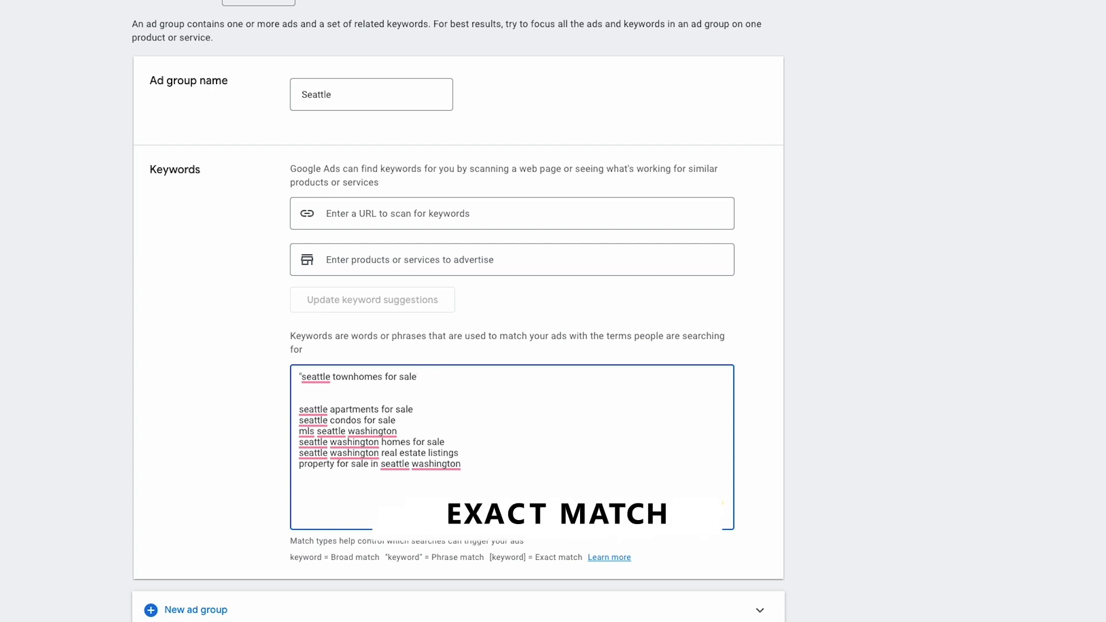
{"action": "type", "text": "]"}
{"action": "key", "text": "super+Left"}
{"action": "key", "text": "Right"}
{"action": "key", "text": "BackSpace"}
{"action": "type", "text": "["}
{"action": "left_click_drag", "start_coordinate": [511, 379], "coordinate": [237, 378]}
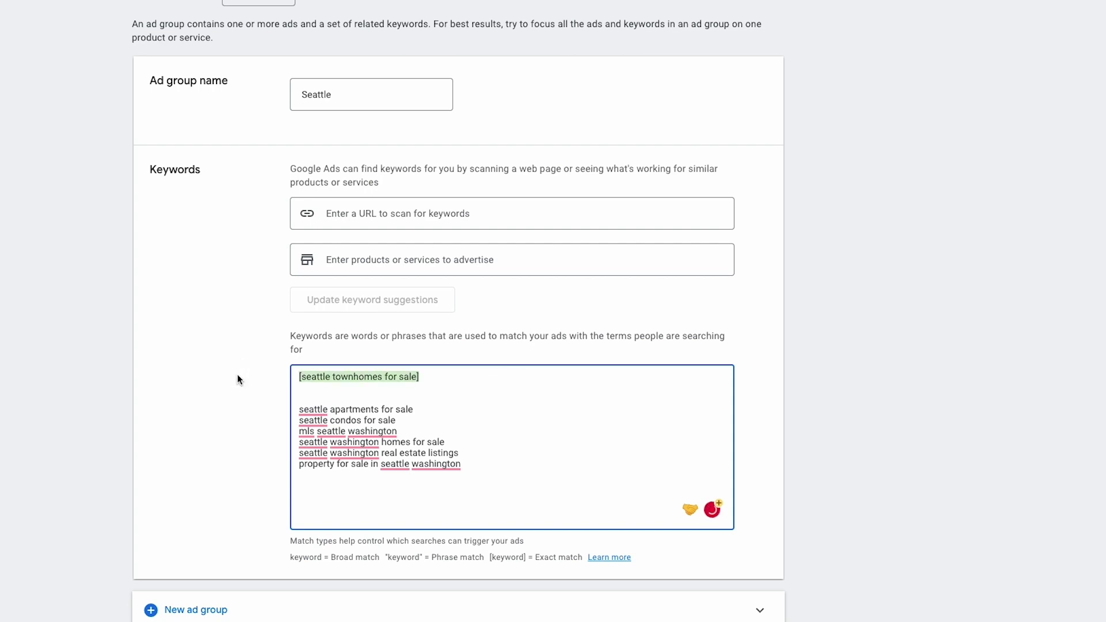
- Remove the square brackets from the seattle townhomes for sale keyword and the blank lines below it
{"action": "key", "text": "Right"}
{"action": "key", "text": "BackSpace"}
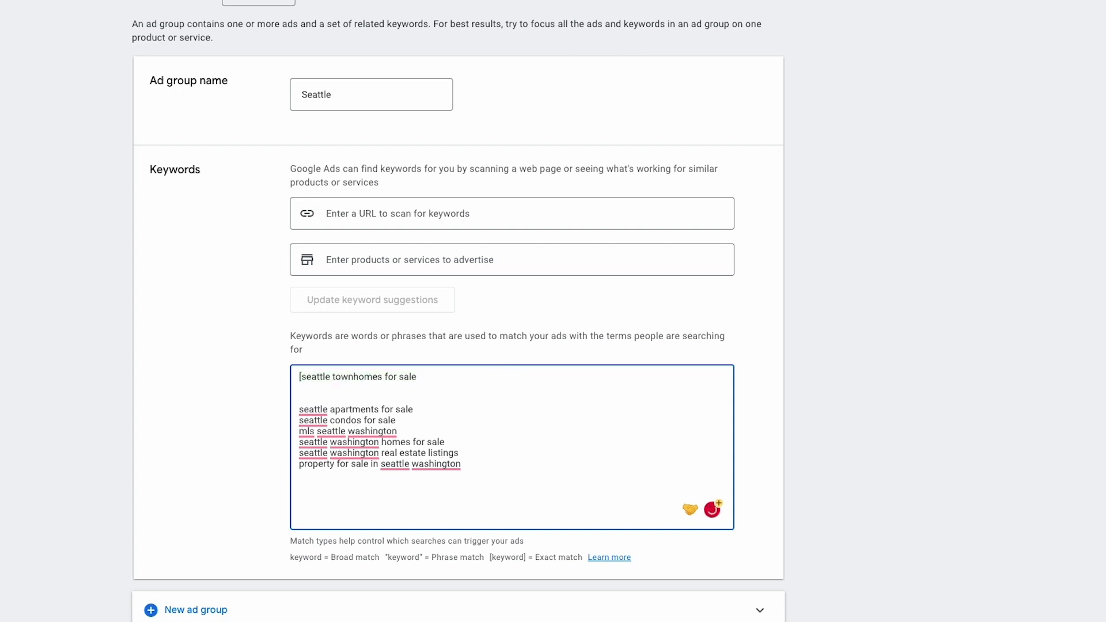
{"action": "key", "text": "Delete"}
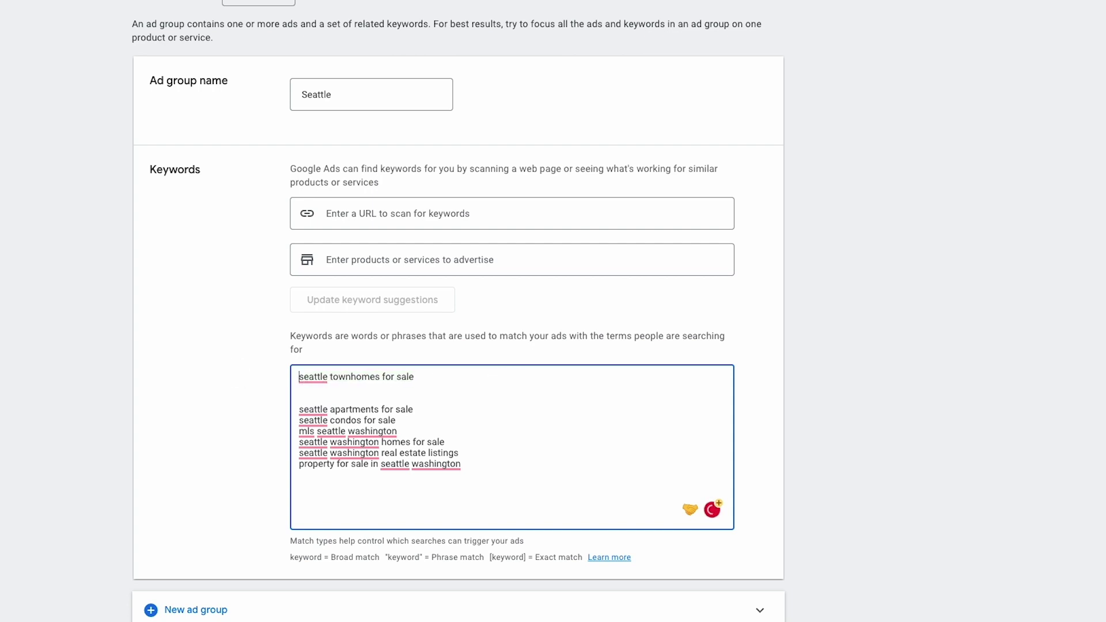
{"action": "key", "text": "BackSpace"}
{"action": "key", "text": "BackSpace"}
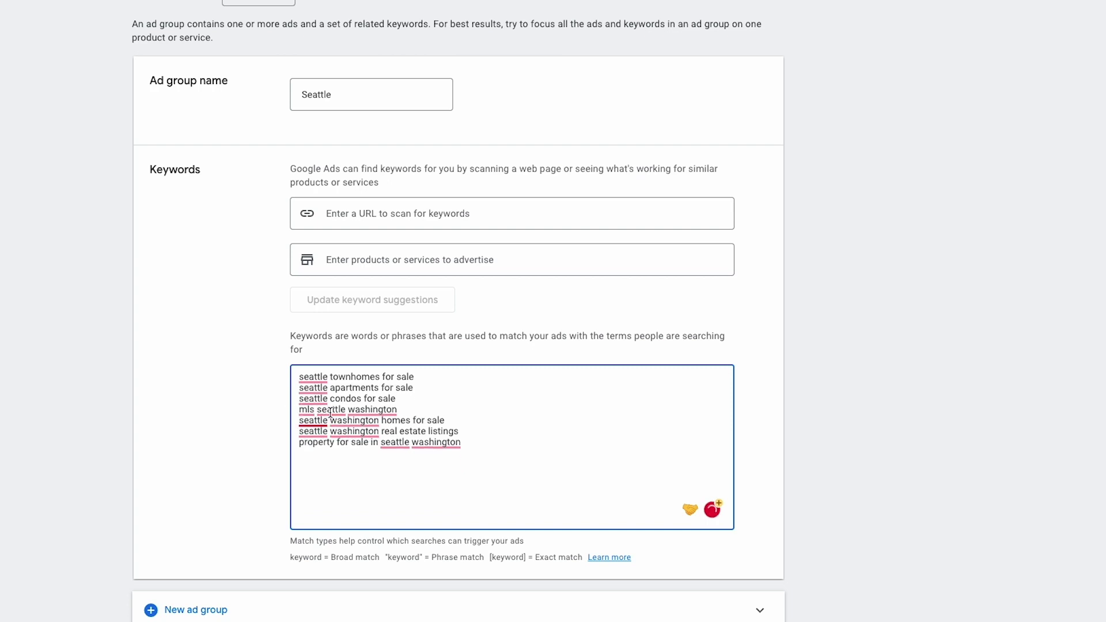
- Look over the keyword list, then save the Seattle ad group and continue to ad creation
{"action": "mouse_move", "coordinate": [349, 405]}
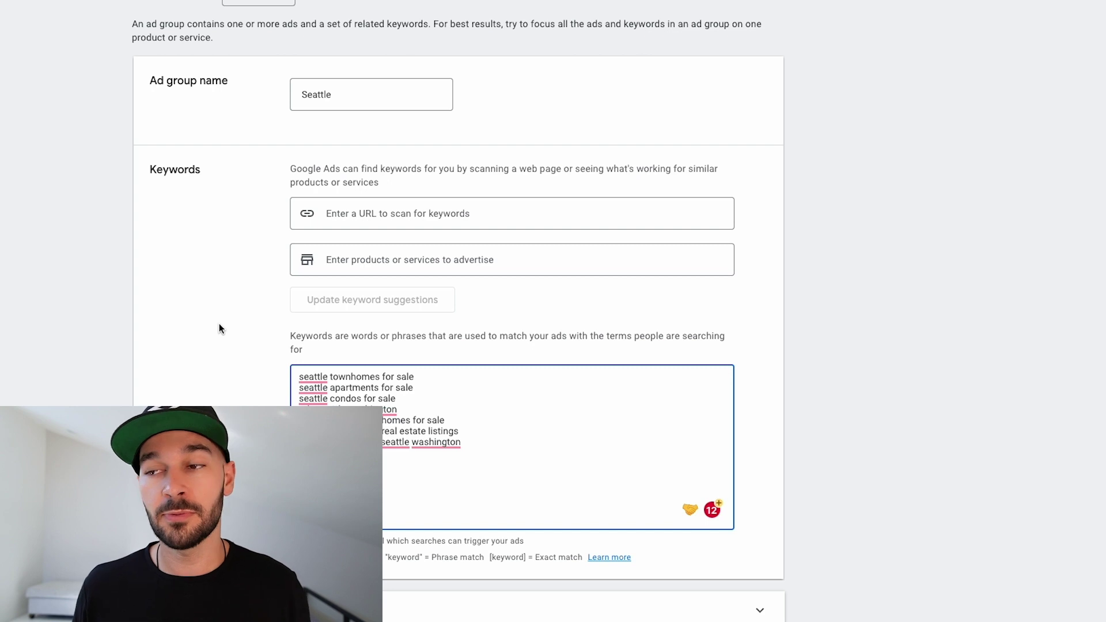
{"action": "key", "text": "ctrl+a"}
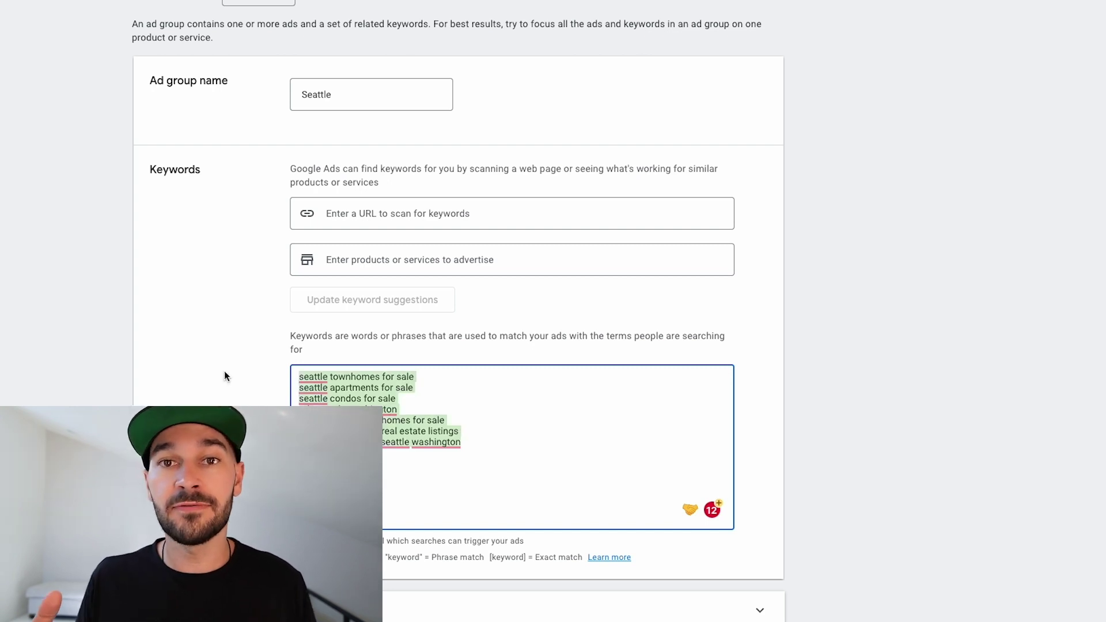
{"action": "left_click", "coordinate": [224, 375]}
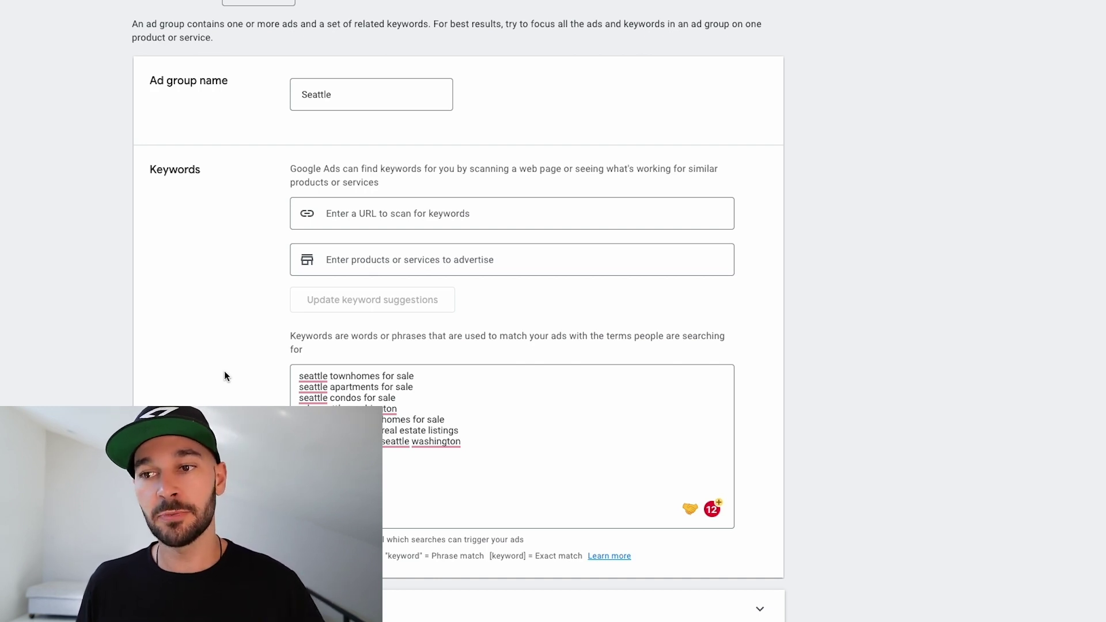
{"action": "left_click_drag", "start_coordinate": [504, 459], "coordinate": [145, 287]}
{"action": "left_click", "coordinate": [232, 325]}
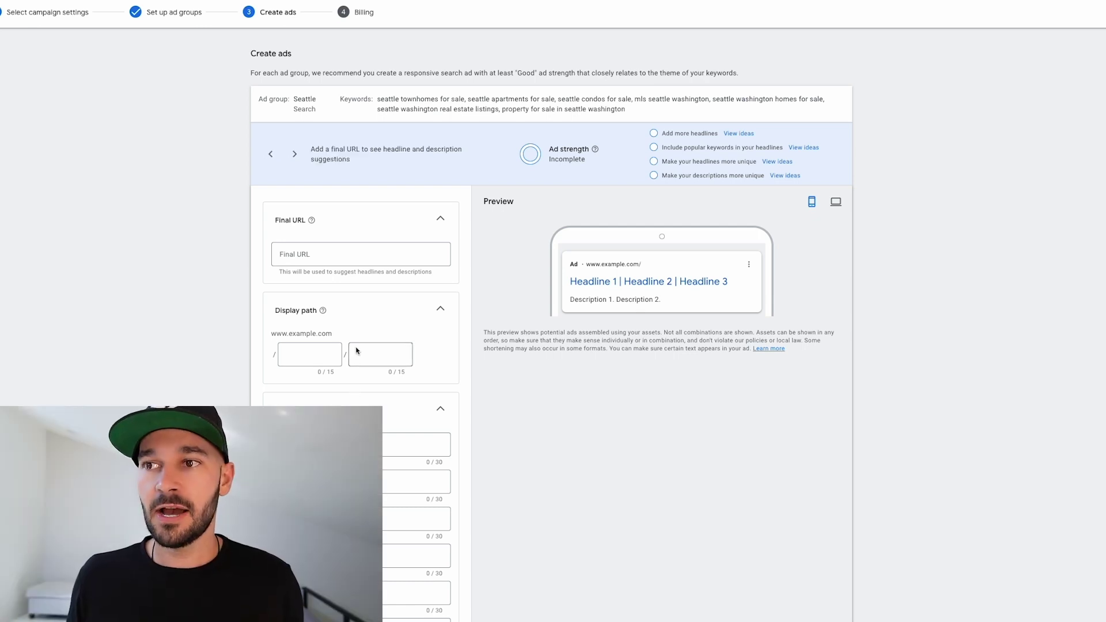
- Set the ad's final URL to yvrhomesearch.com/seattle
{"action": "left_click", "coordinate": [328, 252]}
{"action": "type", "text": "wrhomesearch.com/seattle"}
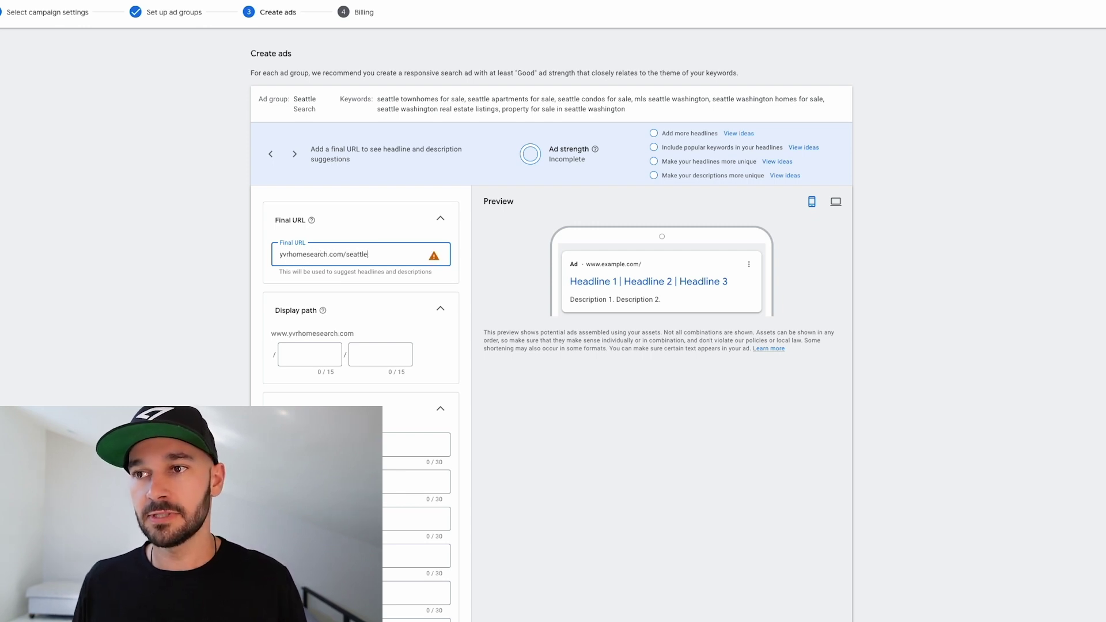
{"action": "left_click", "coordinate": [281, 254]}
{"action": "type", "text": "https:"}
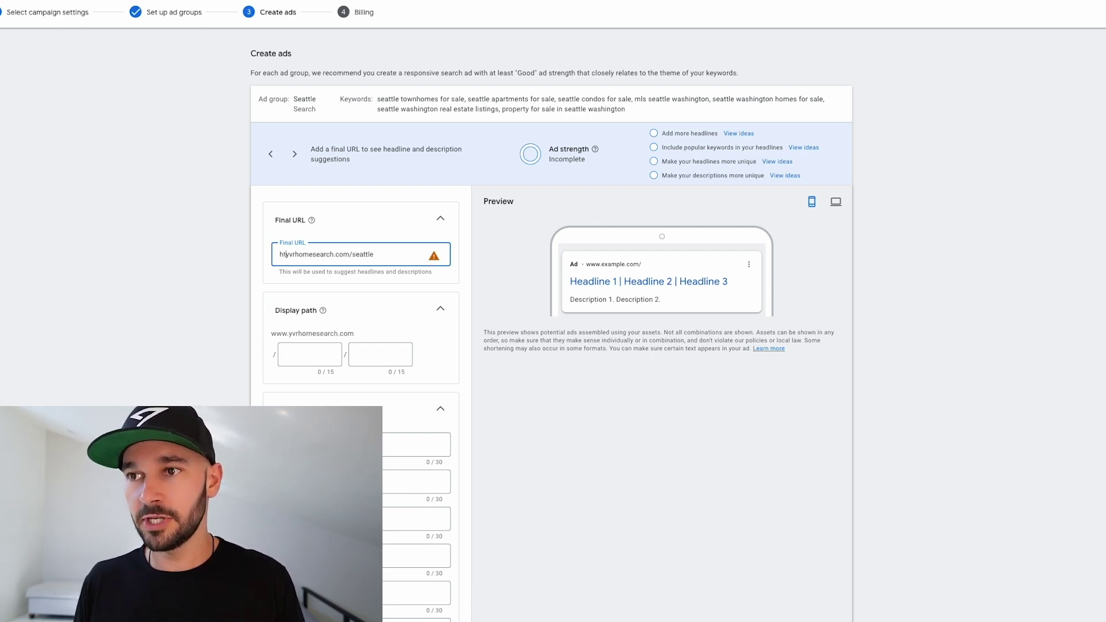
{"action": "type", "text": "//www."}
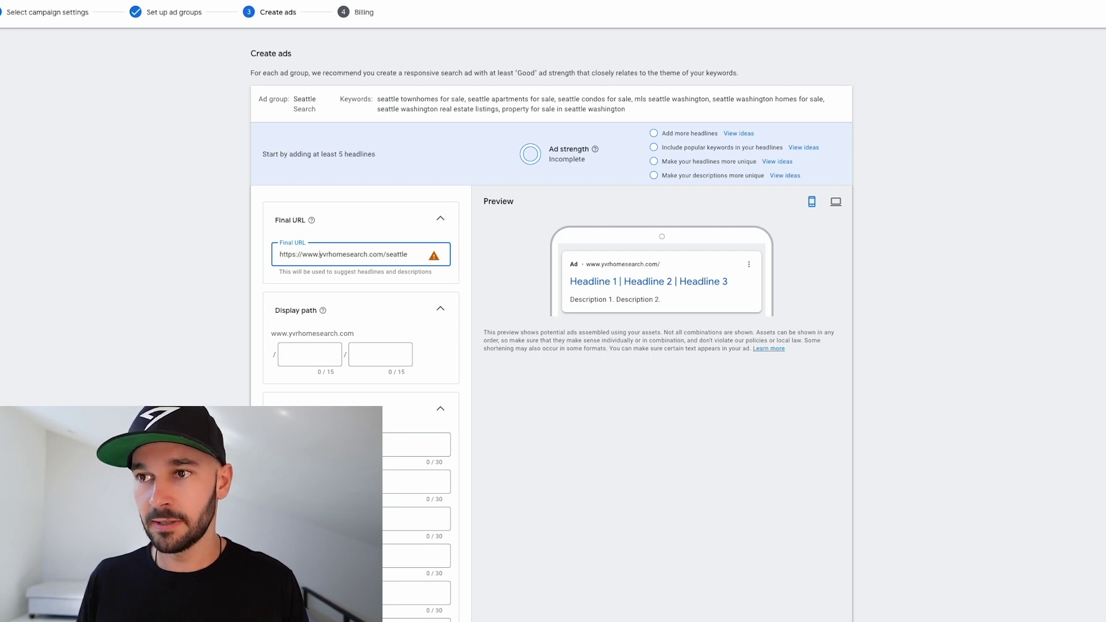
{"action": "left_click", "coordinate": [194, 268]}
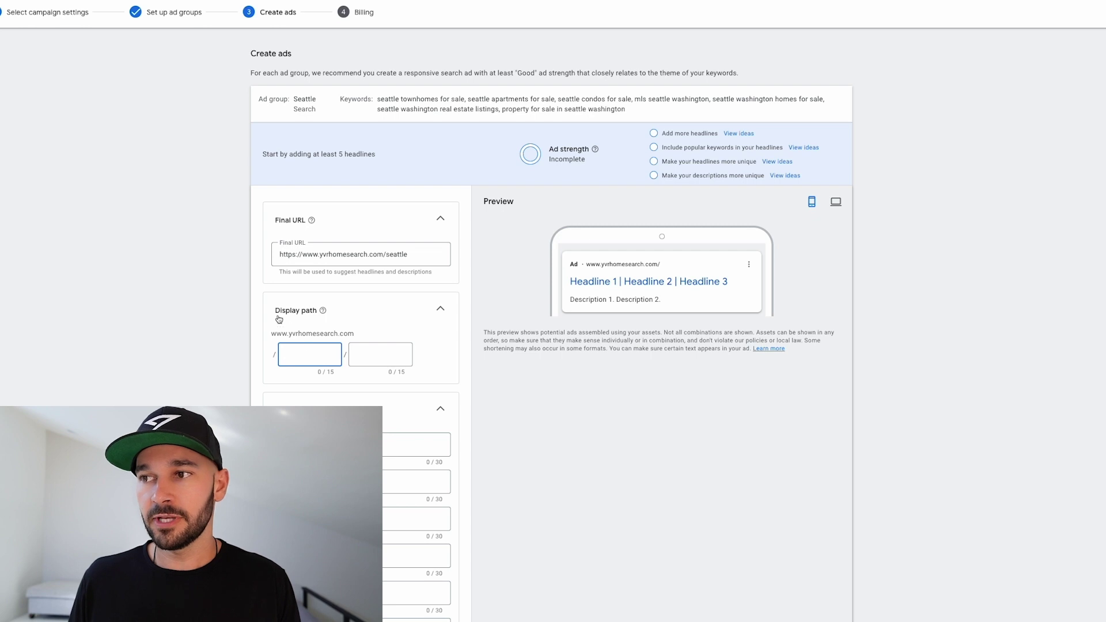
{"action": "left_click_drag", "start_coordinate": [272, 311], "coordinate": [379, 357]}
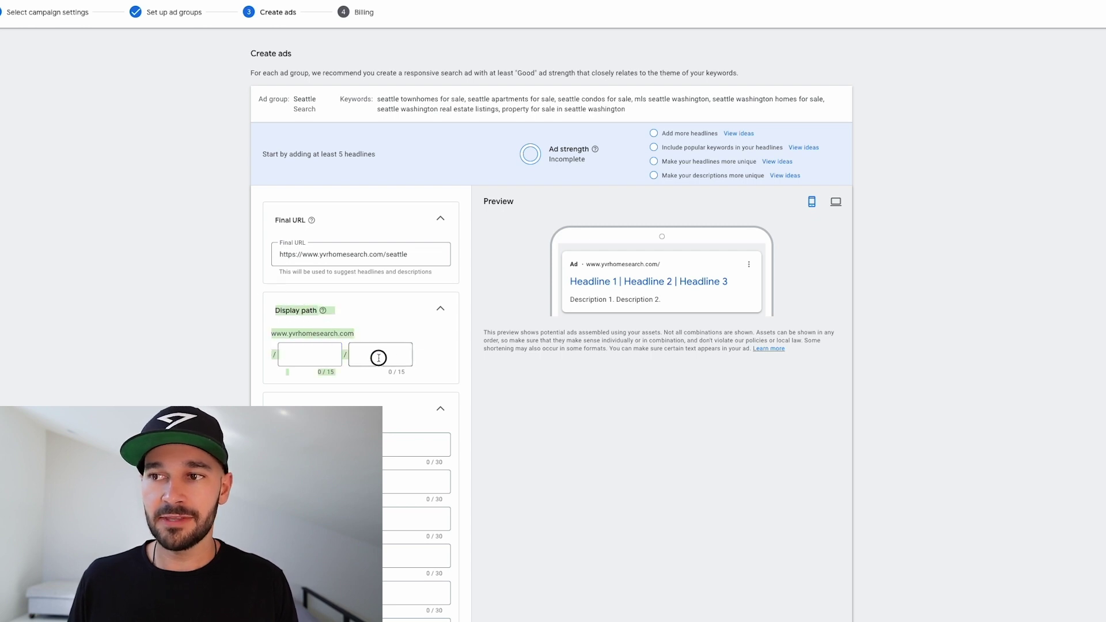
{"action": "left_click", "coordinate": [450, 363]}
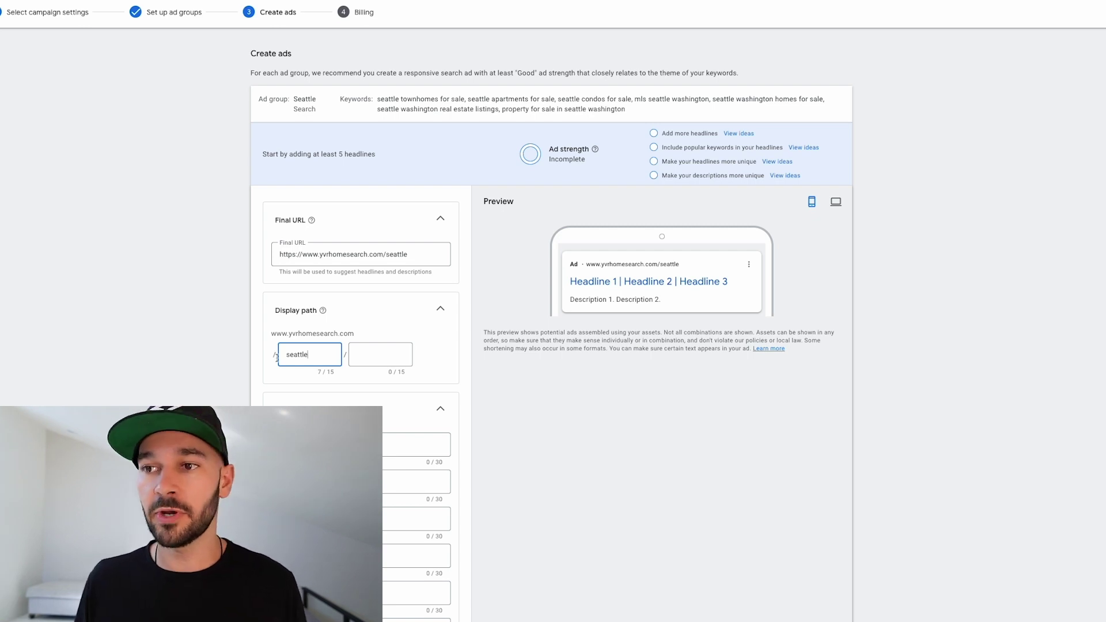
{"action": "left_click", "coordinate": [329, 257]}
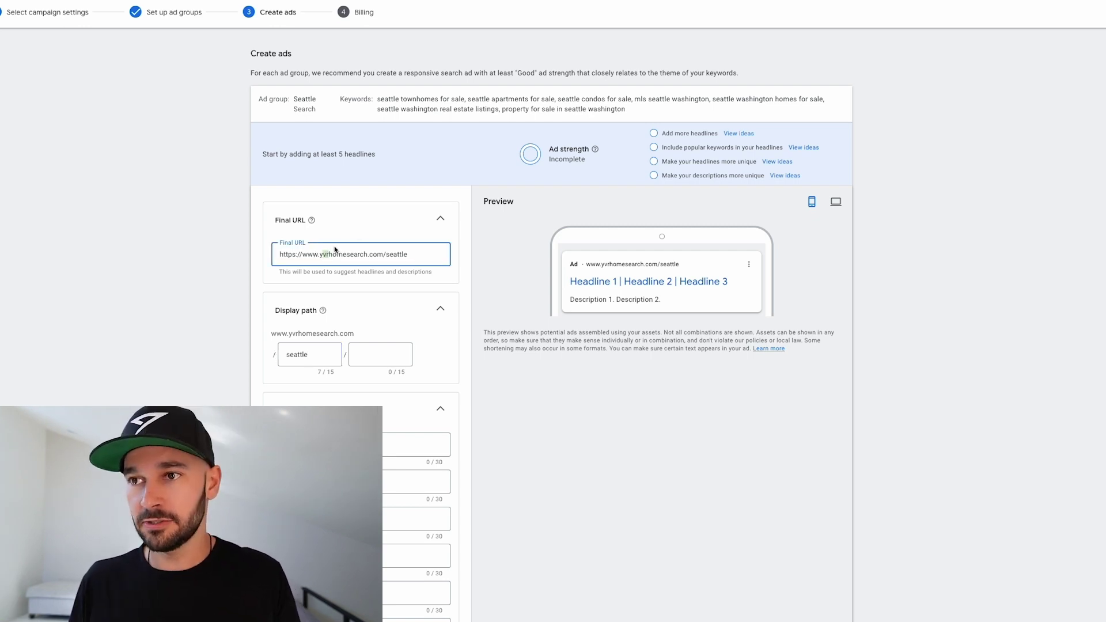
{"action": "key", "text": "BackSpace"}
{"action": "key", "text": "BackSpace"}
{"action": "key", "text": "BackSpace"}
{"action": "type", "text": "seattle"}
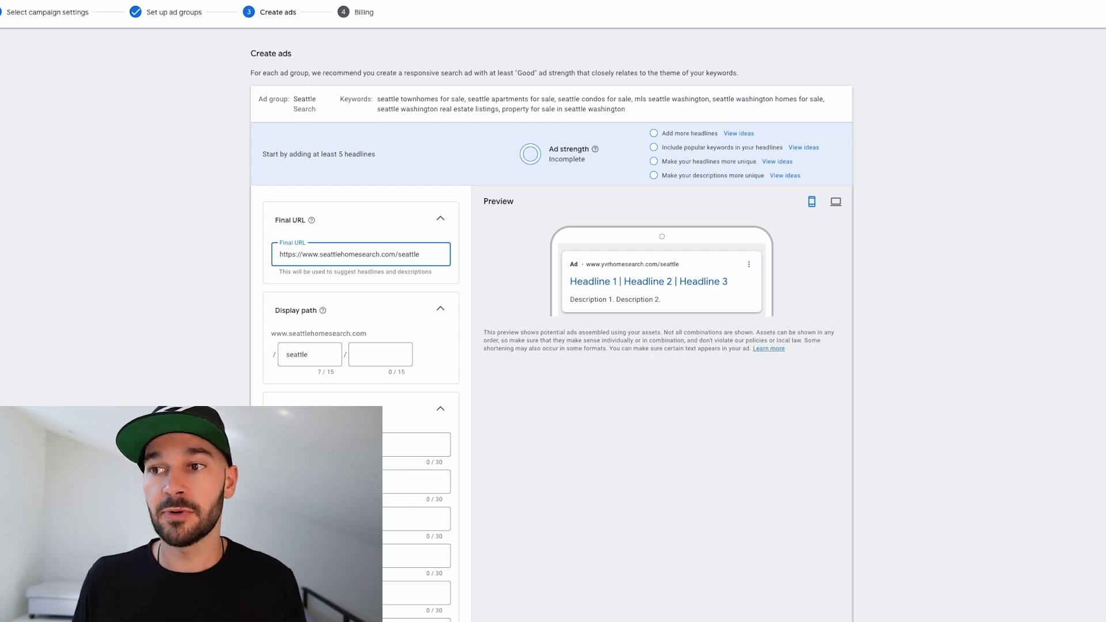
- Try bellevue as the first display path and set it back to seattle
{"action": "left_click", "coordinate": [319, 360]}
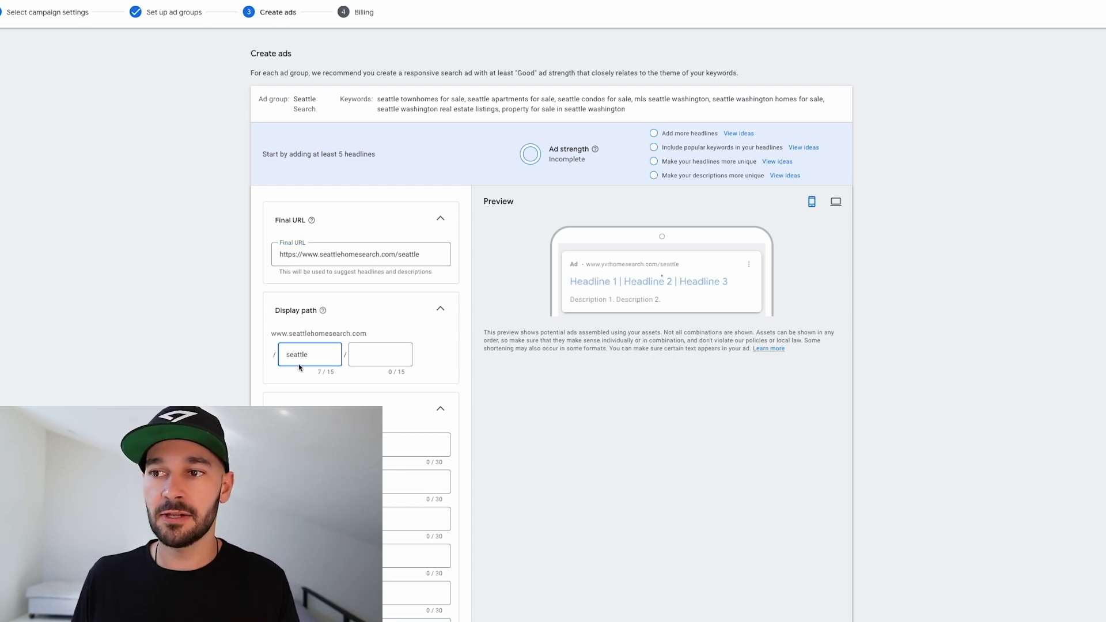
{"action": "double_click", "coordinate": [299, 355]}
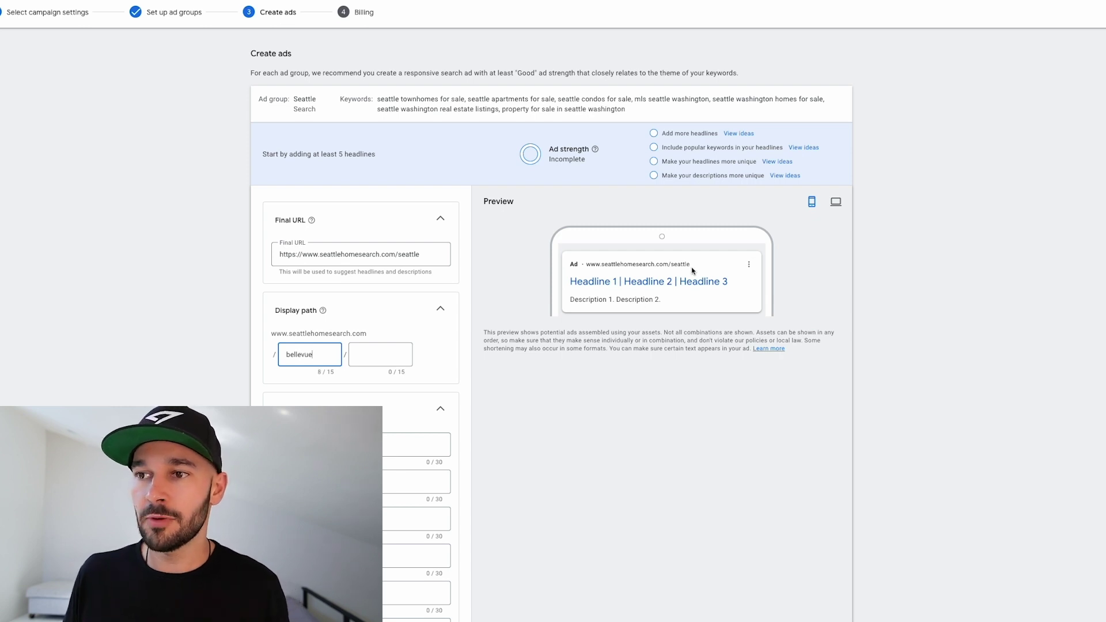
{"action": "left_click", "coordinate": [396, 352]}
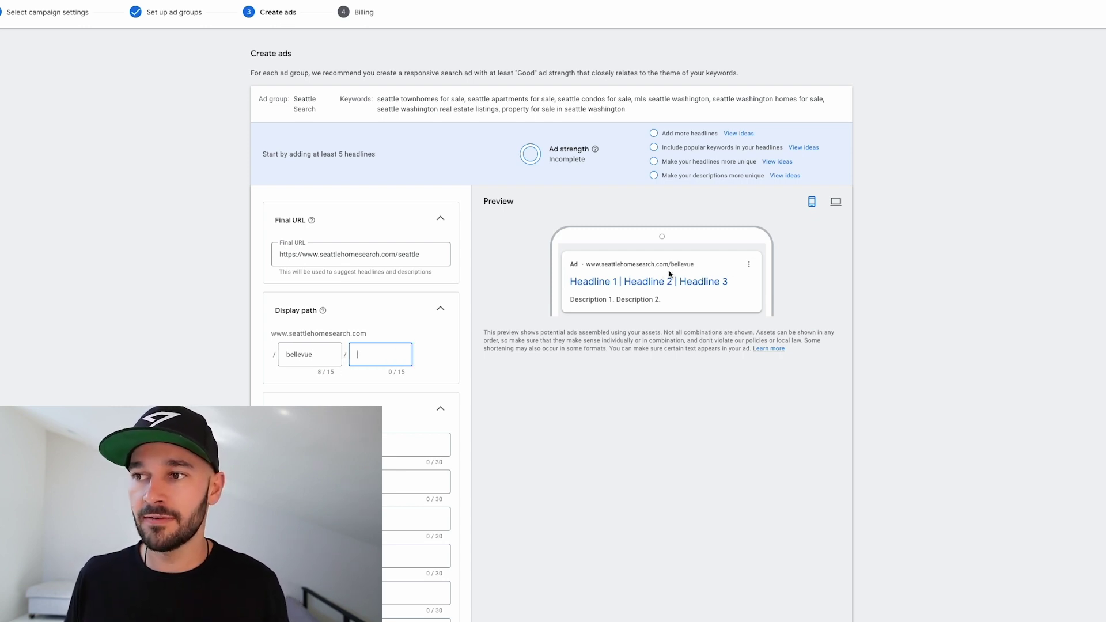
{"action": "double_click", "coordinate": [299, 354]}
{"action": "type", "text": "seattle"}
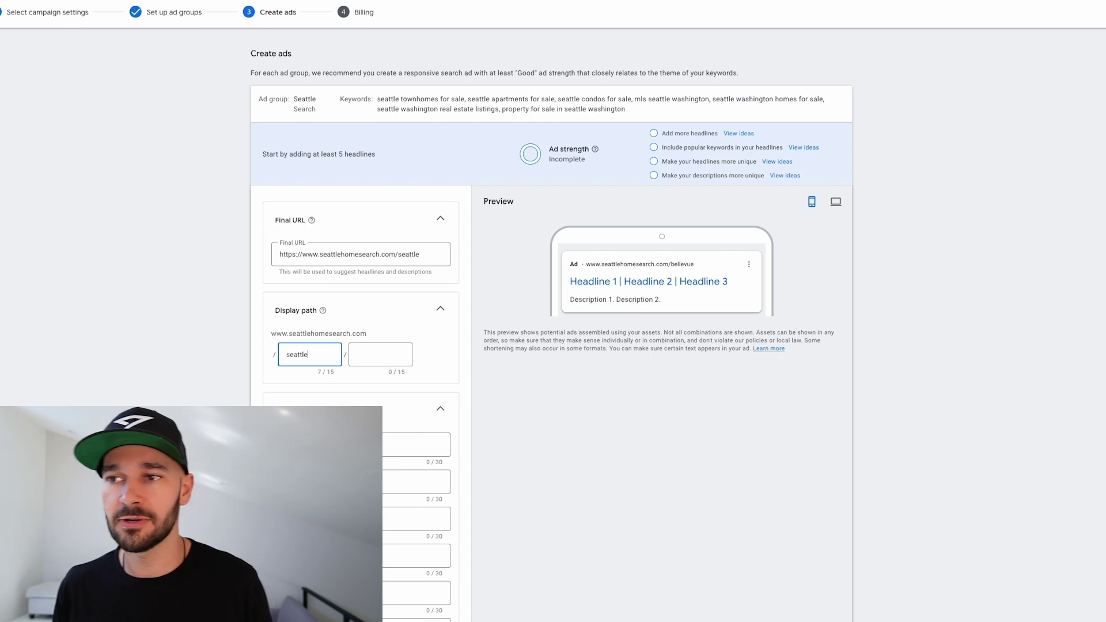
{"action": "left_click", "coordinate": [172, 344]}
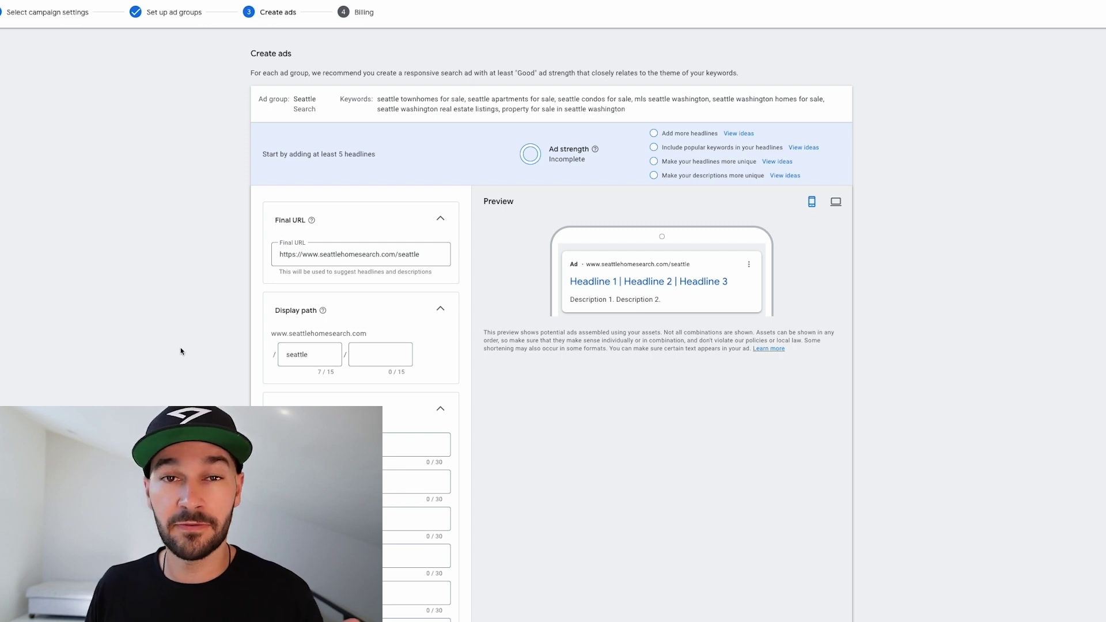
- Copy CITY Property Search from the Responsive Search Ad list in the template spreadsheet into the ad's first headline
{"action": "scroll", "coordinate": [199, 354], "scroll_direction": "down", "scroll_amount": 2}
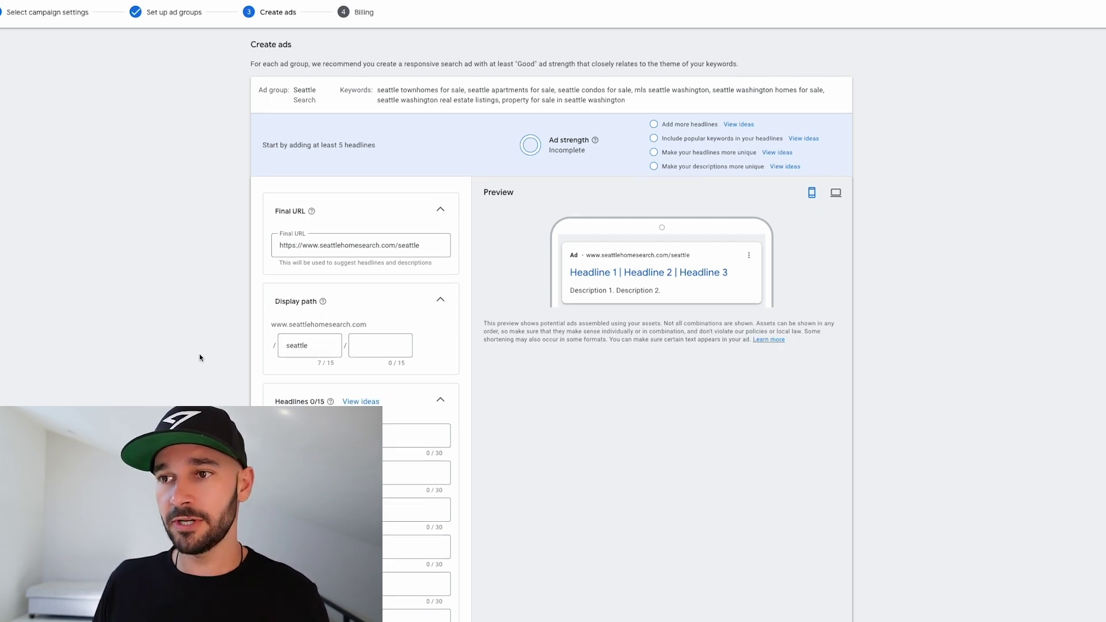
{"action": "scroll", "coordinate": [199, 354], "scroll_direction": "down", "scroll_amount": 3}
{"action": "left_click", "coordinate": [321, 285]}
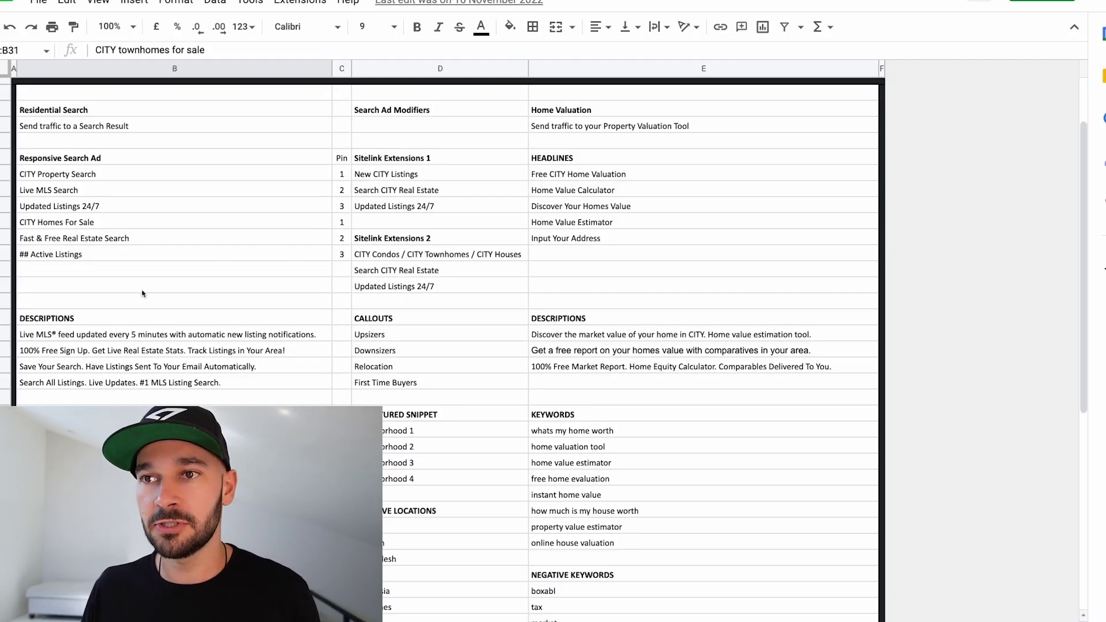
{"action": "left_click", "coordinate": [106, 175]}
{"action": "left_click", "coordinate": [71, 27]}
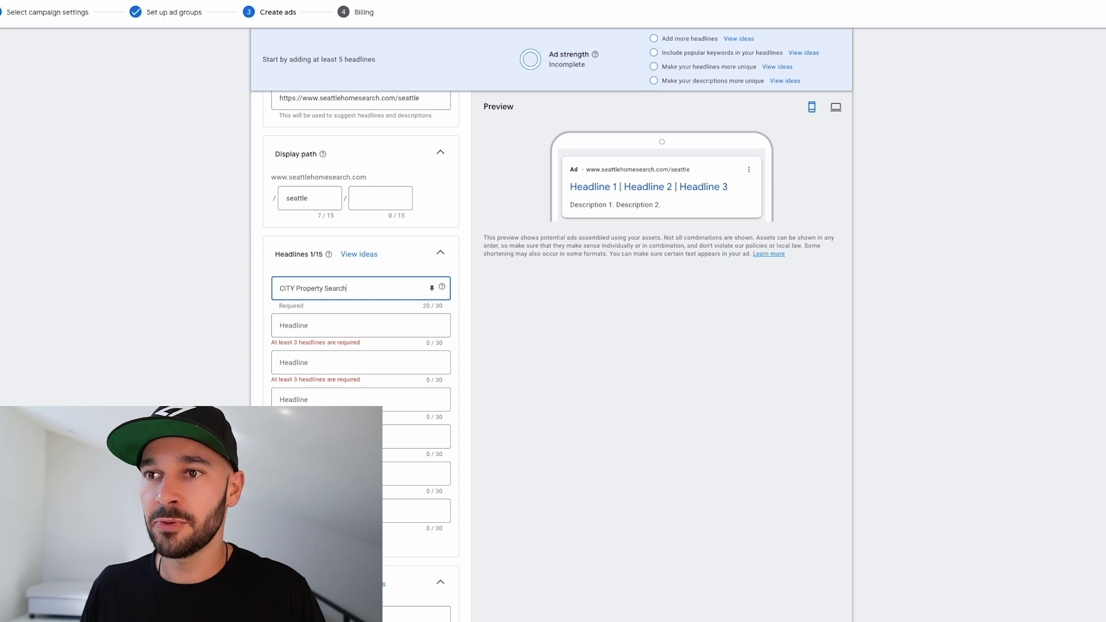
- Copy Live MLS Search and Updated Listings 24/7 from the template spreadsheet into the second and third headlines
{"action": "key", "text": "ctrl+shift+Tab"}
{"action": "left_click", "coordinate": [81, 191]}
{"action": "key", "text": "ctrl+c"}
{"action": "key", "text": "ctrl+Tab"}
{"action": "key", "text": "Tab"}
{"action": "key", "text": "ctrl+v"}
{"action": "key", "text": "ctrl+shift+Tab"}
{"action": "key", "text": "Down"}
{"action": "key", "text": "ctrl+c"}
{"action": "key", "text": "ctrl+Tab"}
{"action": "key", "text": "Tab"}
{"action": "key", "text": "ctrl+v"}
- Copy CITY Homes For Sale and Fast & Free Real Estate Search from the spreadsheet into the fourth and fifth headlines
{"action": "key", "text": "ctrl+shift+Tab"}
{"action": "key", "text": "Down"}
{"action": "key", "text": "ctrl+c"}
{"action": "key", "text": "ctrl+Tab"}
{"action": "key", "text": "Tab"}
{"action": "key", "text": "ctrl+v"}
{"action": "key", "text": "ctrl+shift+Tab"}
{"action": "key", "text": "Down"}
{"action": "key", "text": "ctrl+c"}
{"action": "key", "text": "ctrl+Tab"}
{"action": "key", "text": "Tab"}
{"action": "key", "text": "ctrl+v"}
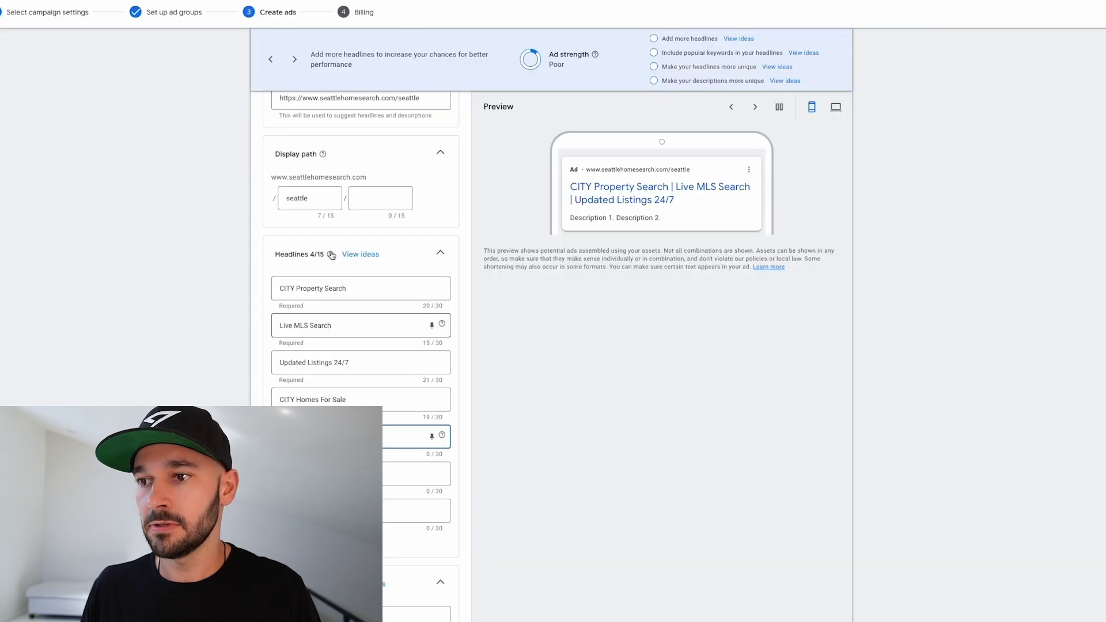
- Copy ## Active Listings from the template spreadsheet into the sixth headline
{"action": "key", "text": "ctrl+shift+Tab"}
{"action": "key", "text": "Down"}
{"action": "key", "text": "ctrl+c"}
{"action": "key", "text": "ctrl+Tab"}
{"action": "key", "text": "Tab"}
{"action": "key", "text": "ctrl+v"}
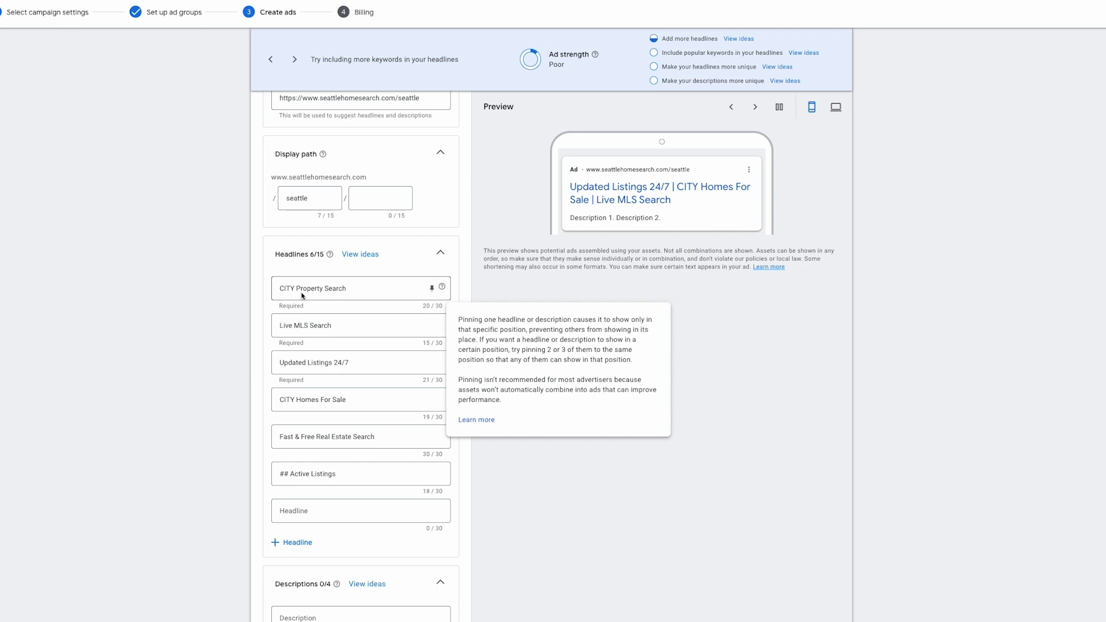
- Replace the CITY placeholder with Seattle in the Property Search and Homes For Sale headlines
{"action": "left_click", "coordinate": [290, 289]}
{"action": "type", "text": "Seattle"}
{"action": "left_click", "coordinate": [293, 407]}
{"action": "type", "text": "Seattle"}
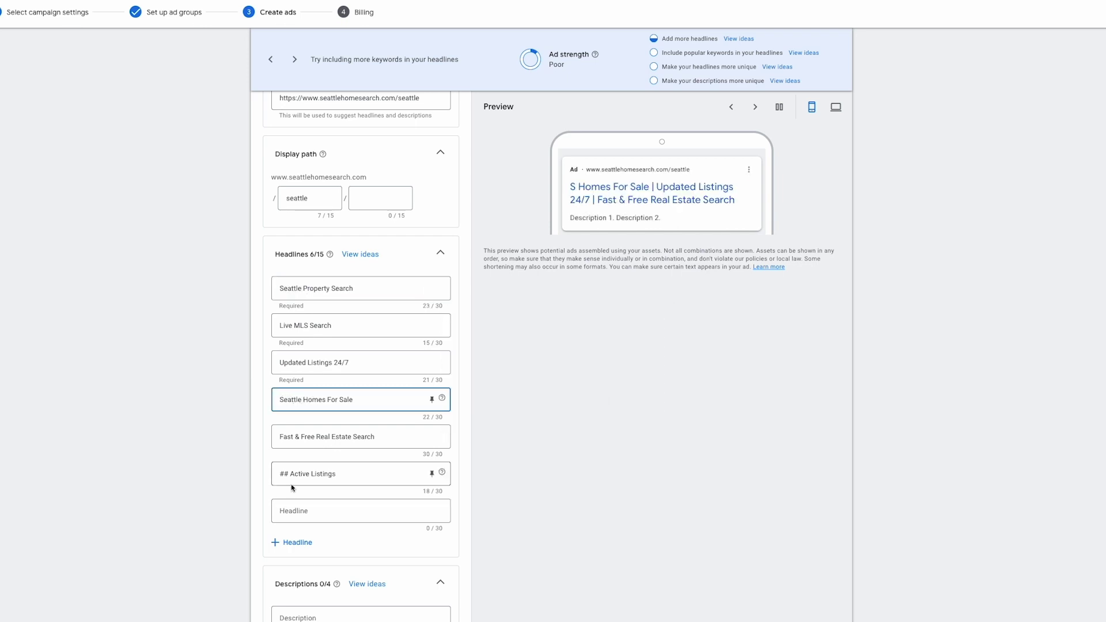
- Replace the ## placeholder in the Active Listings headline with 1402
{"action": "left_click_drag", "start_coordinate": [289, 472], "coordinate": [272, 473]}
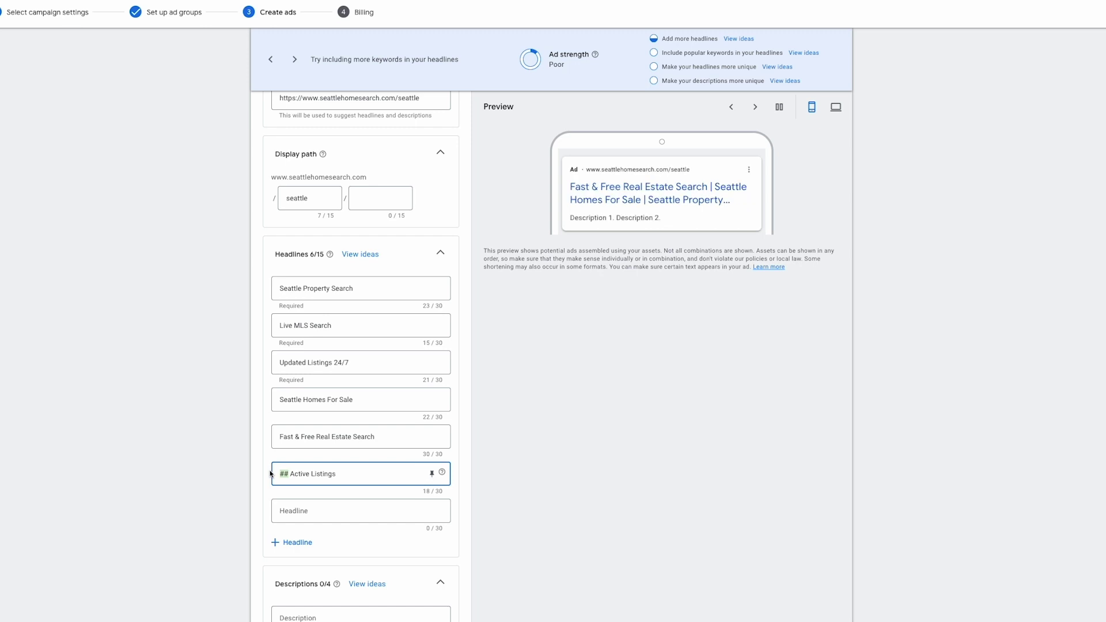
{"action": "type", "text": "1402"}
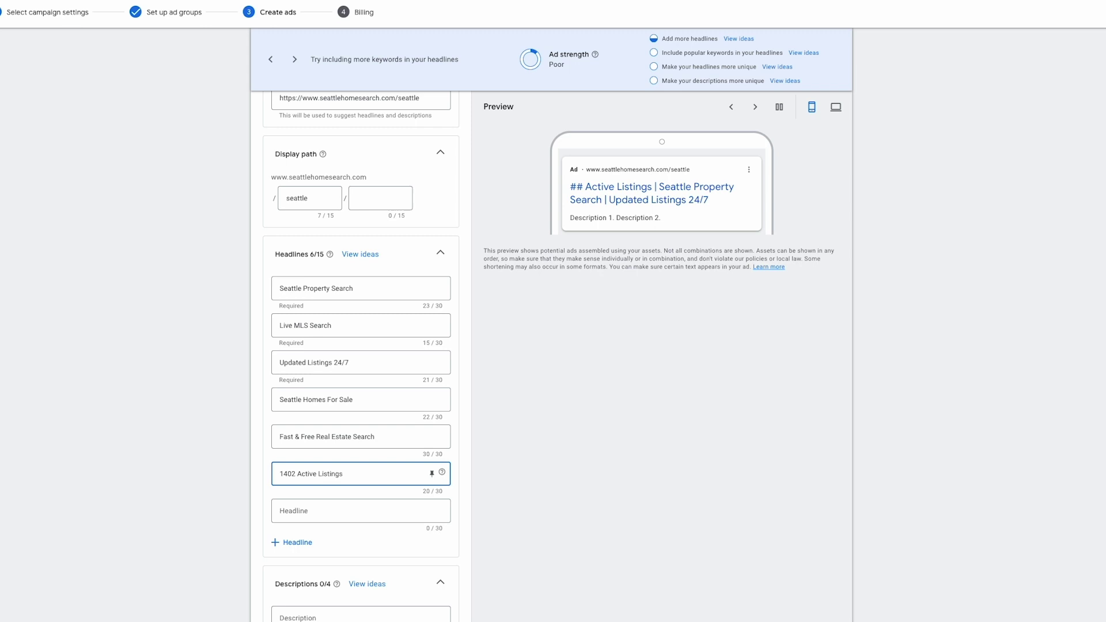
{"action": "left_click", "coordinate": [473, 447]}
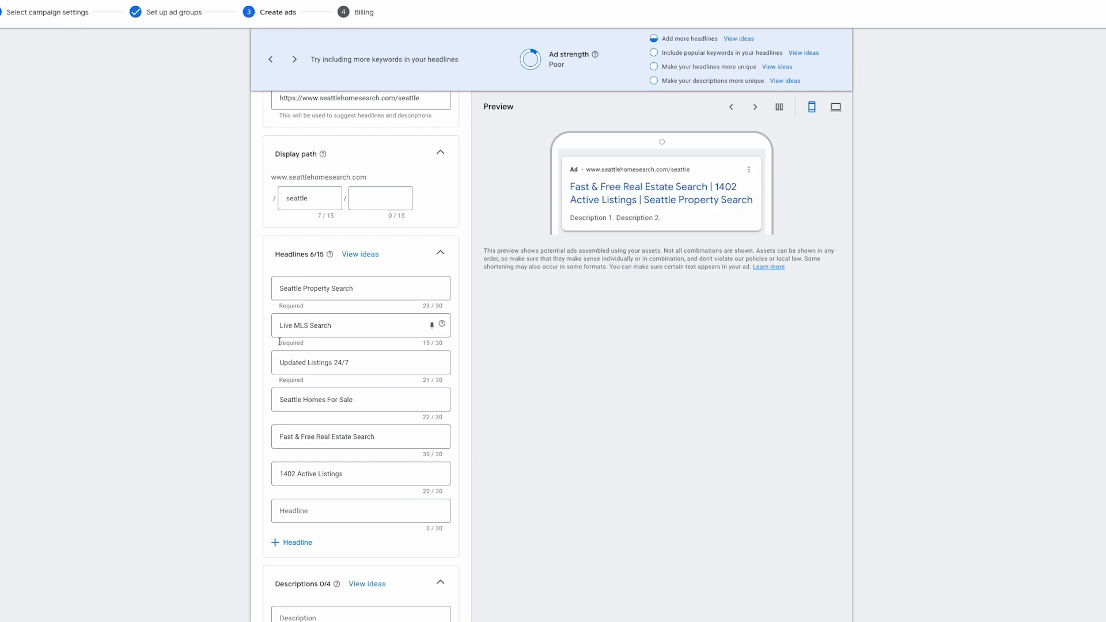
- Step through the ad previews to examine how the unpinned headlines combine
{"action": "scroll", "coordinate": [223, 369], "scroll_direction": "down", "scroll_amount": 1}
{"action": "scroll", "coordinate": [223, 368], "scroll_direction": "up", "scroll_amount": 1}
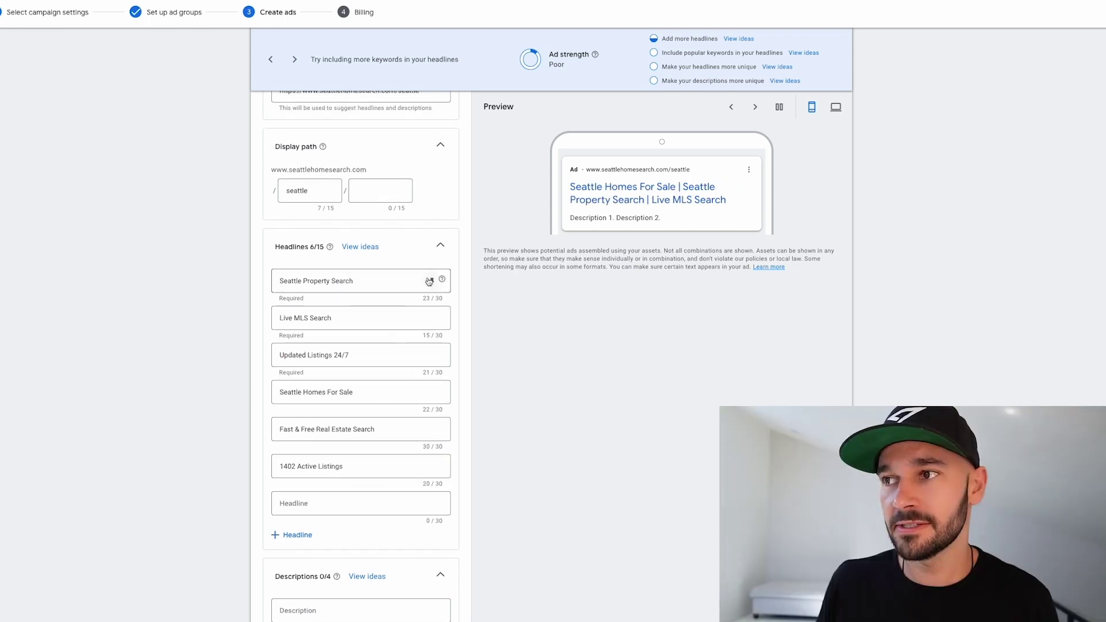
{"action": "left_click", "coordinate": [755, 107]}
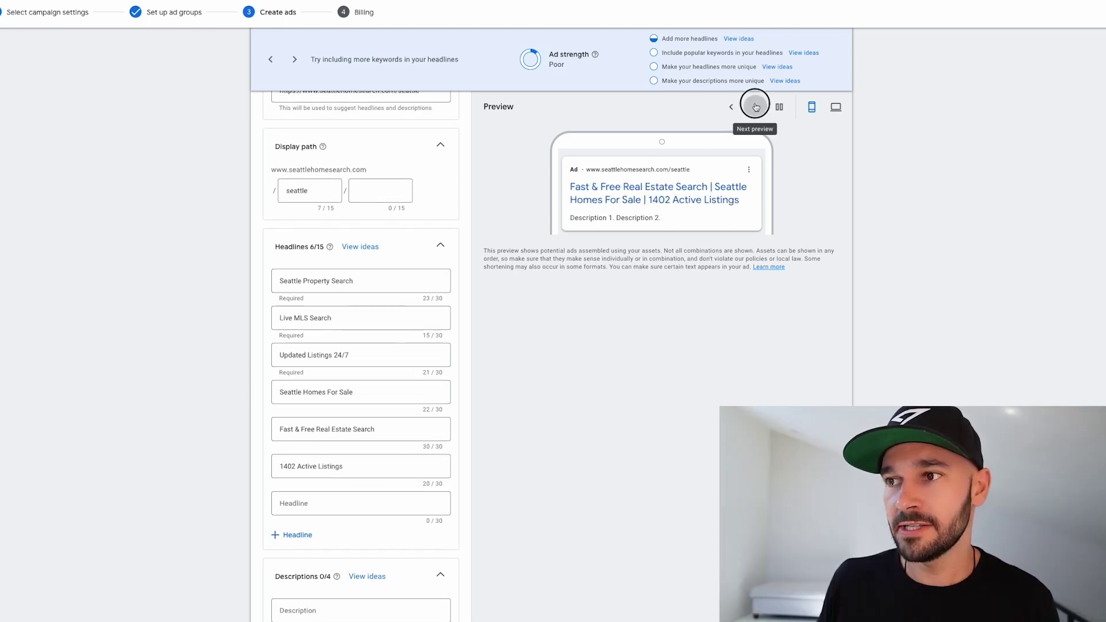
{"action": "left_click", "coordinate": [755, 107]}
{"action": "left_click", "coordinate": [755, 107]}
{"action": "left_click", "coordinate": [756, 108]}
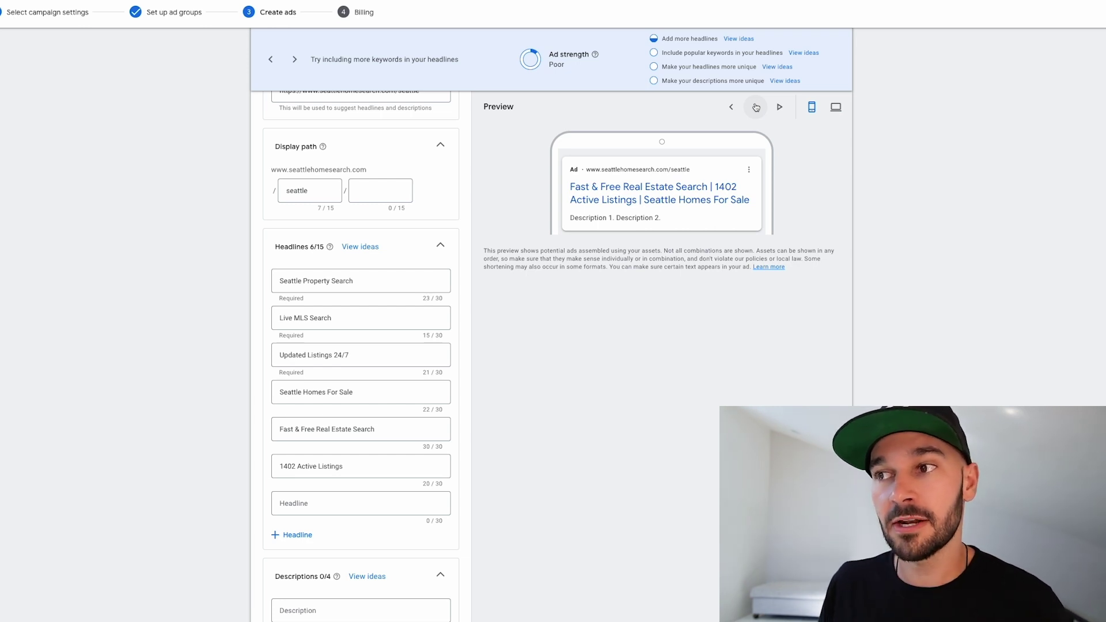
{"action": "left_click", "coordinate": [756, 108]}
{"action": "left_click", "coordinate": [756, 108]}
{"action": "left_click", "coordinate": [756, 108]}
{"action": "left_click", "coordinate": [756, 108]}
{"action": "left_click", "coordinate": [756, 108]}
{"action": "left_click", "coordinate": [756, 108]}
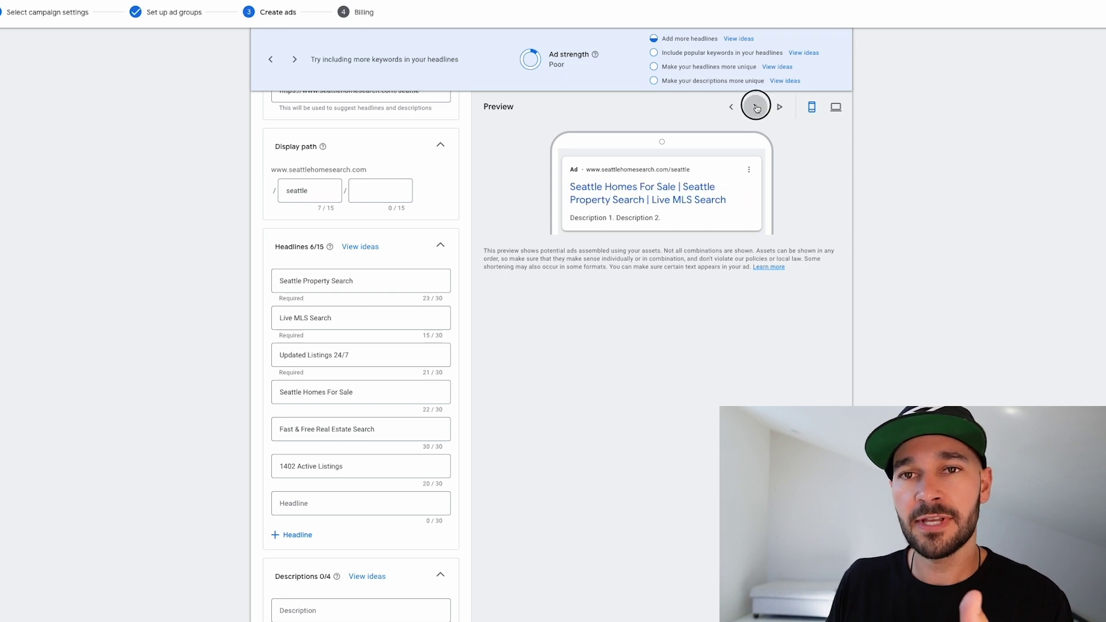
{"action": "left_click", "coordinate": [756, 108]}
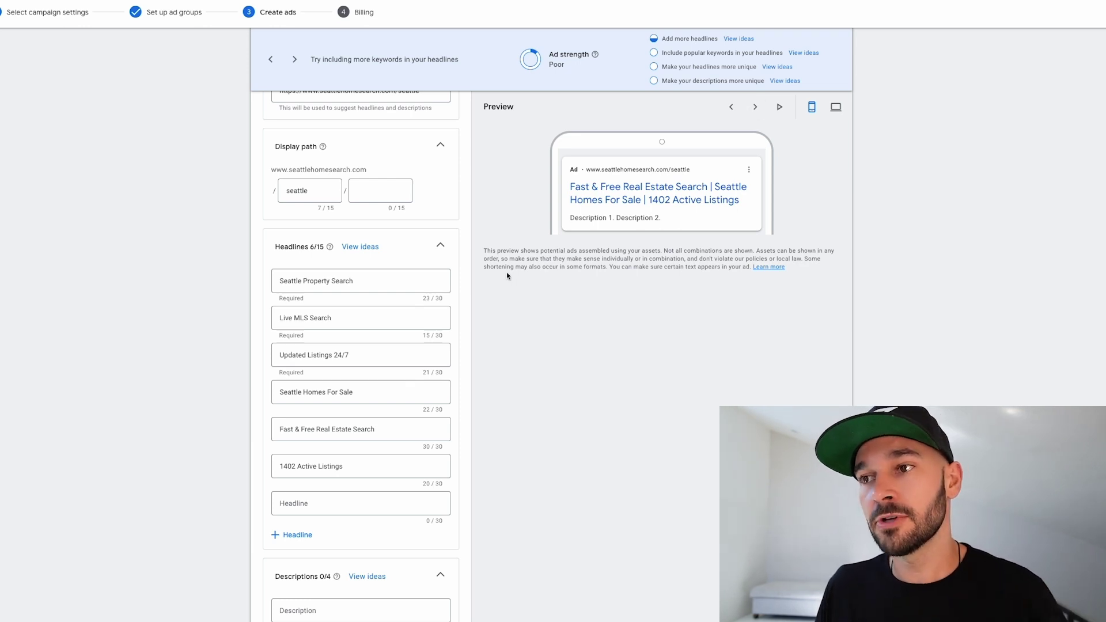
- Pin Seattle Property Search to position 1, Live MLS Search to position 2 and Updated Listings 24/7 to position 3
{"action": "left_click", "coordinate": [431, 280]}
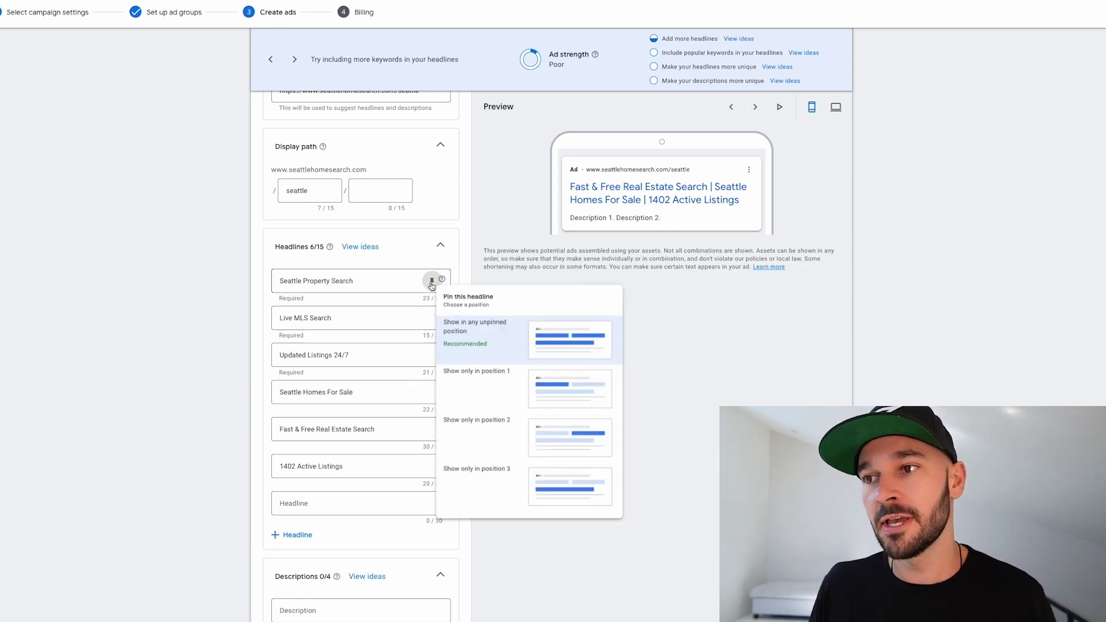
{"action": "left_click", "coordinate": [512, 380]}
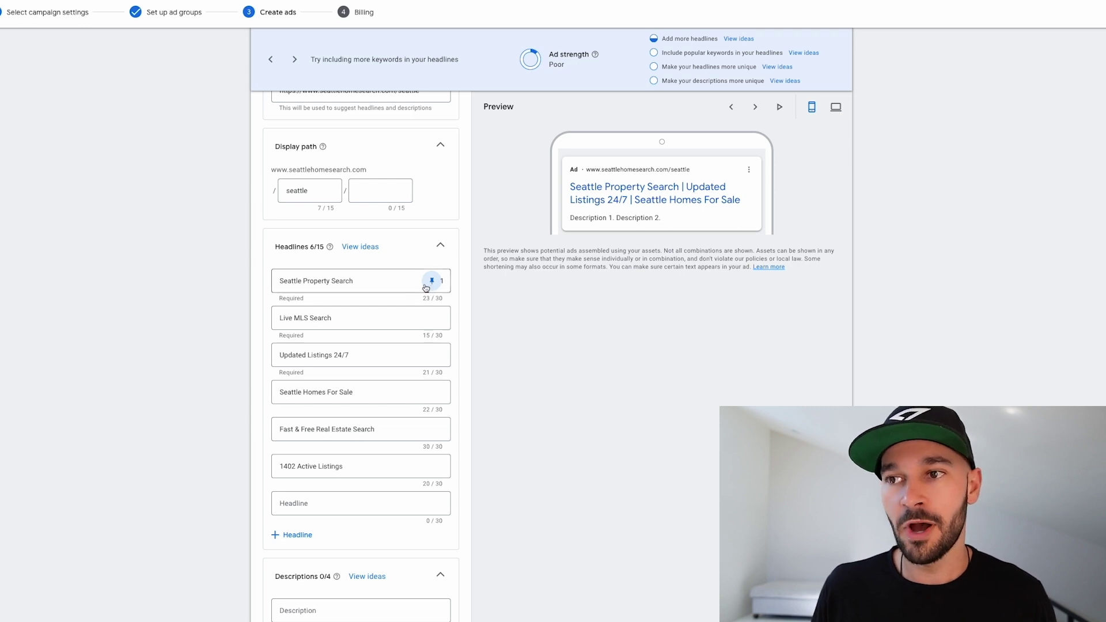
{"action": "left_click", "coordinate": [431, 318]}
{"action": "left_click", "coordinate": [479, 468]}
{"action": "left_click", "coordinate": [432, 355]}
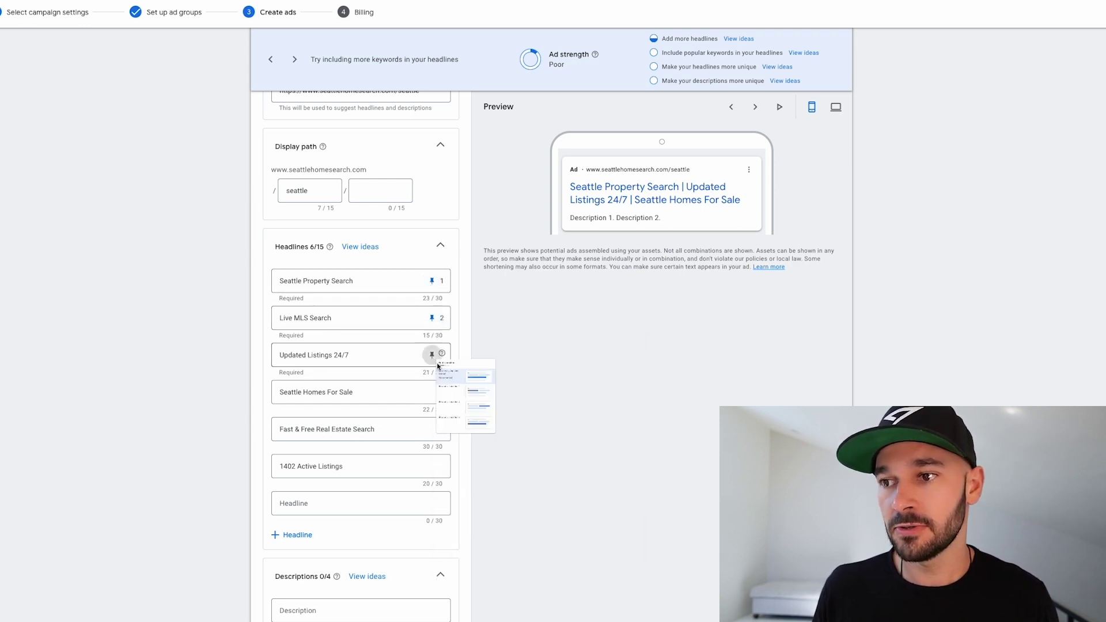
{"action": "left_click", "coordinate": [484, 558]}
- Pin Seattle Homes For Sale to position 1, Fast & Free Real Estate Search to position 2 and 1402 Active Listings to position 3
{"action": "left_click", "coordinate": [431, 392]}
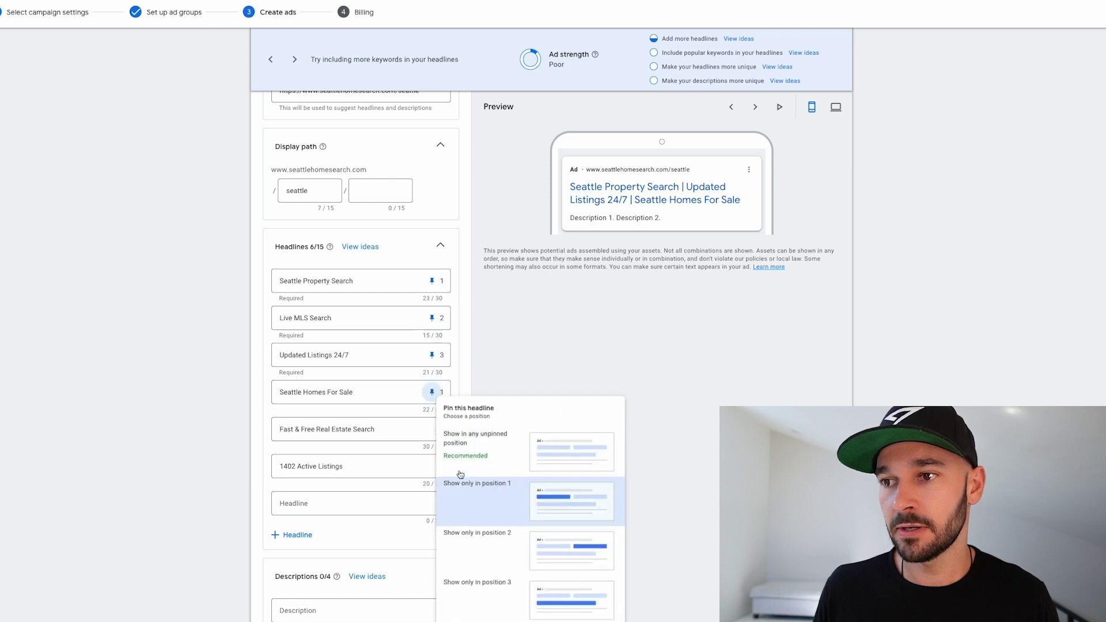
{"action": "left_click", "coordinate": [481, 491]}
{"action": "left_click", "coordinate": [431, 429]}
{"action": "left_click", "coordinate": [498, 321]}
{"action": "left_click", "coordinate": [432, 465]}
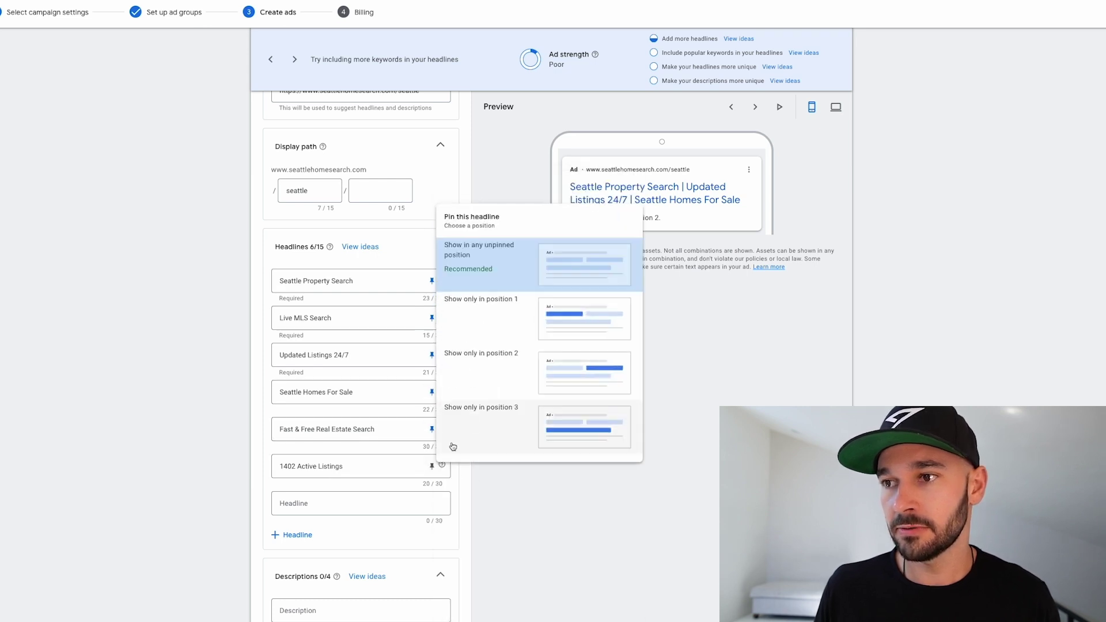
{"action": "left_click", "coordinate": [482, 411]}
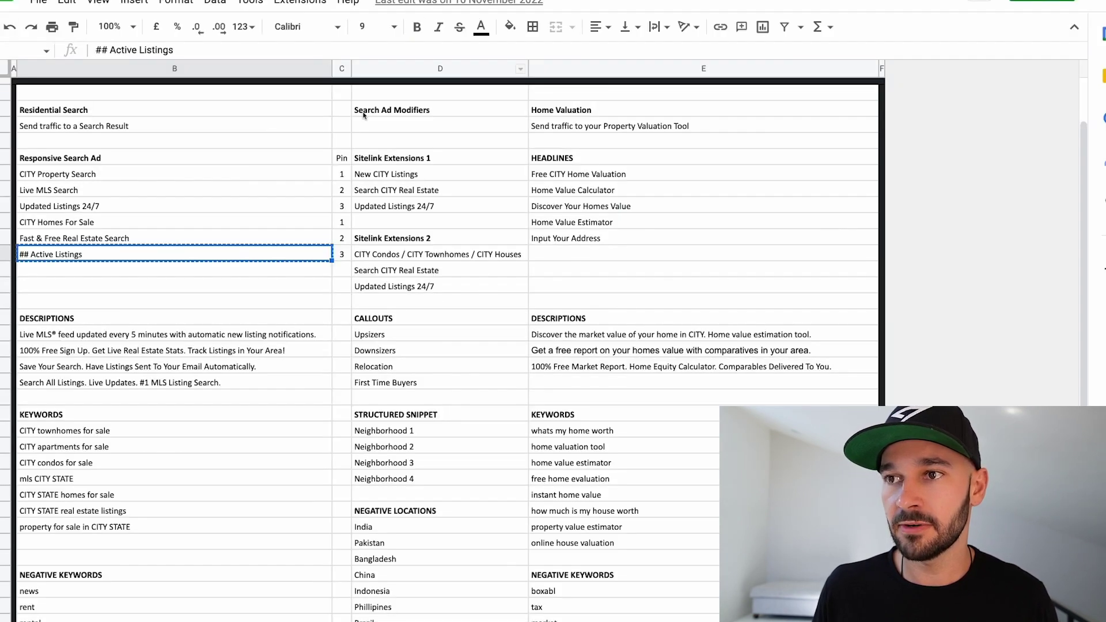
- Check the Pin column in the template spreadsheet and step through the ad previews to examine the pinned headline combinations
{"action": "left_click_drag", "start_coordinate": [342, 174], "coordinate": [341, 256]}
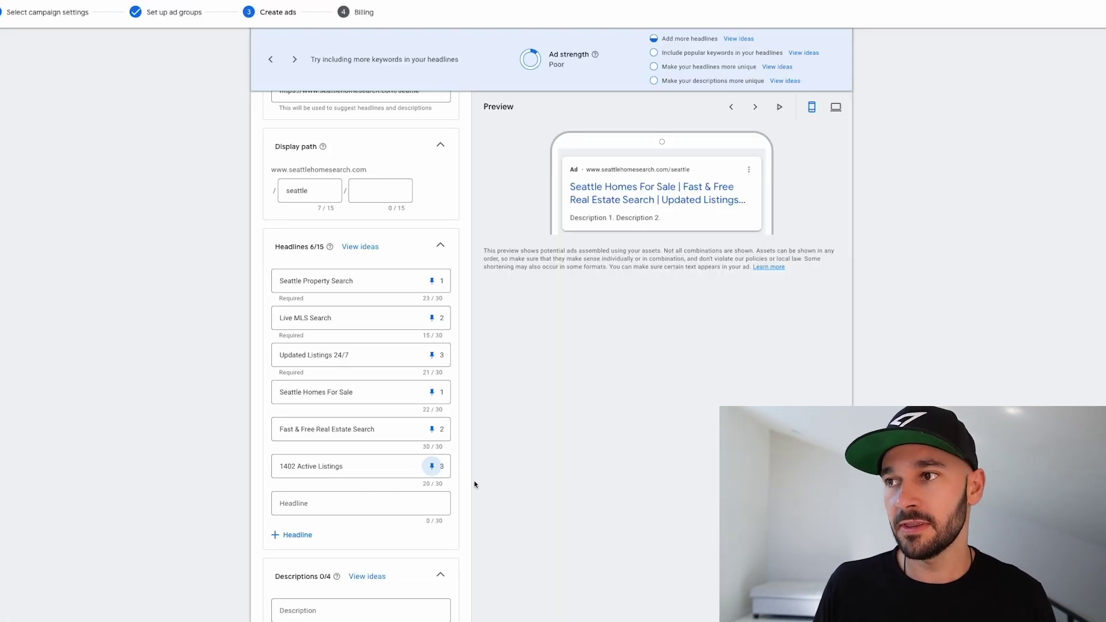
{"action": "left_click", "coordinate": [756, 108]}
{"action": "left_click", "coordinate": [756, 108]}
{"action": "left_click", "coordinate": [758, 109]}
{"action": "left_click", "coordinate": [758, 109]}
{"action": "left_click", "coordinate": [757, 109]}
{"action": "left_click", "coordinate": [758, 110]}
{"action": "left_click", "coordinate": [757, 109]}
{"action": "left_click", "coordinate": [758, 109]}
{"action": "left_click", "coordinate": [757, 109]}
{"action": "left_click", "coordinate": [758, 109]}
{"action": "left_click", "coordinate": [757, 110]}
{"action": "left_click", "coordinate": [757, 110]}
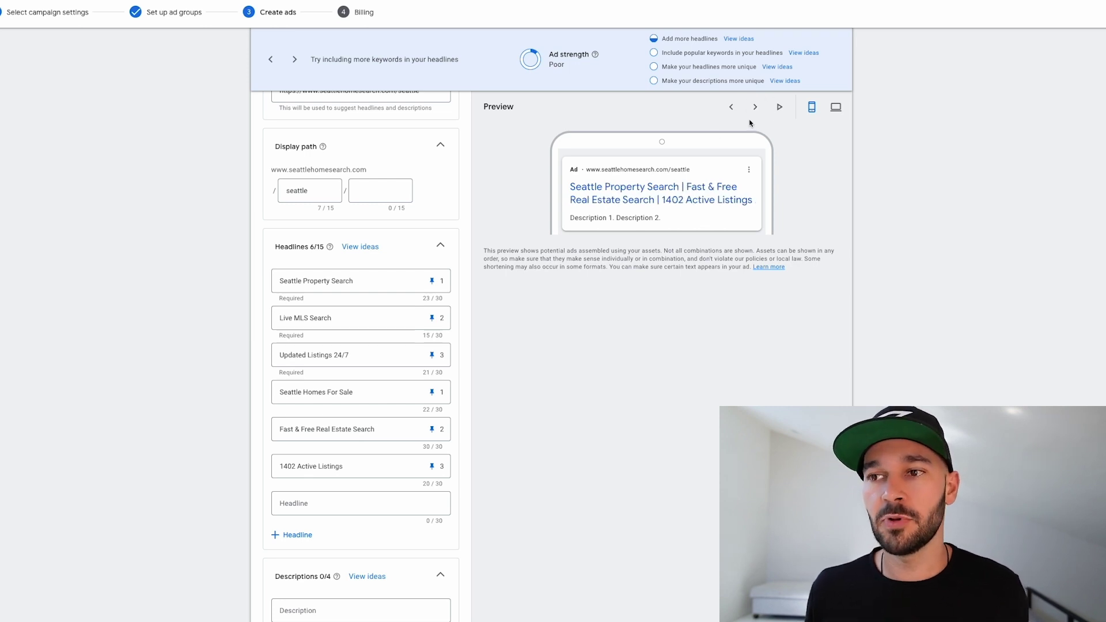
- Add a seventh headline using keyword insertion, with default text "Seattle Homes For Sale" in title case
{"action": "left_click", "coordinate": [357, 498]}
{"action": "type", "text": "{"}
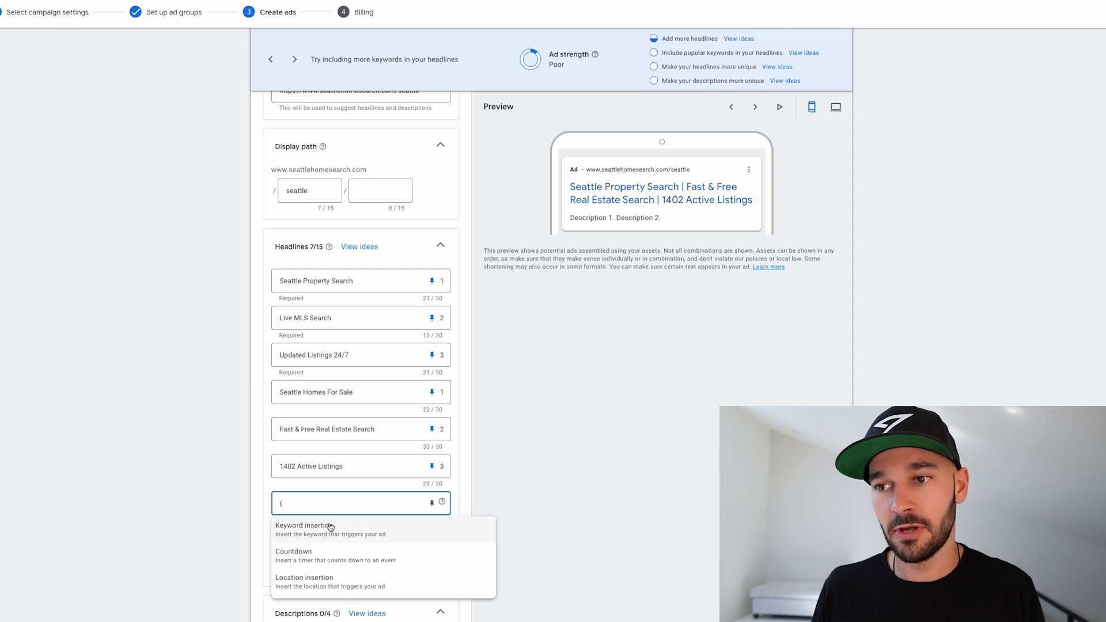
{"action": "left_click", "coordinate": [318, 538]}
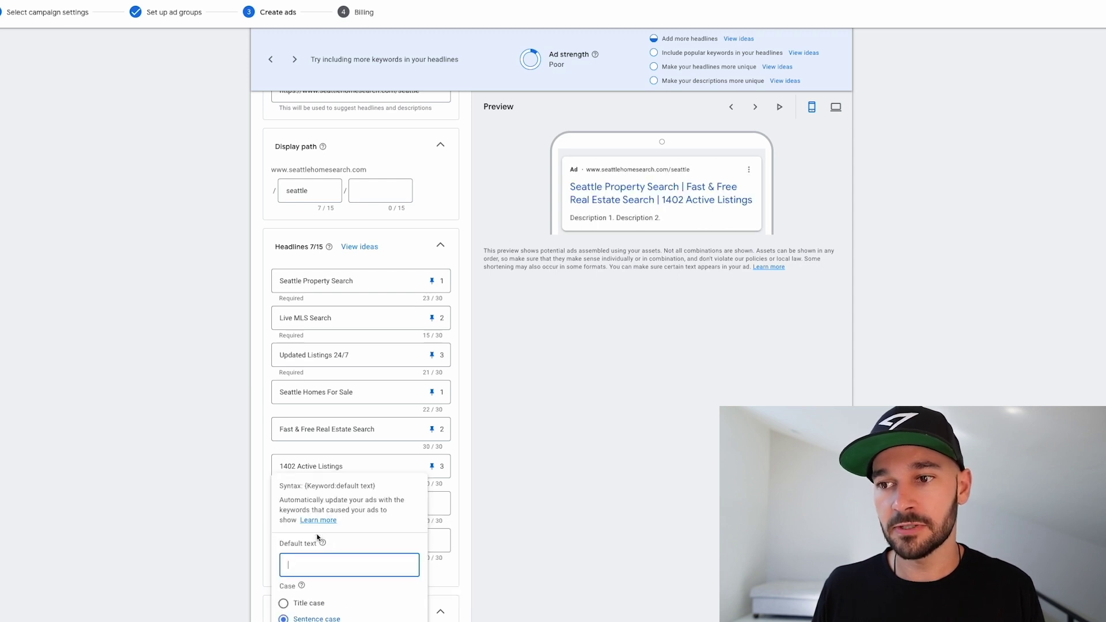
{"action": "left_click", "coordinate": [309, 605]}
{"action": "left_click", "coordinate": [349, 564]}
{"action": "type", "text": "Seattle Homes For Sale"}
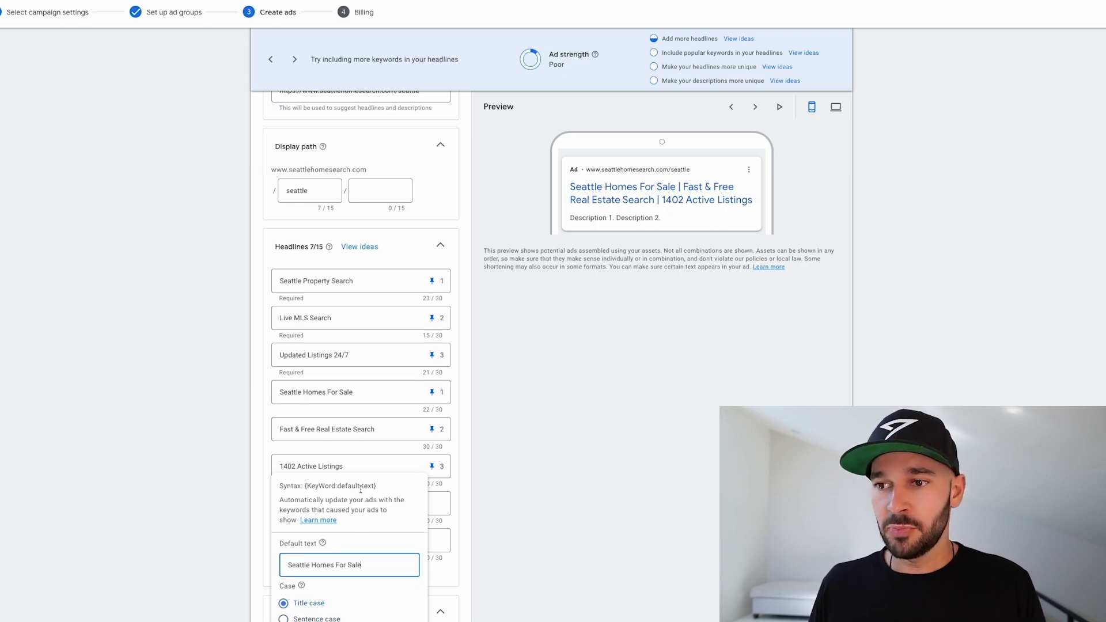
{"action": "key", "text": "Return"}
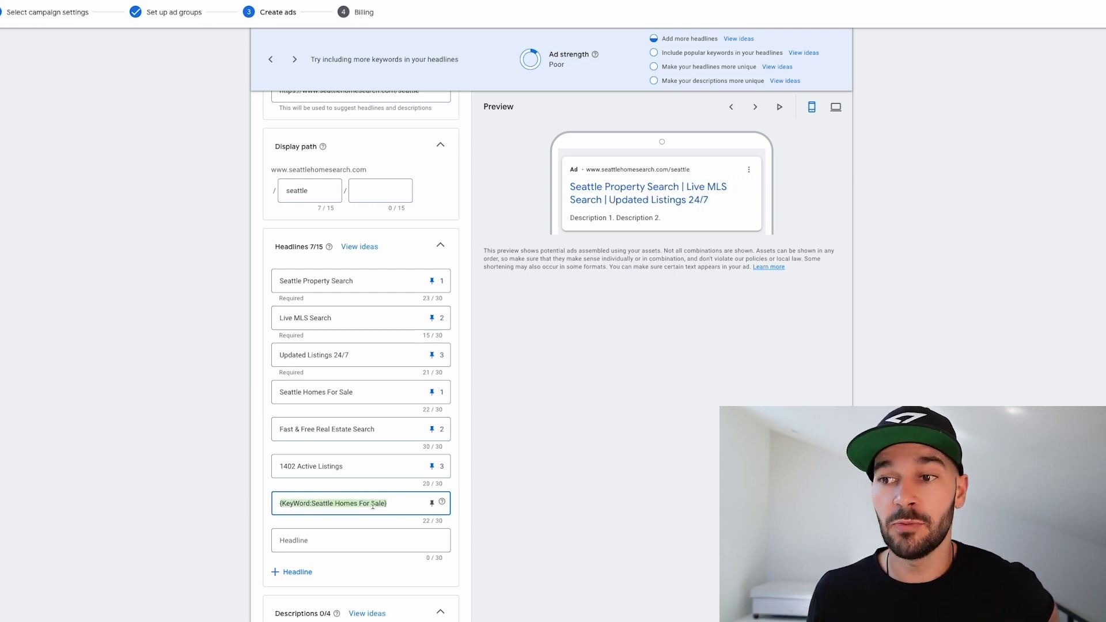
- Step through the ad previews and pin the keyword insertion headline to position 1
{"action": "left_click", "coordinate": [756, 107]}
{"action": "left_click", "coordinate": [758, 108]}
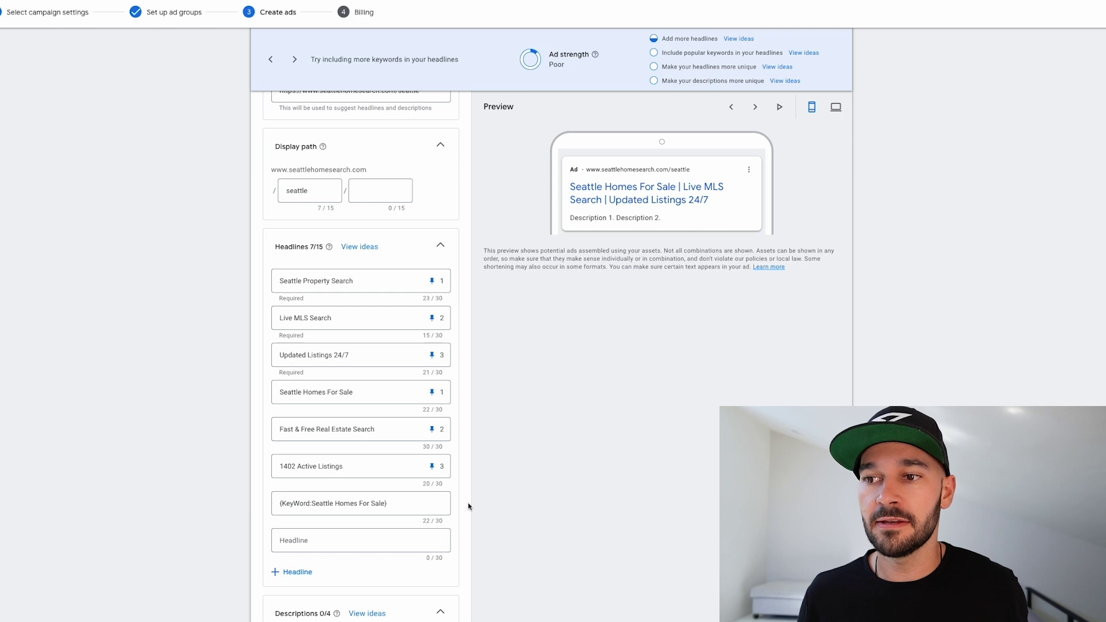
{"action": "triple_click", "coordinate": [407, 504]}
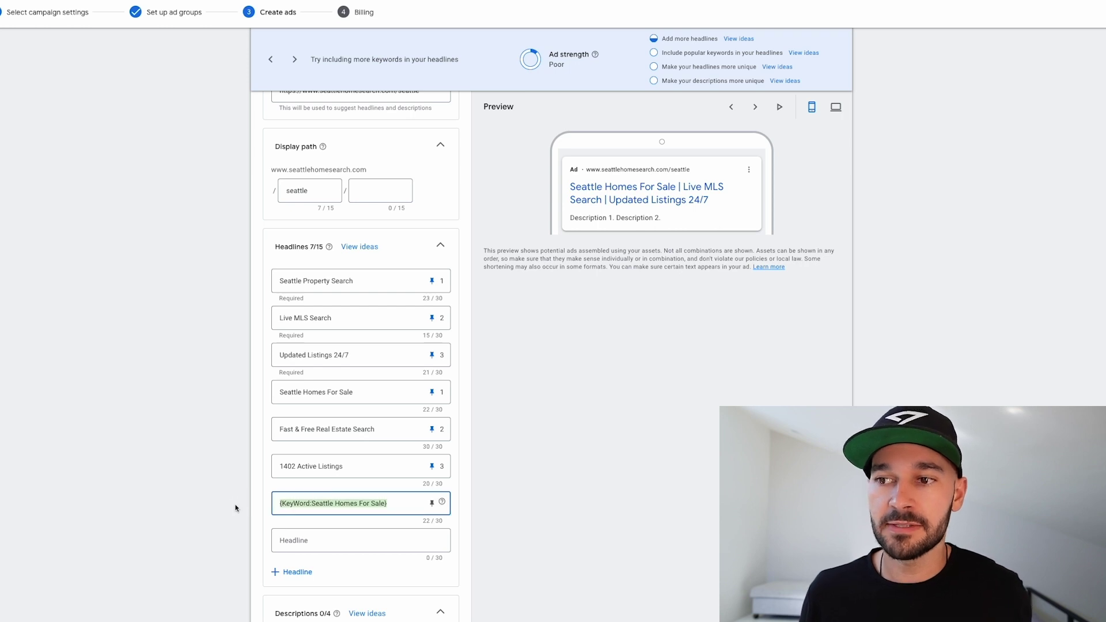
{"action": "left_click", "coordinate": [432, 503]}
{"action": "left_click", "coordinate": [476, 343]}
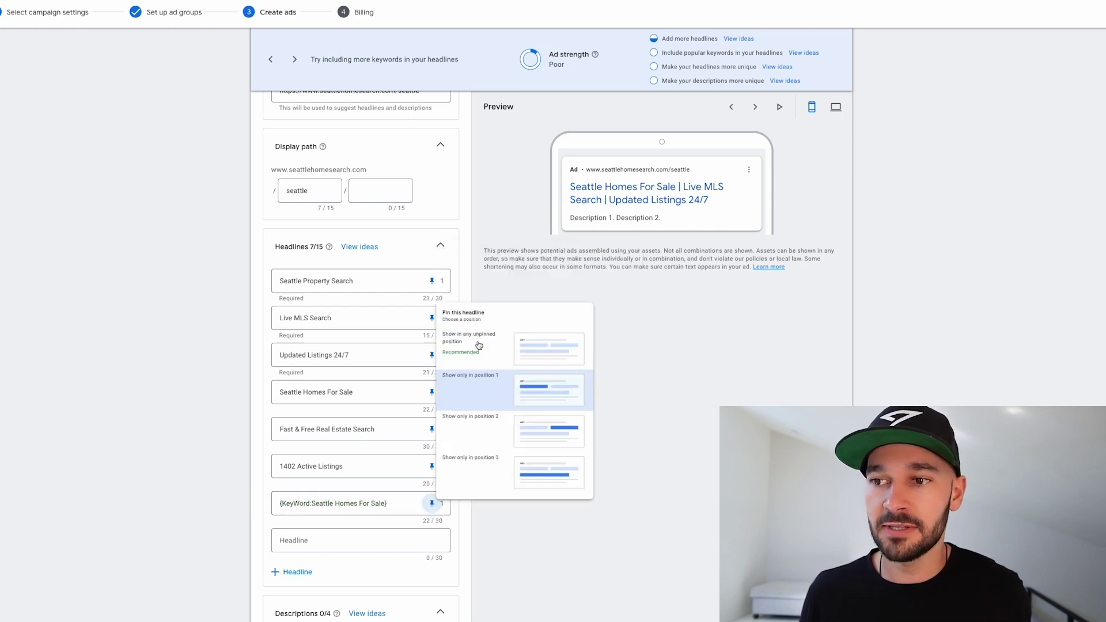
{"action": "left_click_drag", "start_coordinate": [403, 503], "coordinate": [238, 501]}
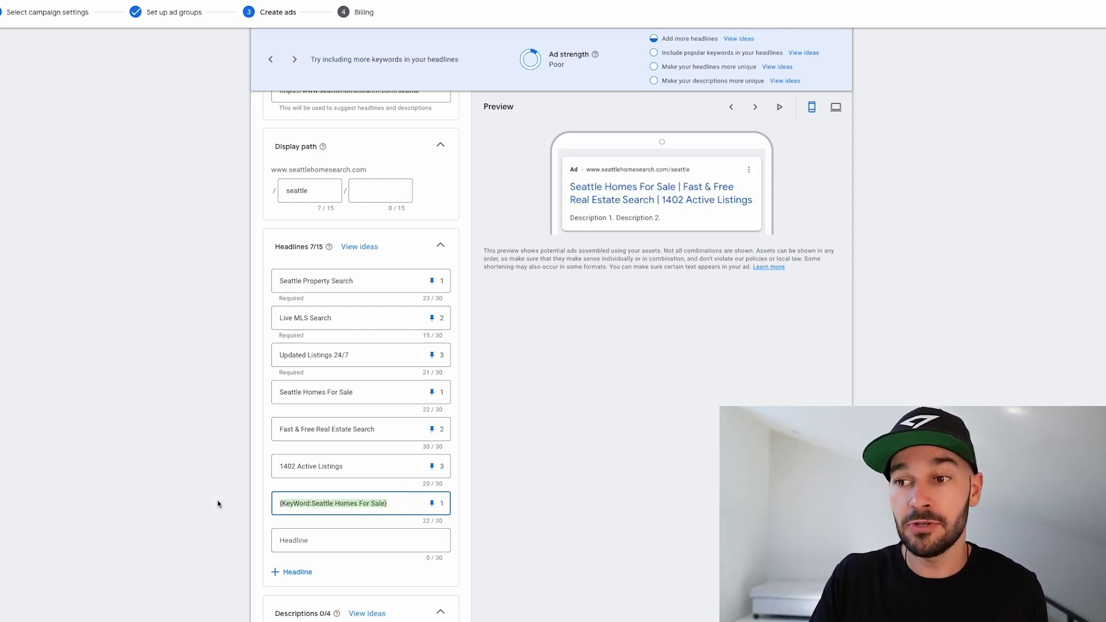
{"action": "left_click", "coordinate": [335, 502]}
{"action": "left_click", "coordinate": [238, 471]}
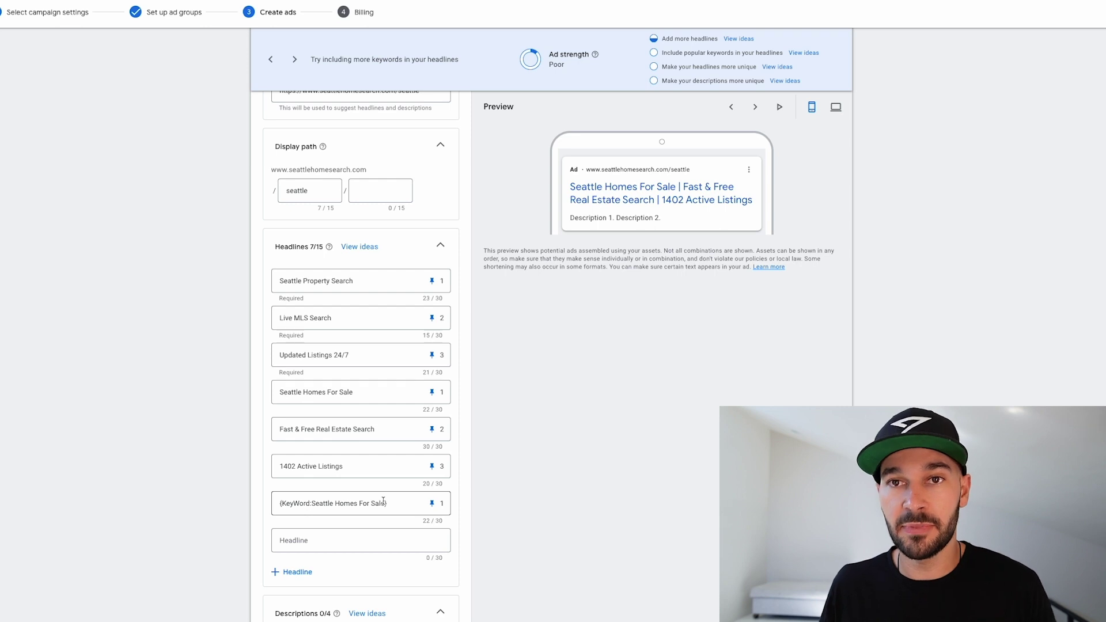
{"action": "left_click_drag", "start_coordinate": [383, 501], "coordinate": [252, 509]}
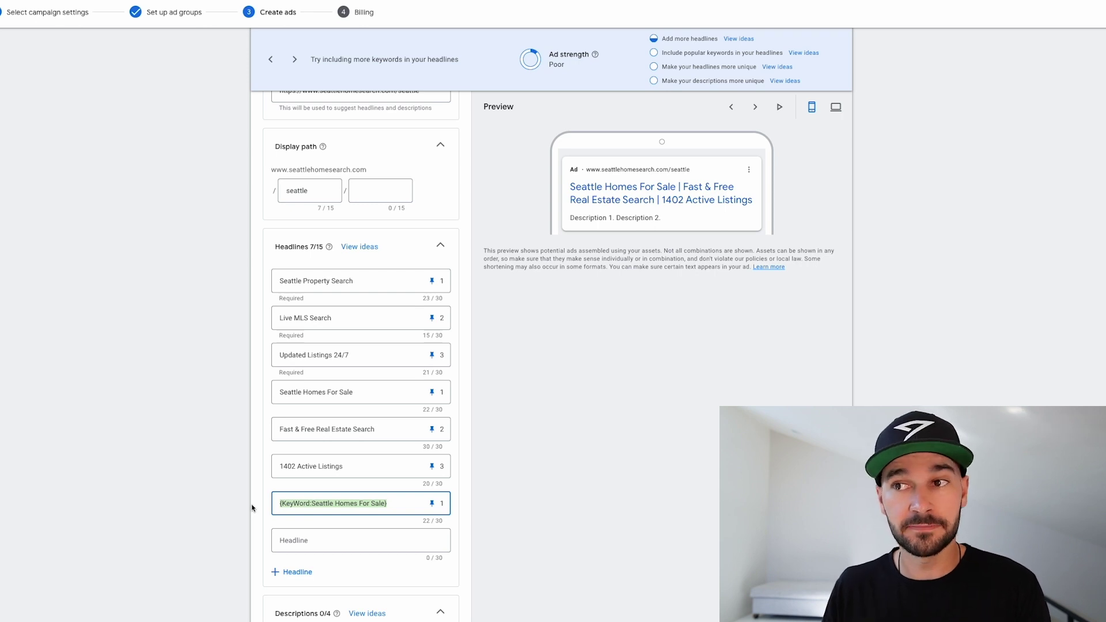
{"action": "left_click", "coordinate": [343, 392]}
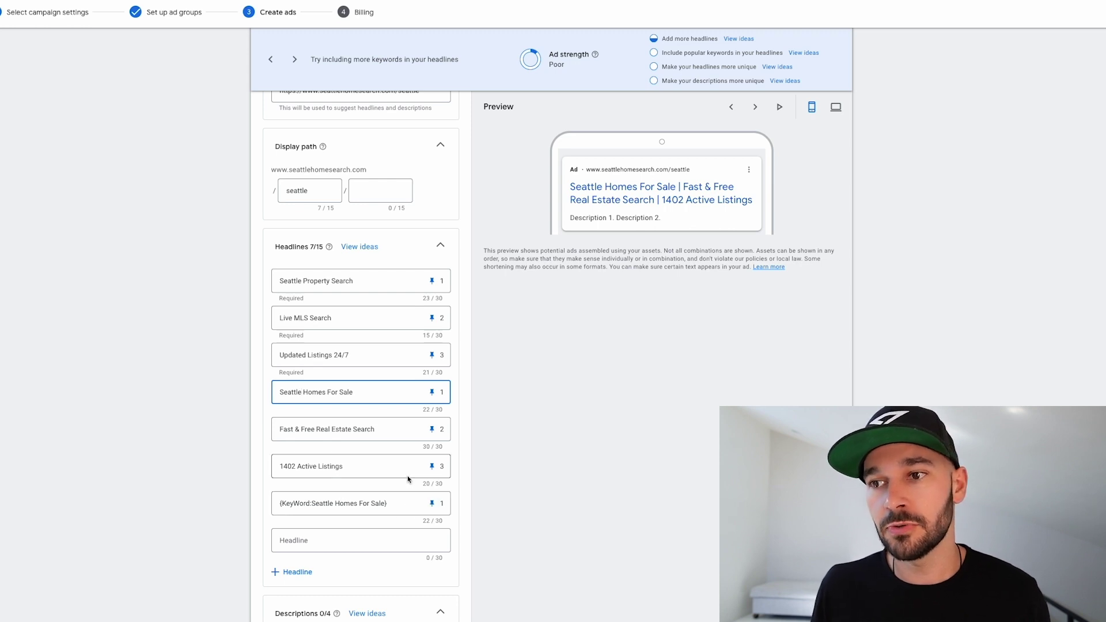
- Fill the first description with the template's "Live MLS® feed updated every 5 minutes with automatic new listing notifications." and add two more description fields
{"action": "scroll", "coordinate": [432, 425], "scroll_direction": "down", "scroll_amount": 2}
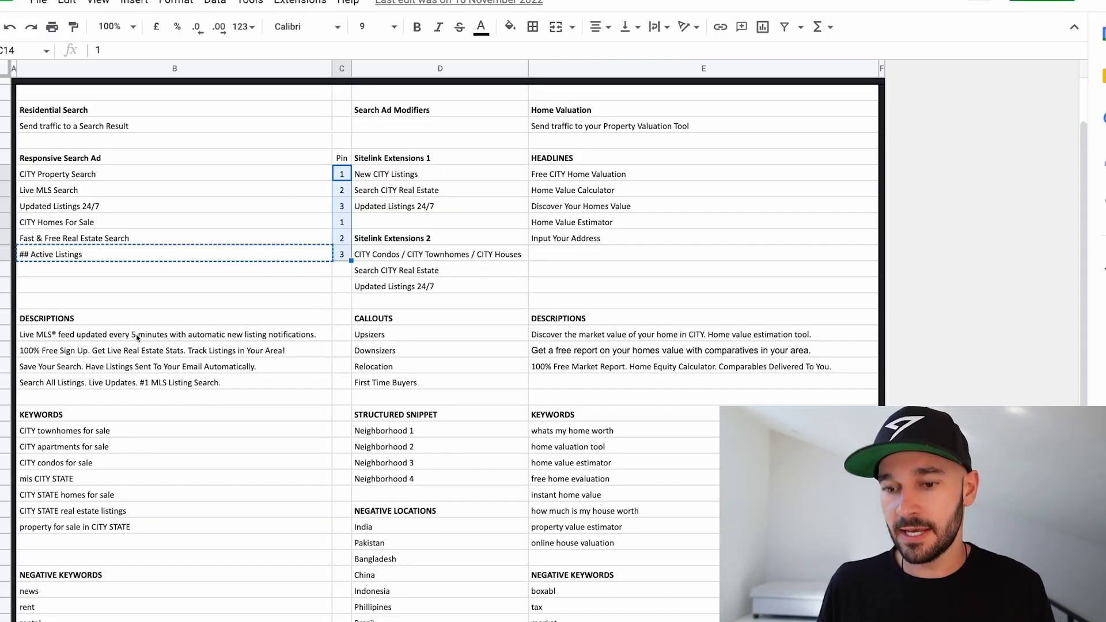
{"action": "left_click", "coordinate": [137, 338]}
{"action": "key", "text": "ctrl+c"}
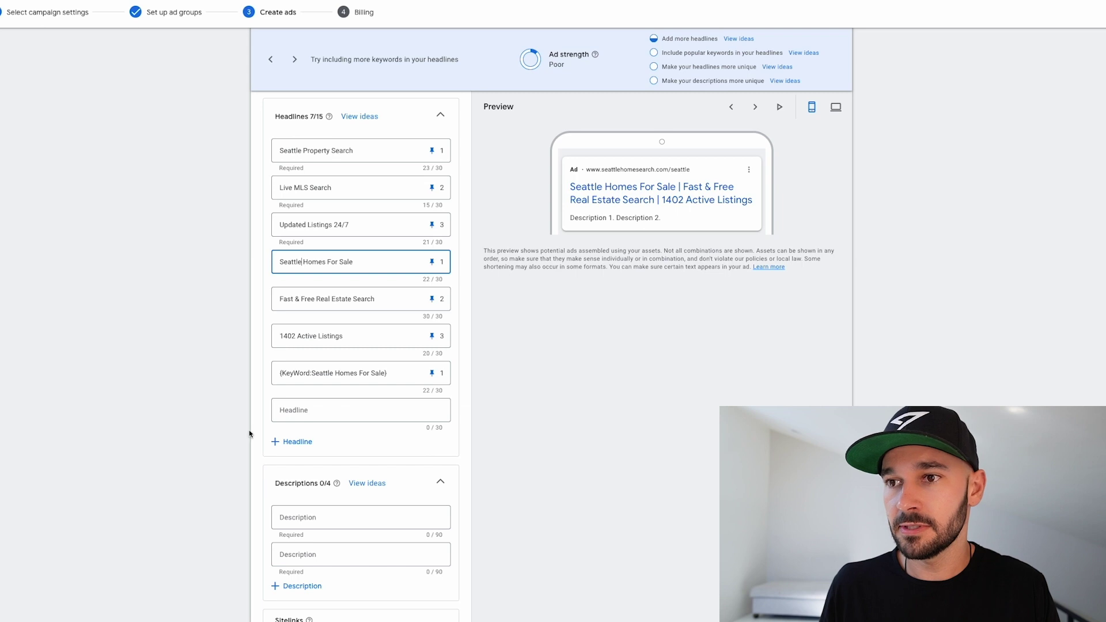
{"action": "left_click", "coordinate": [300, 516]}
{"action": "key", "text": "ctrl+v"}
{"action": "scroll", "coordinate": [288, 491], "scroll_direction": "down", "scroll_amount": 2}
{"action": "left_click", "coordinate": [295, 443]}
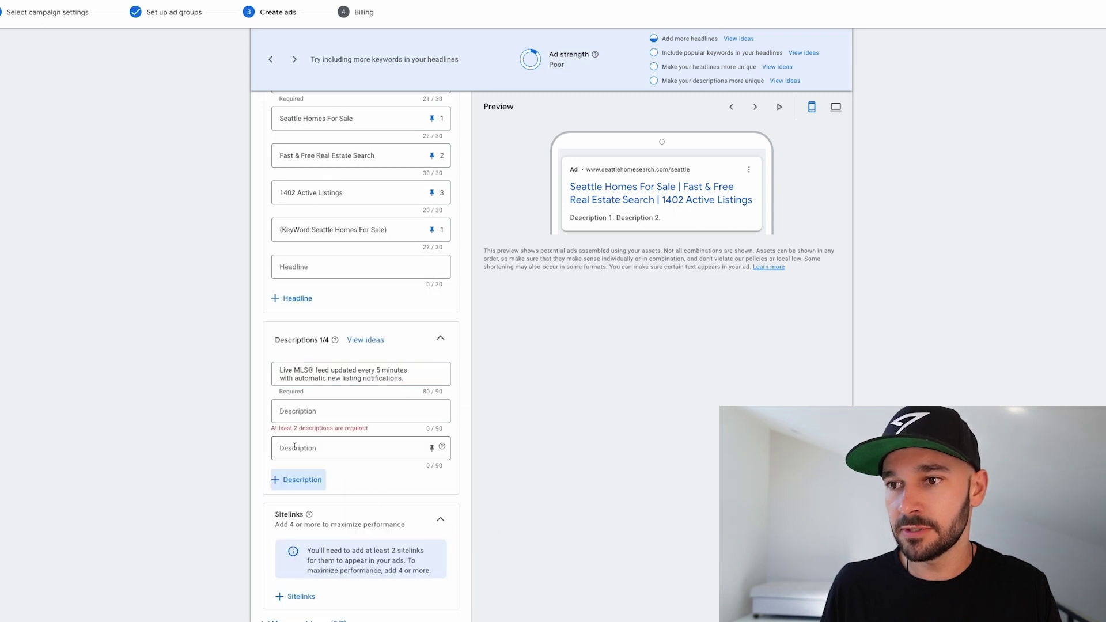
{"action": "left_click", "coordinate": [296, 476]}
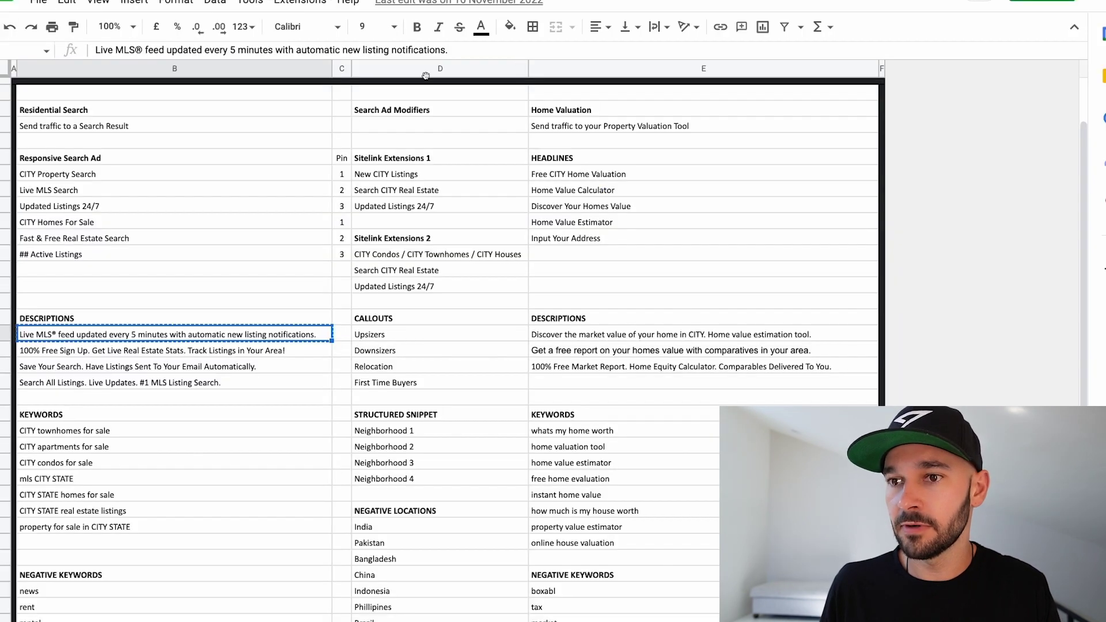
- Copy "100% Free Sign Up. Get Live Real Estate Stats. Track Listings in Your Area!" from the template spreadsheet into the second description
{"action": "key", "text": "Down"}
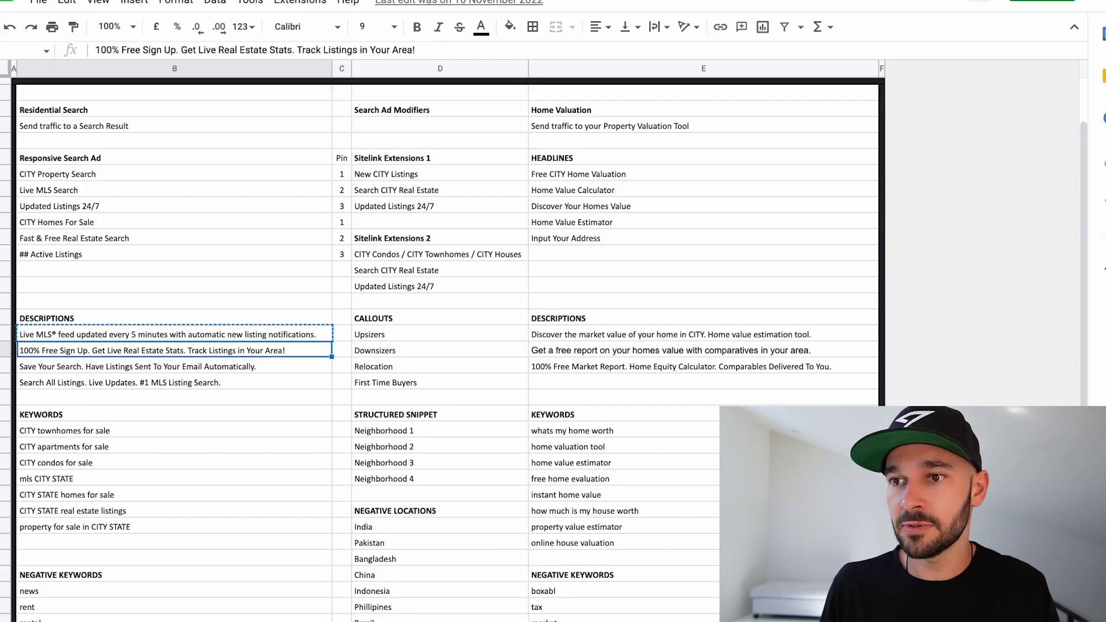
{"action": "key", "text": "ctrl+c"}
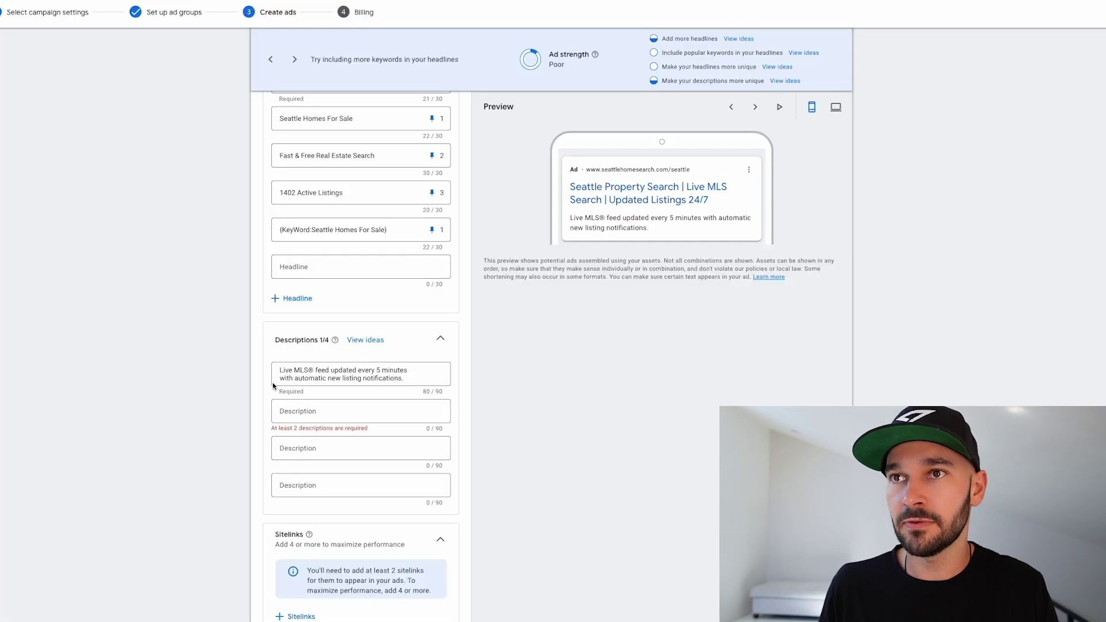
{"action": "key", "text": "ctrl+v"}
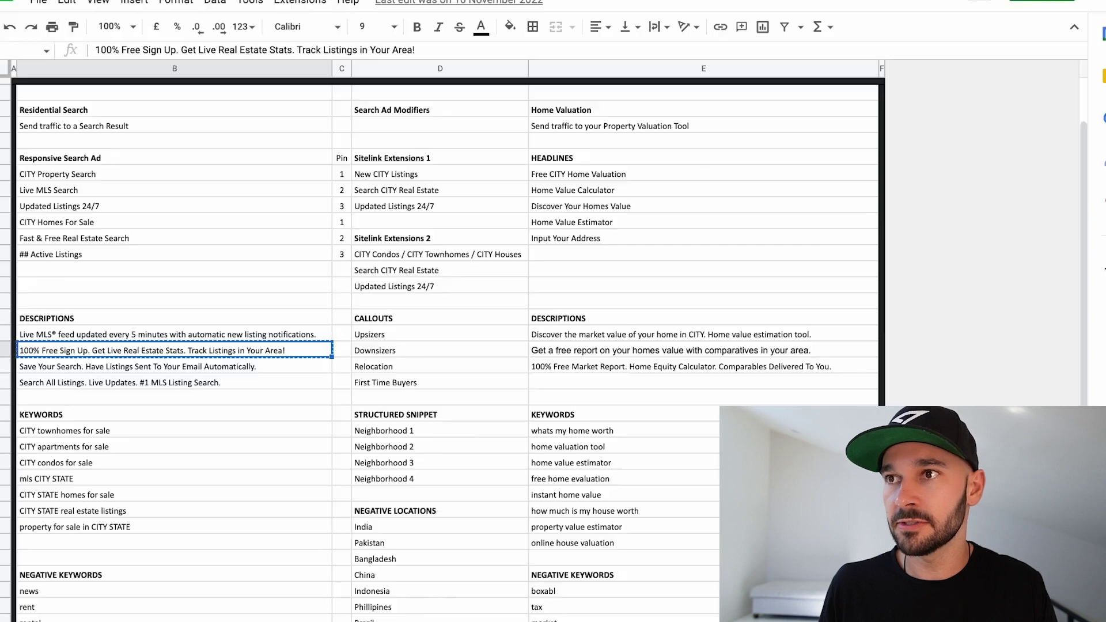
- Copy "Save Your Search. Have Listings Sent To Your Email Automatically." from the template spreadsheet into the third description
{"action": "key", "text": "Down"}
{"action": "key", "text": "ctrl+c"}
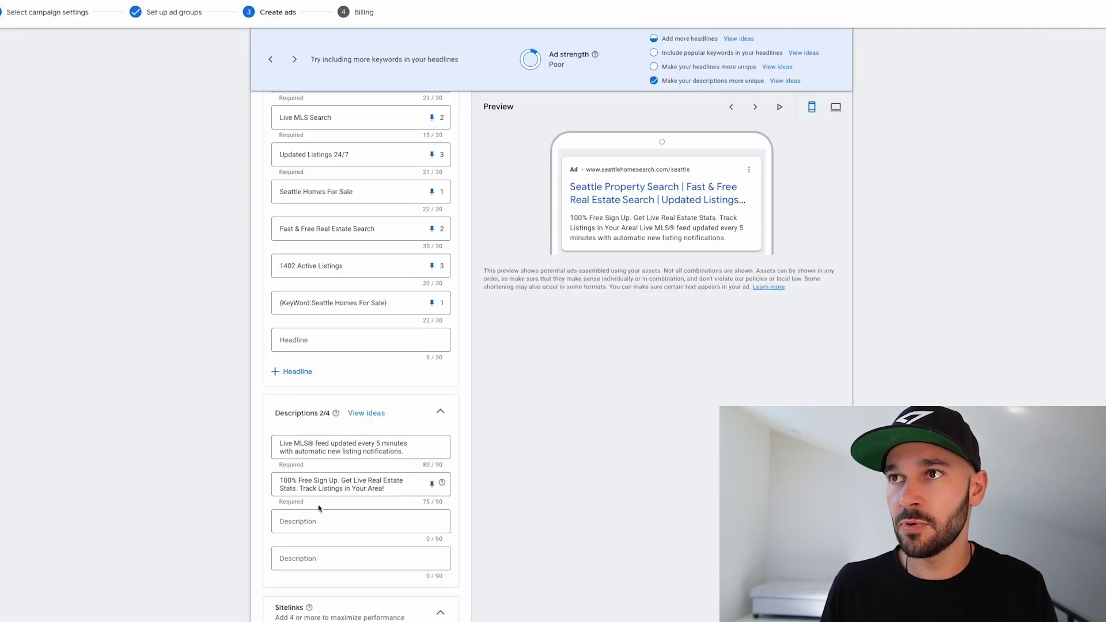
{"action": "left_click", "coordinate": [318, 513]}
{"action": "key", "text": "ctrl+v"}
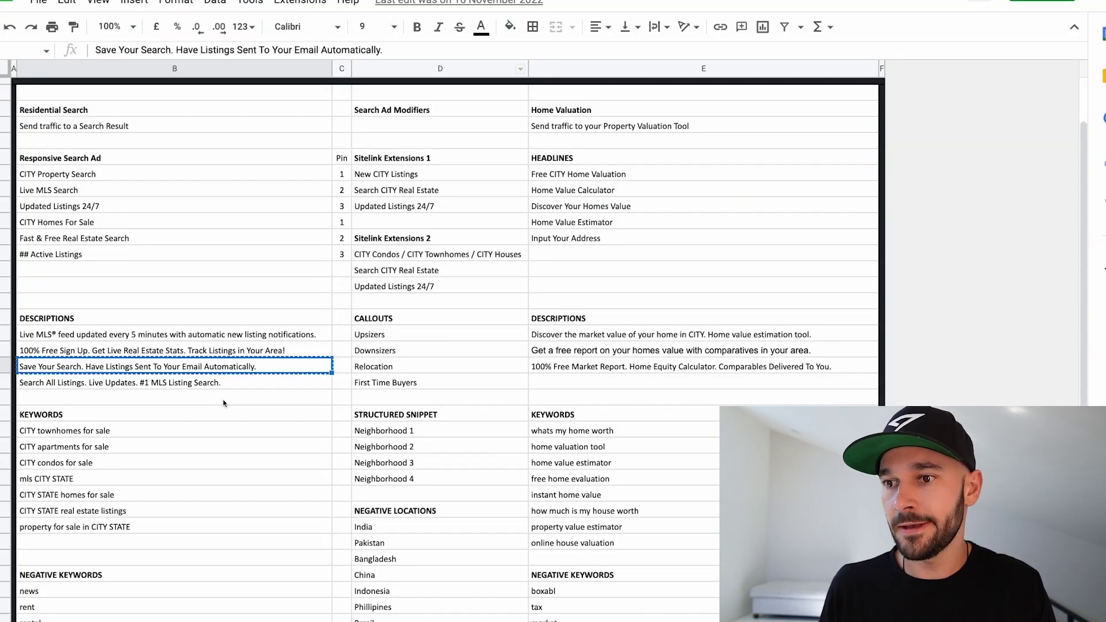
- Copy "Search All Listings. Live Updates. #1 MLS Listing Search." from the template spreadsheet into the fourth description
{"action": "key", "text": "Down"}
{"action": "key", "text": "ctrl+c"}
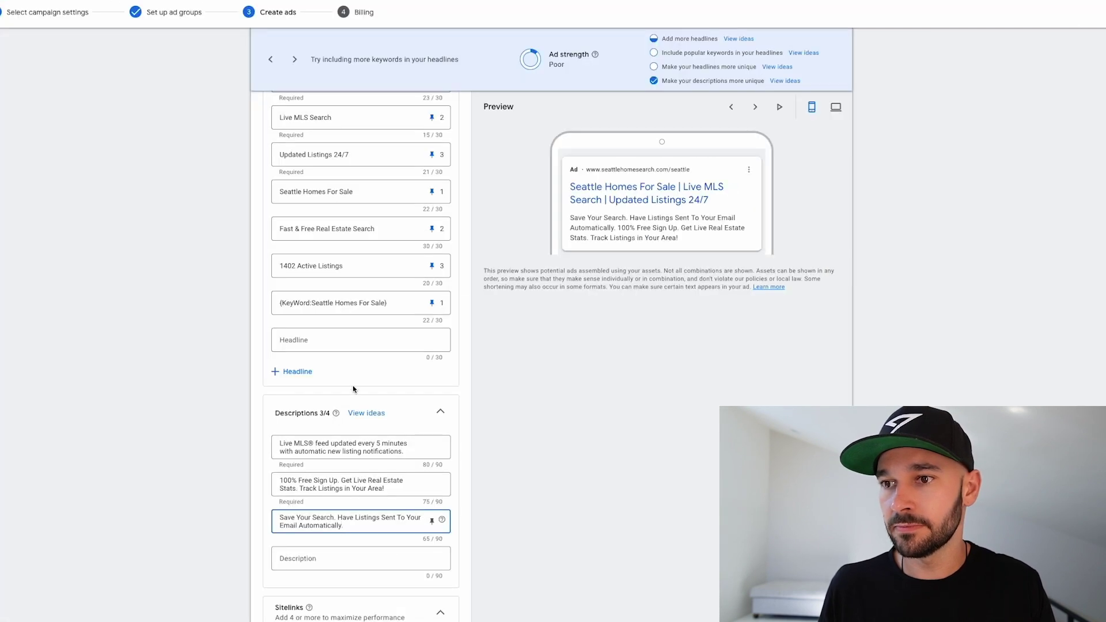
{"action": "left_click", "coordinate": [345, 558]}
{"action": "key", "text": "ctrl+v"}
- Review the ad fields and step through the previews to examine how the pinned headlines and descriptions combine
{"action": "scroll", "coordinate": [507, 389], "scroll_direction": "up", "scroll_amount": 6}
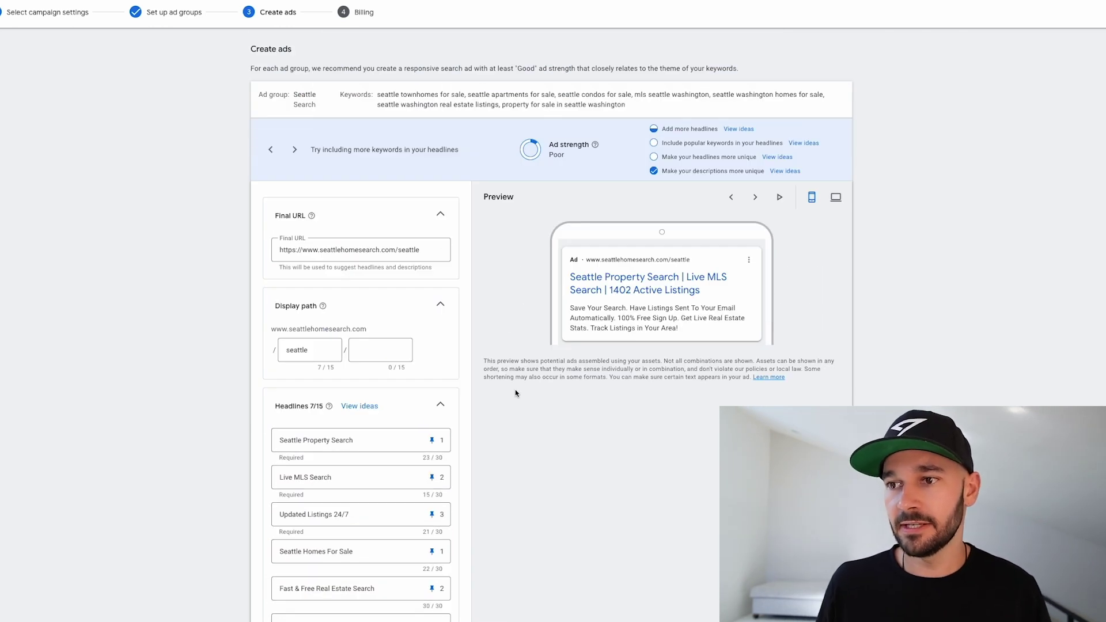
{"action": "scroll", "coordinate": [515, 393], "scroll_direction": "down", "scroll_amount": 10}
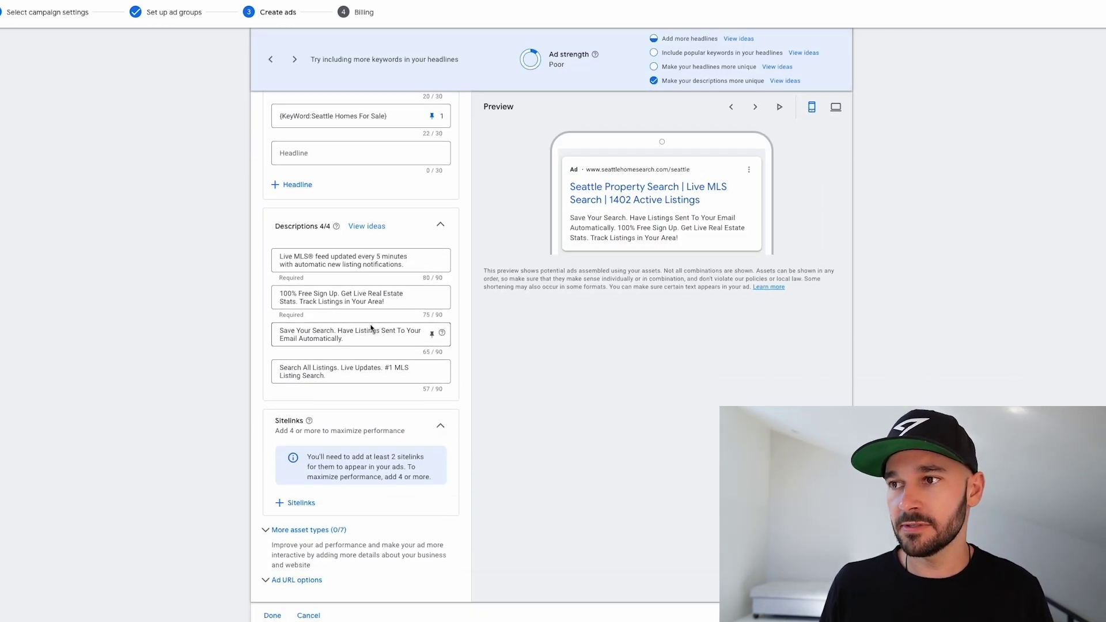
{"action": "left_click", "coordinate": [754, 107]}
{"action": "left_click", "coordinate": [755, 106]}
{"action": "left_click", "coordinate": [754, 106]}
{"action": "left_click", "coordinate": [755, 107]}
{"action": "left_click", "coordinate": [754, 107]}
{"action": "left_click", "coordinate": [754, 107]}
{"action": "left_click", "coordinate": [754, 107]}
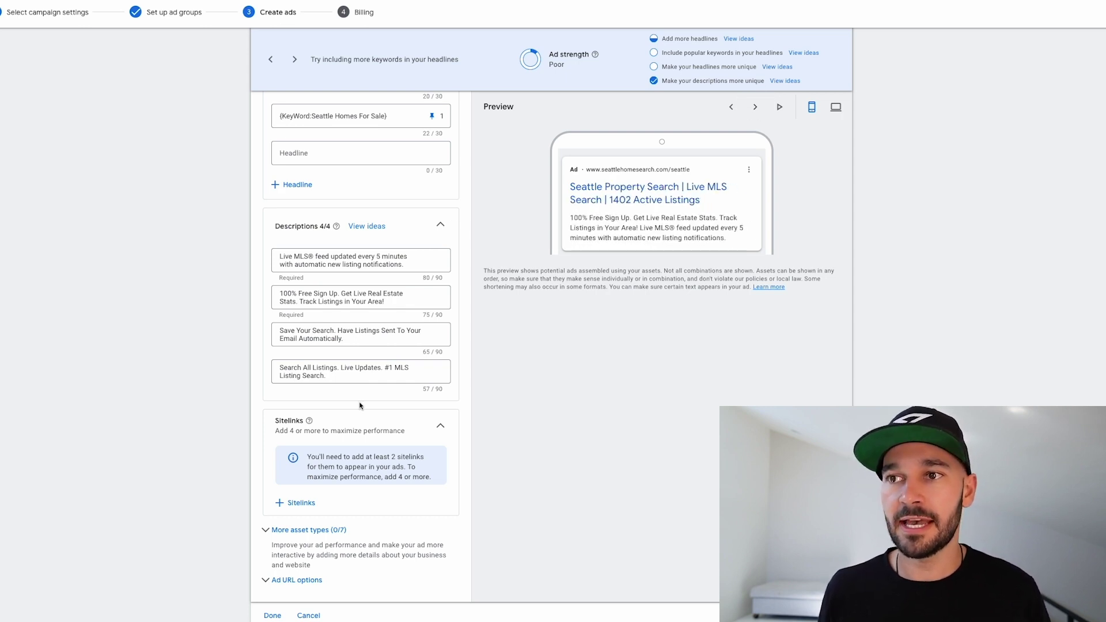
- Look through the suggested headline ideas, including call to action, promotion and trust phrases, and close them without adding any
{"action": "scroll", "coordinate": [359, 406], "scroll_direction": "down", "scroll_amount": 1}
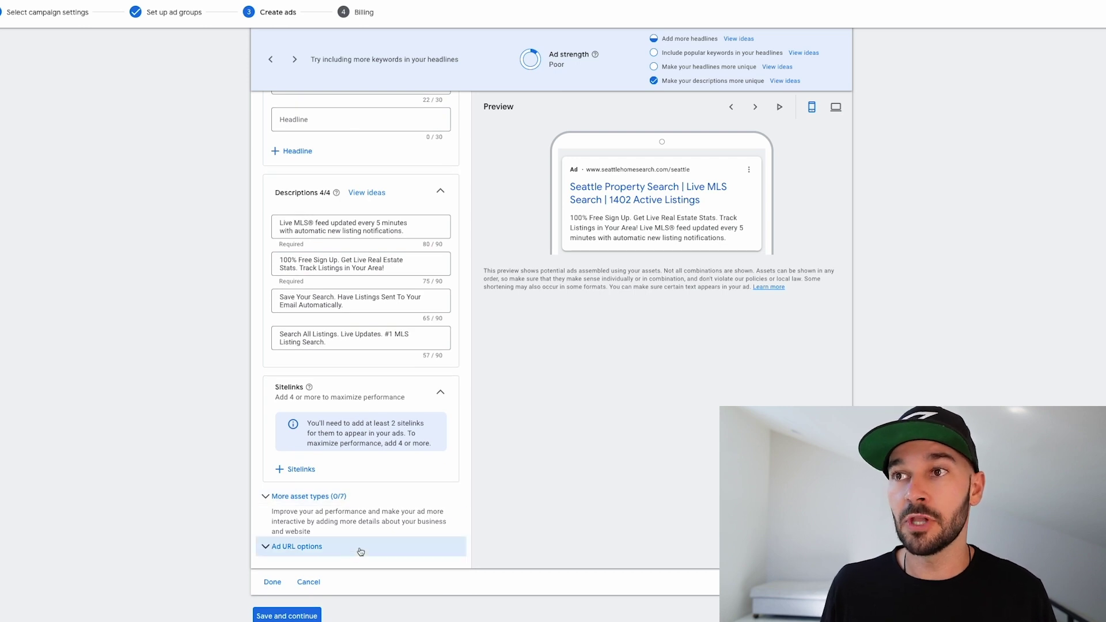
{"action": "scroll", "coordinate": [360, 553], "scroll_direction": "down", "scroll_amount": 1}
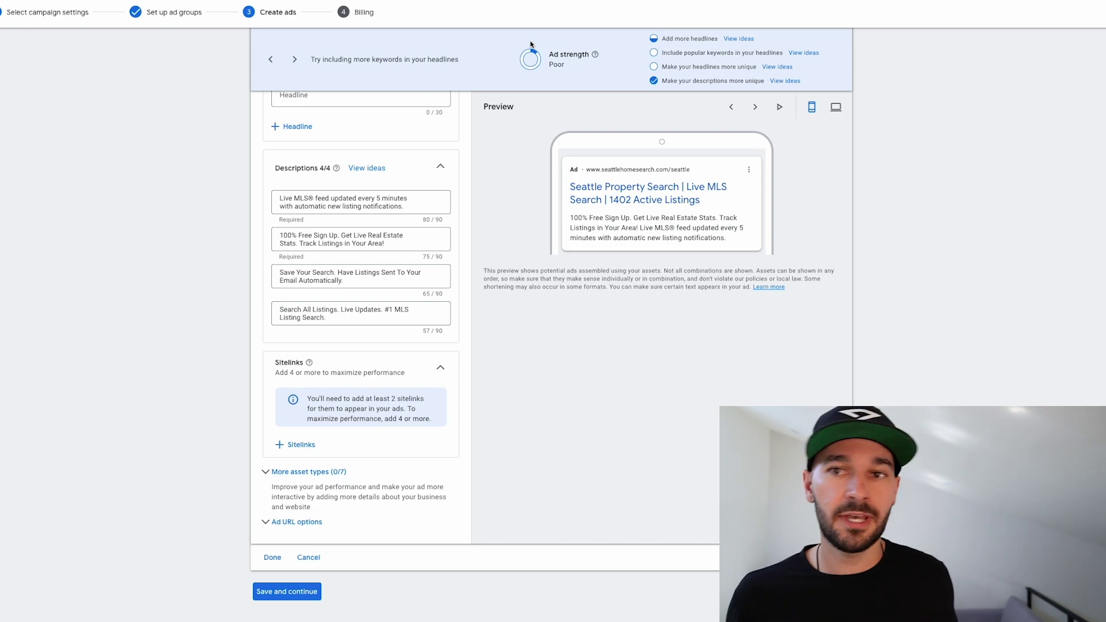
{"action": "scroll", "coordinate": [254, 209], "scroll_direction": "up", "scroll_amount": 4}
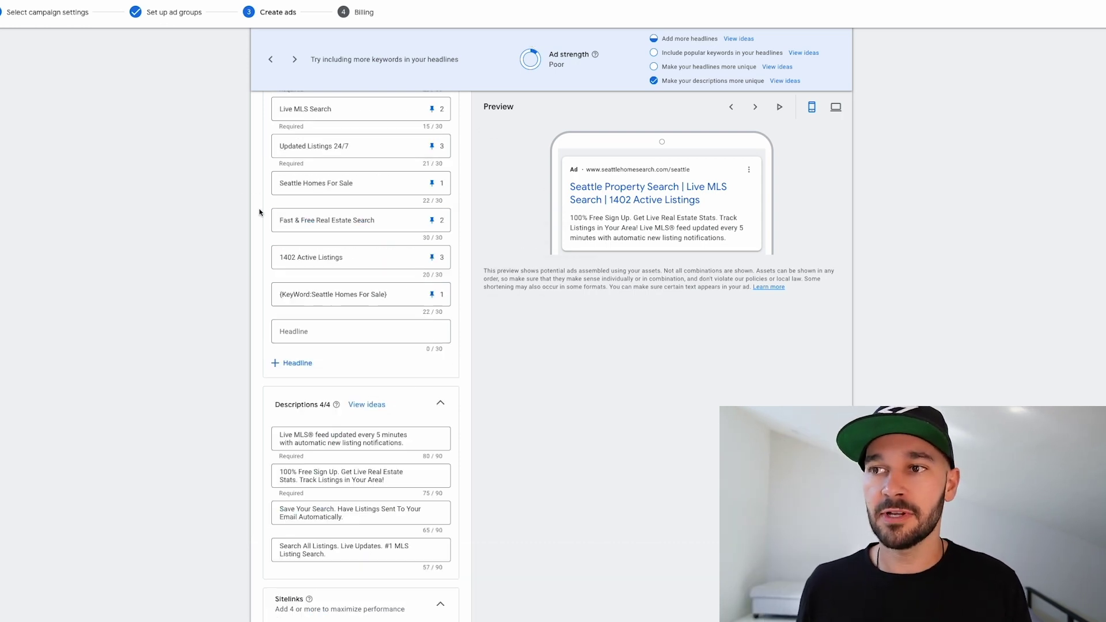
{"action": "left_click", "coordinate": [330, 338]}
{"action": "scroll", "coordinate": [328, 311], "scroll_direction": "up", "scroll_amount": 4}
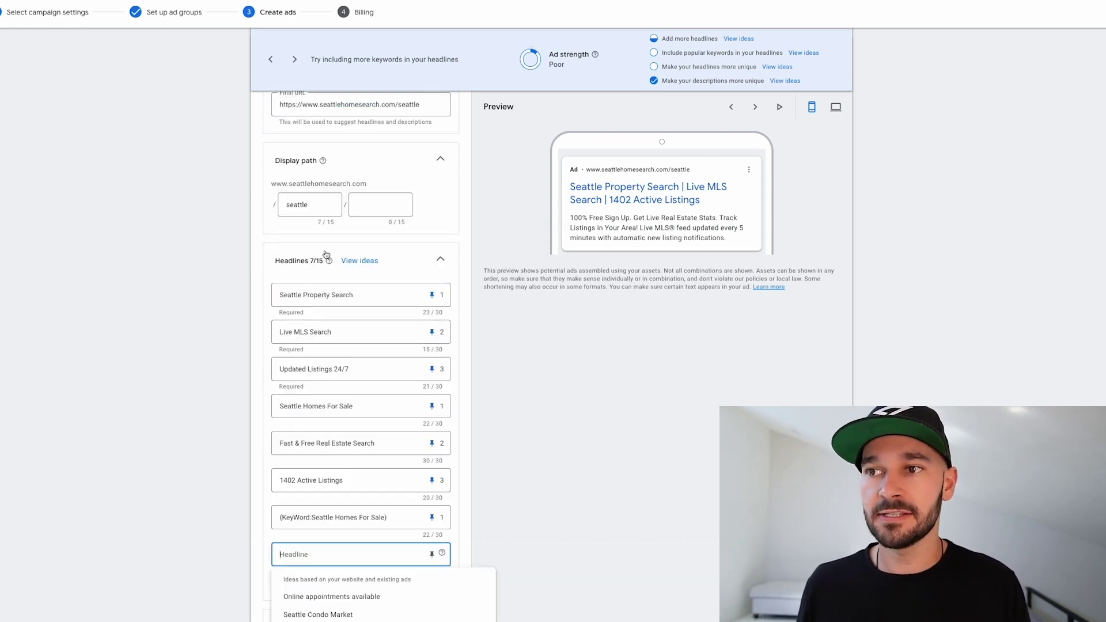
{"action": "left_click", "coordinate": [352, 261]}
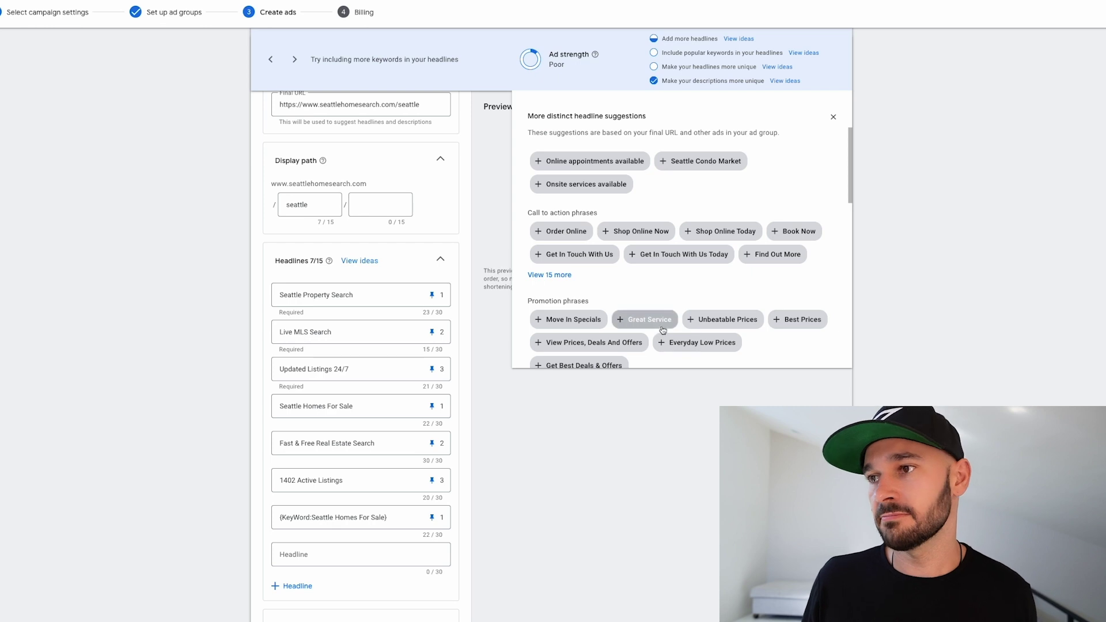
{"action": "scroll", "coordinate": [626, 213], "scroll_direction": "down", "scroll_amount": 3}
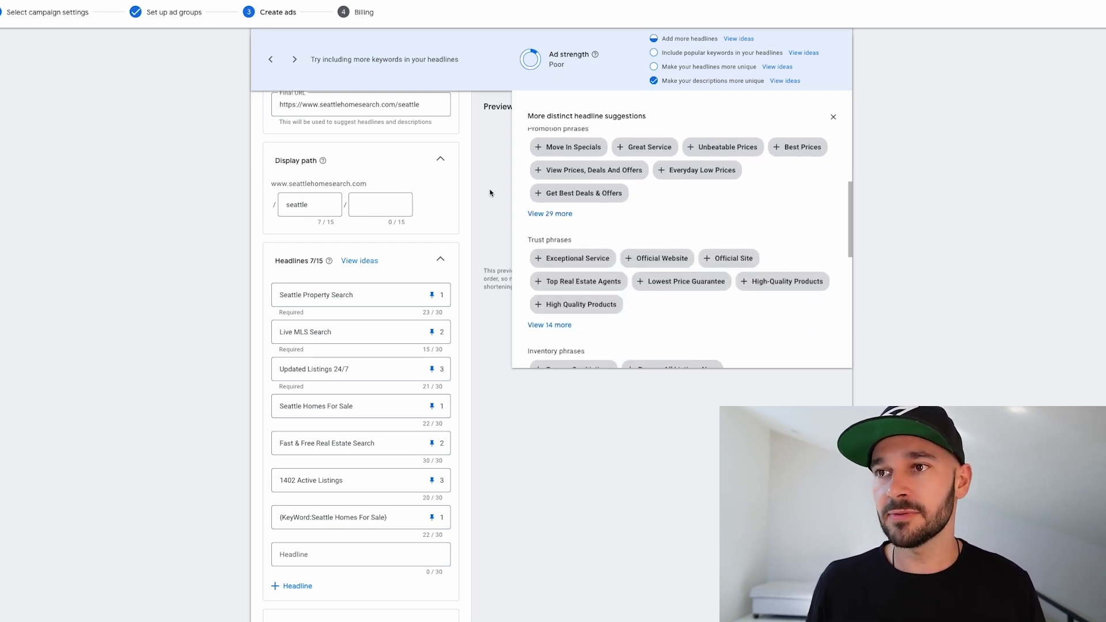
{"action": "left_click", "coordinate": [833, 117]}
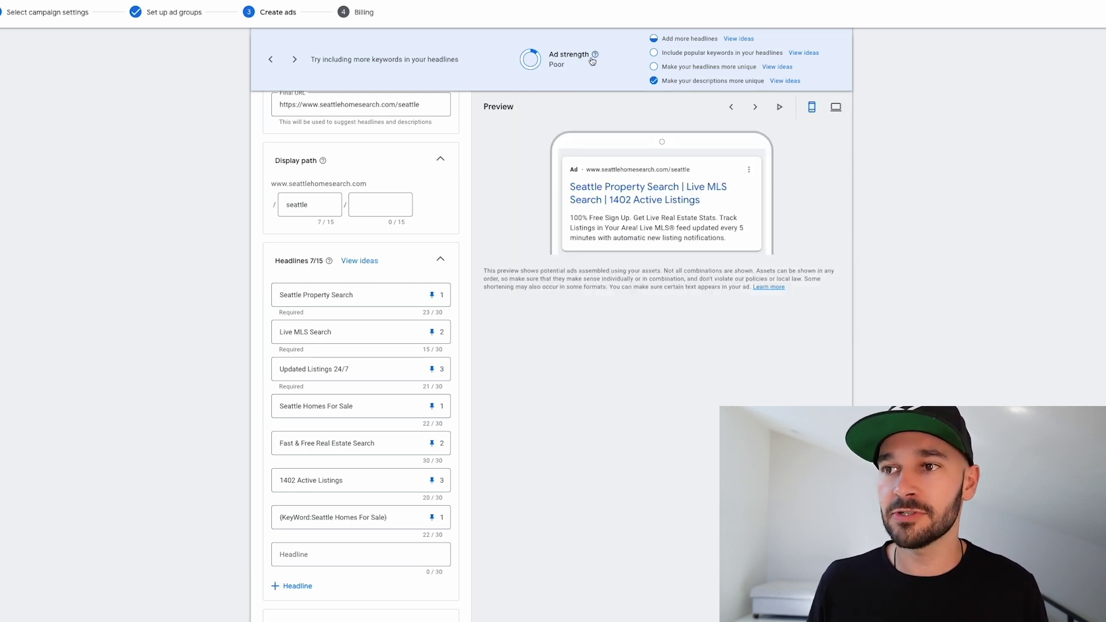
- Open the form for adding campaign-level sitelinks and step through its mobile, desktop and YouTube mobile previews
{"action": "scroll", "coordinate": [517, 151], "scroll_direction": "down", "scroll_amount": 8}
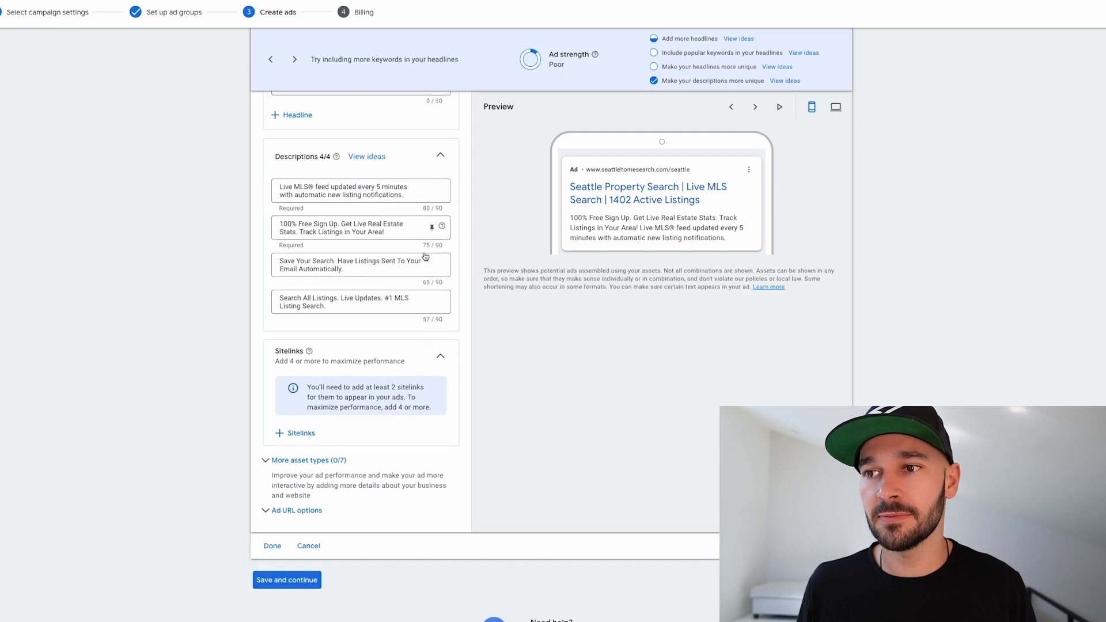
{"action": "left_click", "coordinate": [295, 427]}
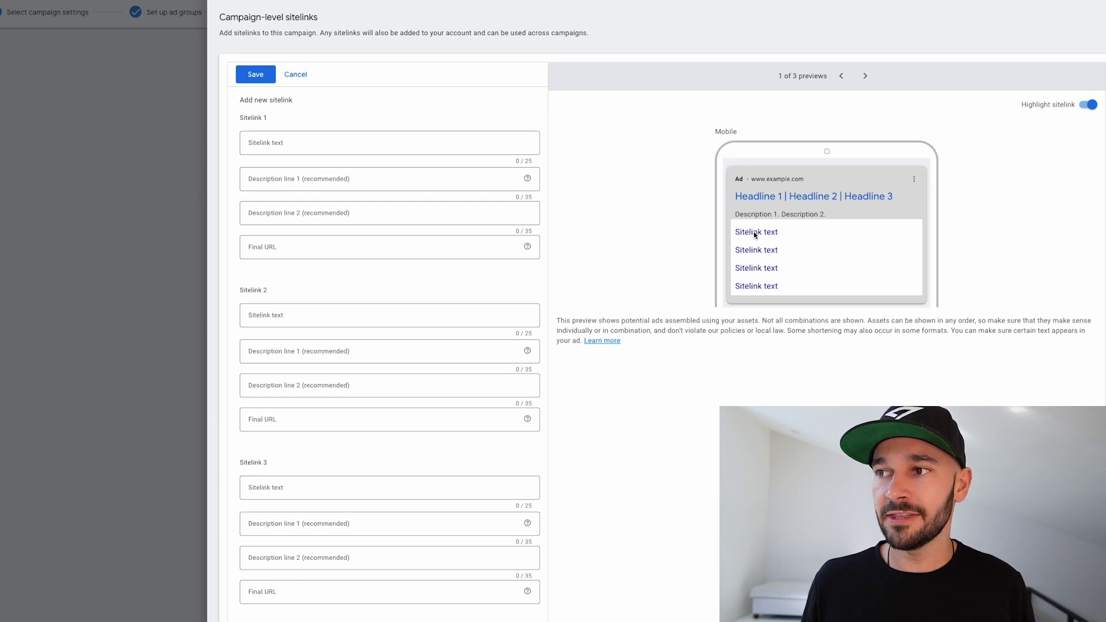
{"action": "left_click", "coordinate": [865, 75]}
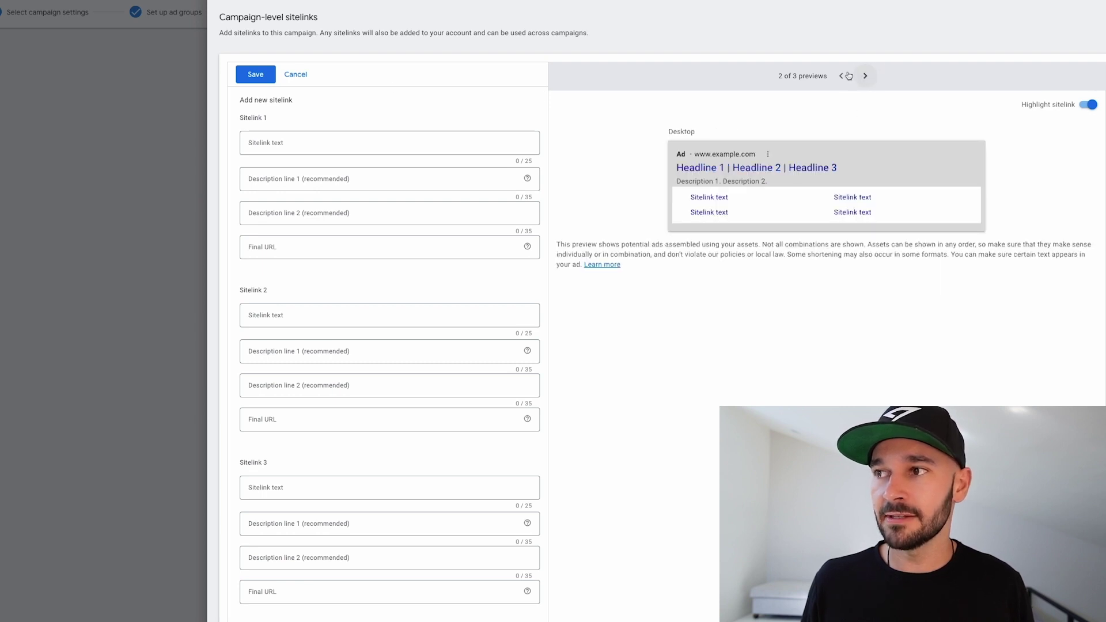
{"action": "left_click", "coordinate": [864, 75]}
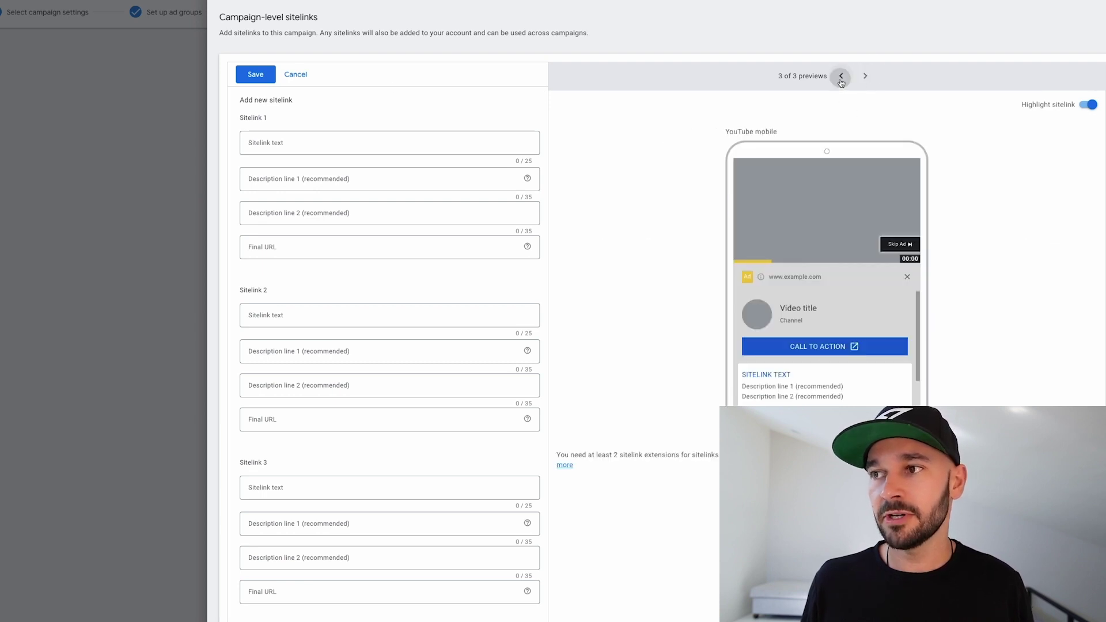
- Step back through the sitelink previews and examine both sets of sitelink extension texts in the template spreadsheet
{"action": "left_click", "coordinate": [840, 77]}
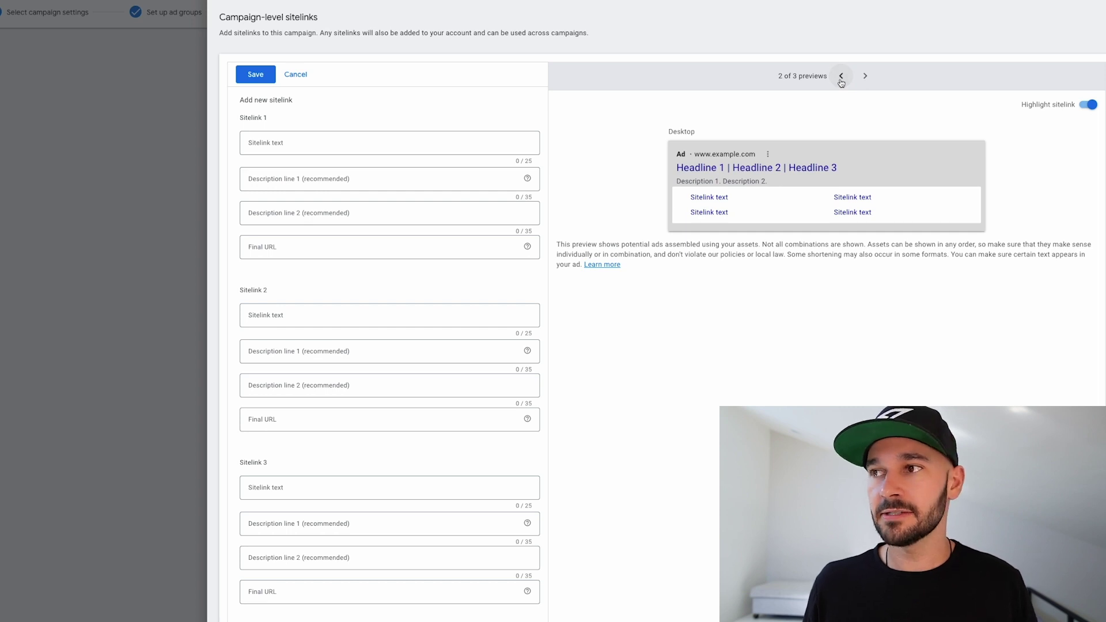
{"action": "left_click", "coordinate": [840, 76]}
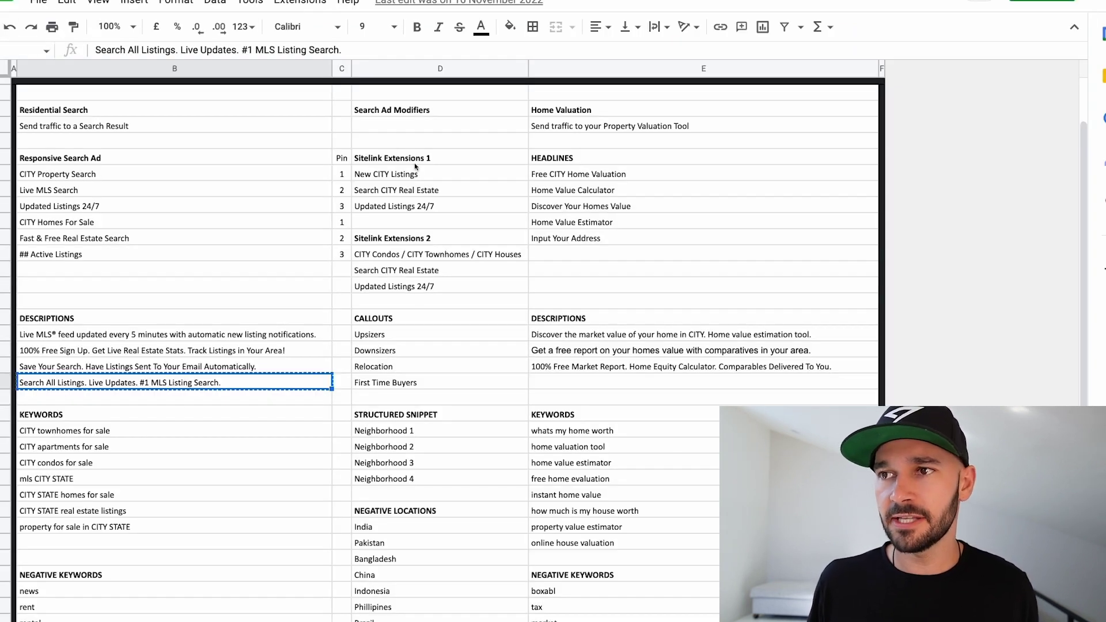
{"action": "left_click_drag", "start_coordinate": [416, 159], "coordinate": [407, 286]}
{"action": "left_click", "coordinate": [395, 254]}
{"action": "double_click", "coordinate": [395, 254]}
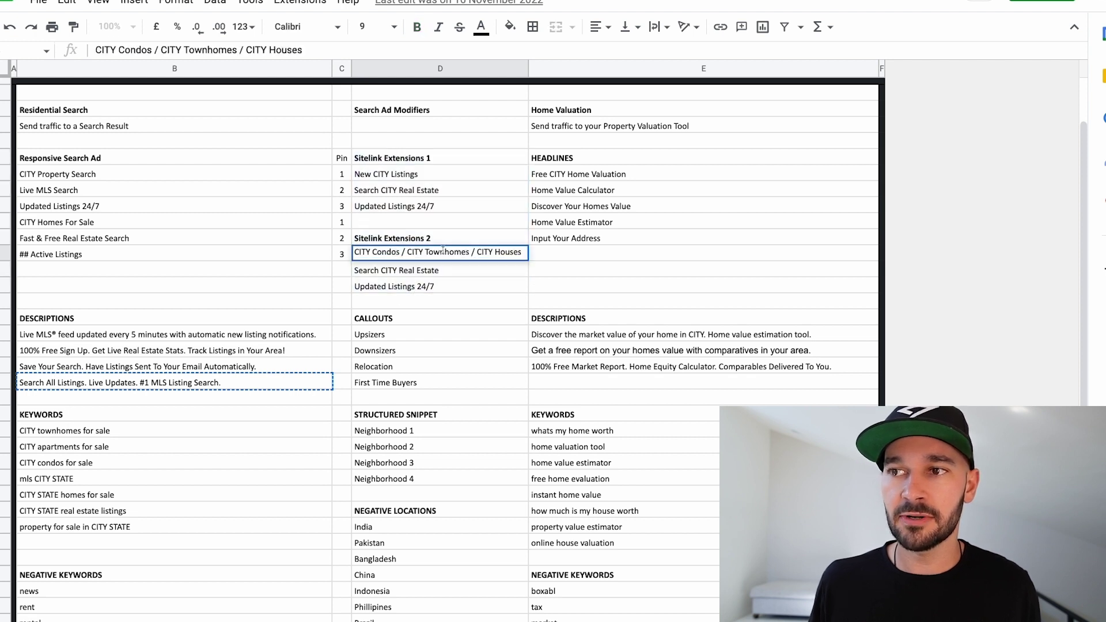
{"action": "left_click", "coordinate": [503, 267]}
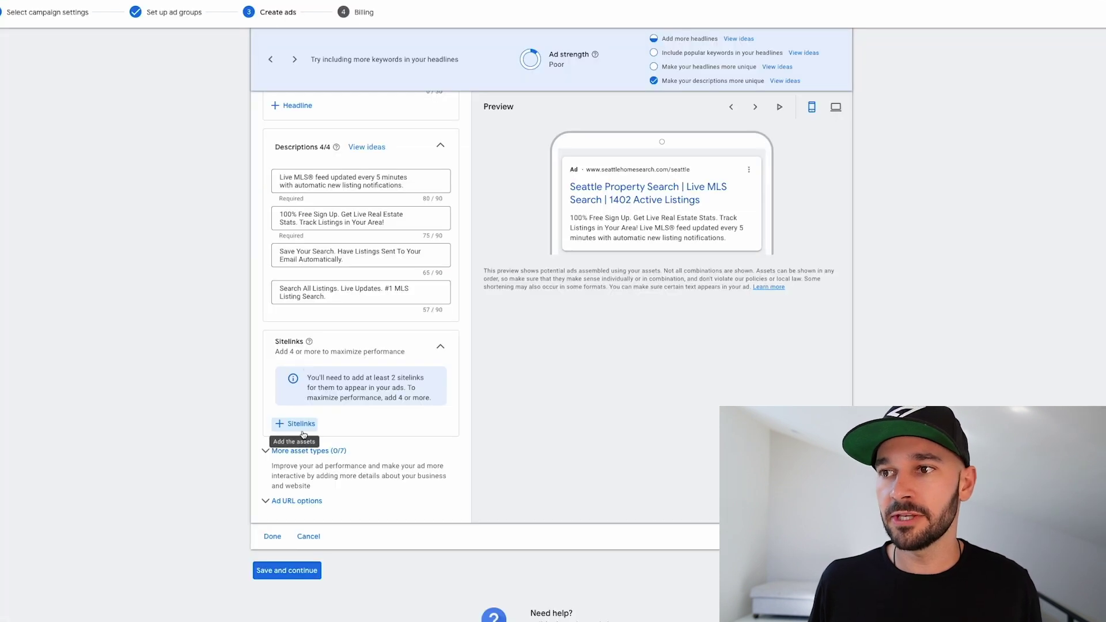
- Reopen the campaign-level sitelinks form to examine its text, description and final URL fields, and leave it without adding any
{"action": "left_click", "coordinate": [296, 423]}
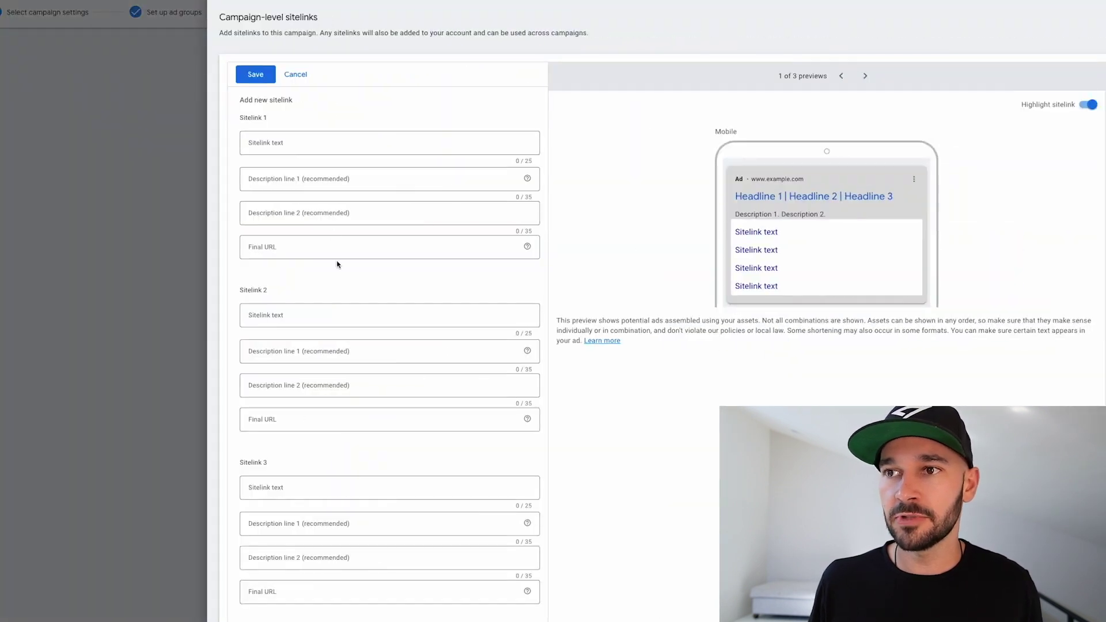
{"action": "left_click", "coordinate": [312, 178]}
{"action": "key", "text": "Tab"}
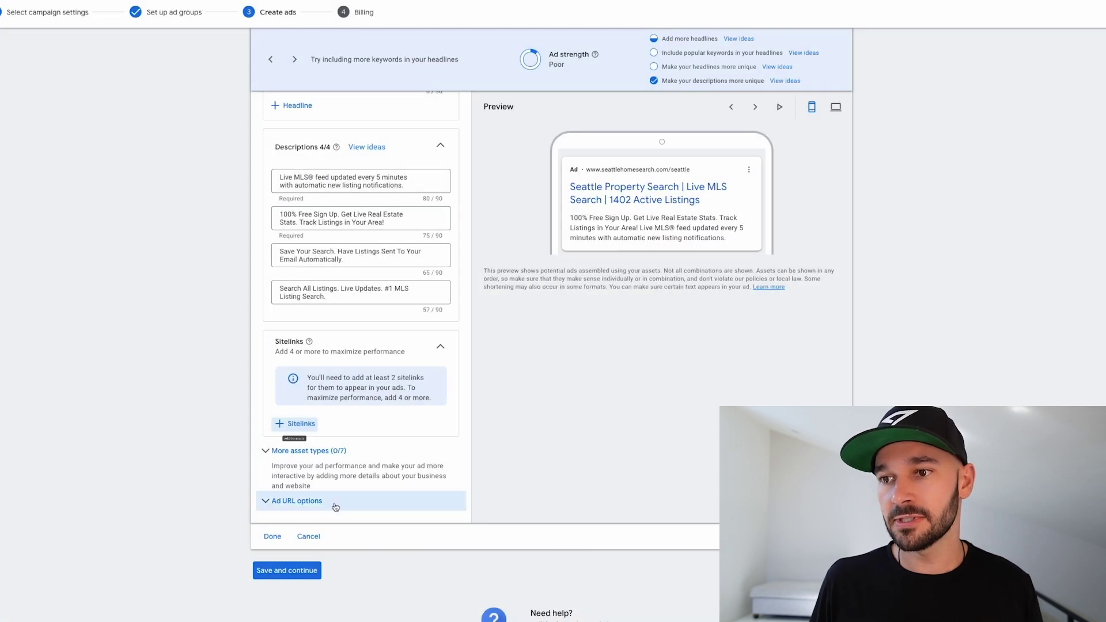
- Expand the additional asset types, including Locations and Structured snippets, and review the callout and structured snippet entries in the template spreadsheet
{"action": "left_click", "coordinate": [319, 453]}
{"action": "scroll", "coordinate": [321, 456], "scroll_direction": "down", "scroll_amount": 5}
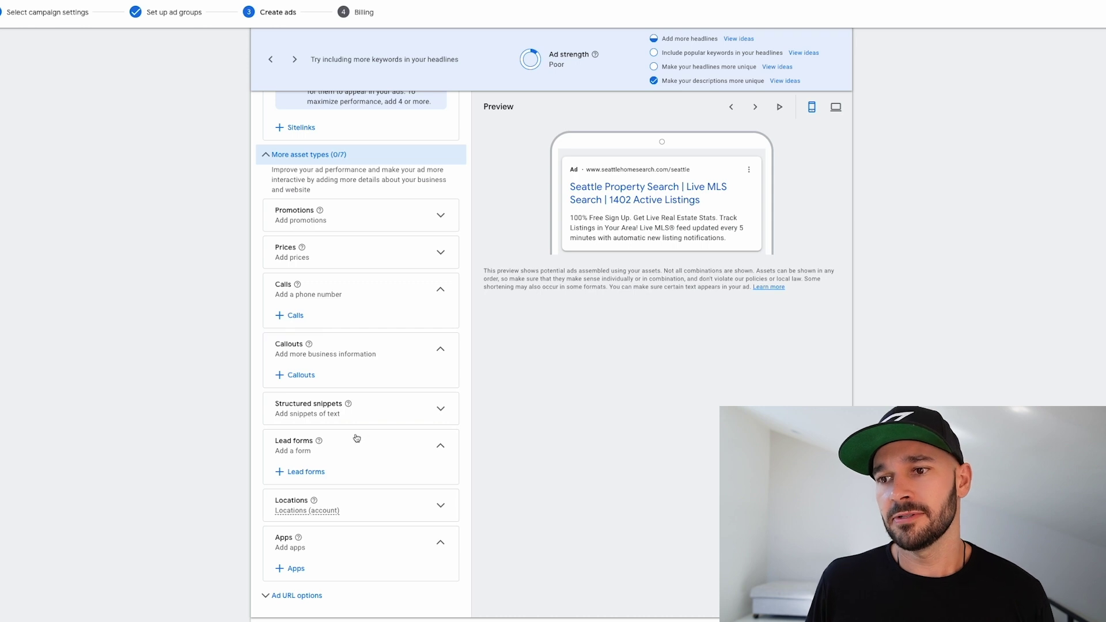
{"action": "left_click", "coordinate": [393, 502]}
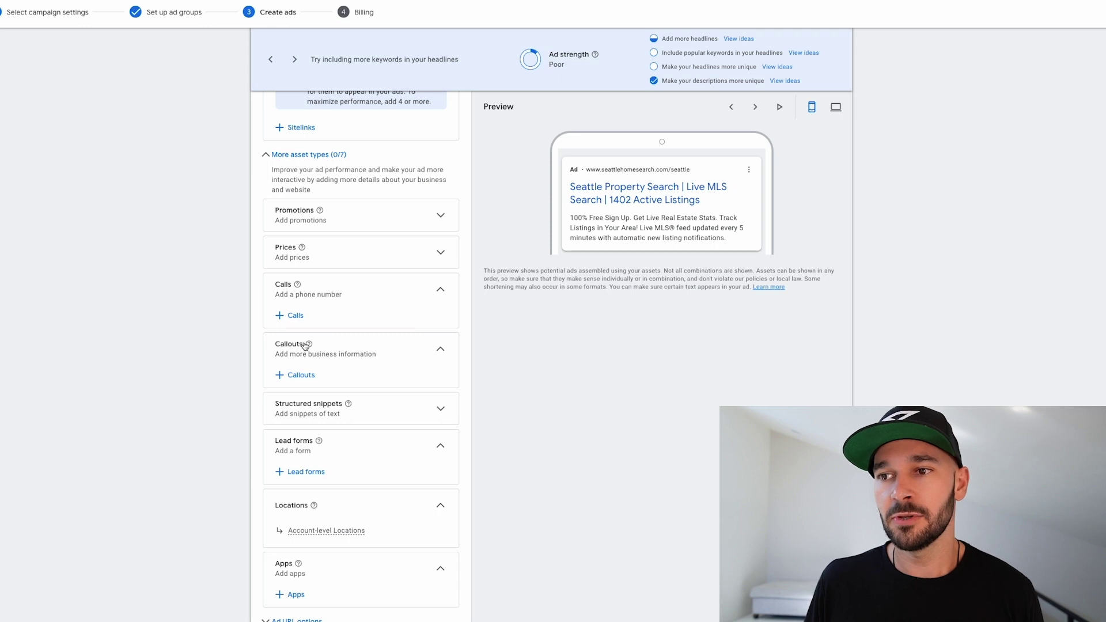
{"action": "left_click", "coordinate": [430, 410]}
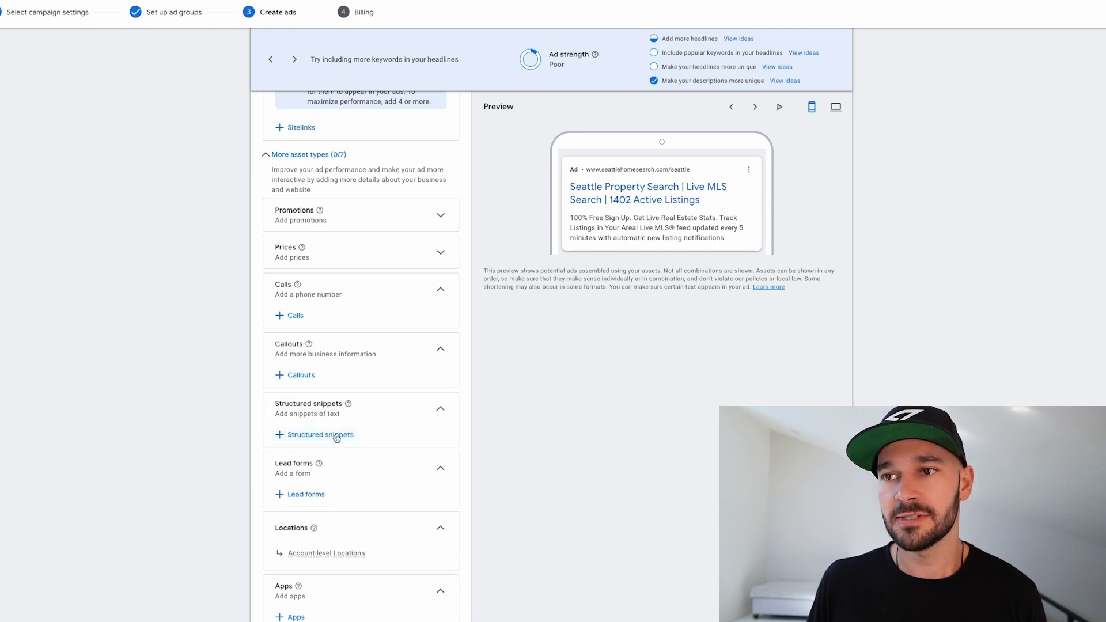
{"action": "scroll", "coordinate": [334, 436], "scroll_direction": "down", "scroll_amount": 3}
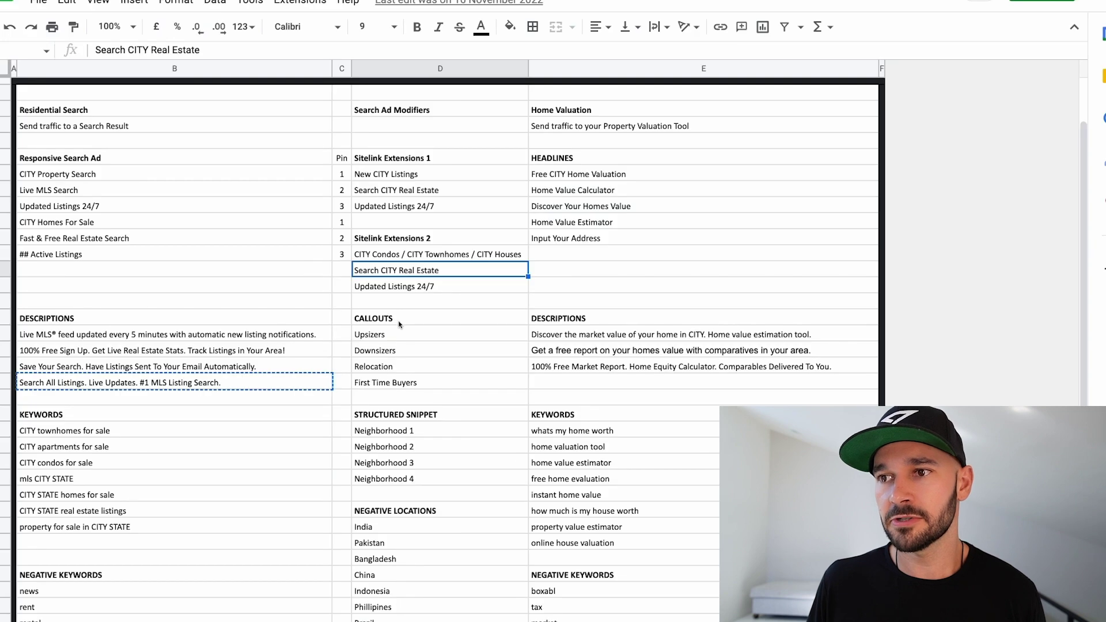
{"action": "left_click_drag", "start_coordinate": [399, 320], "coordinate": [397, 484]}
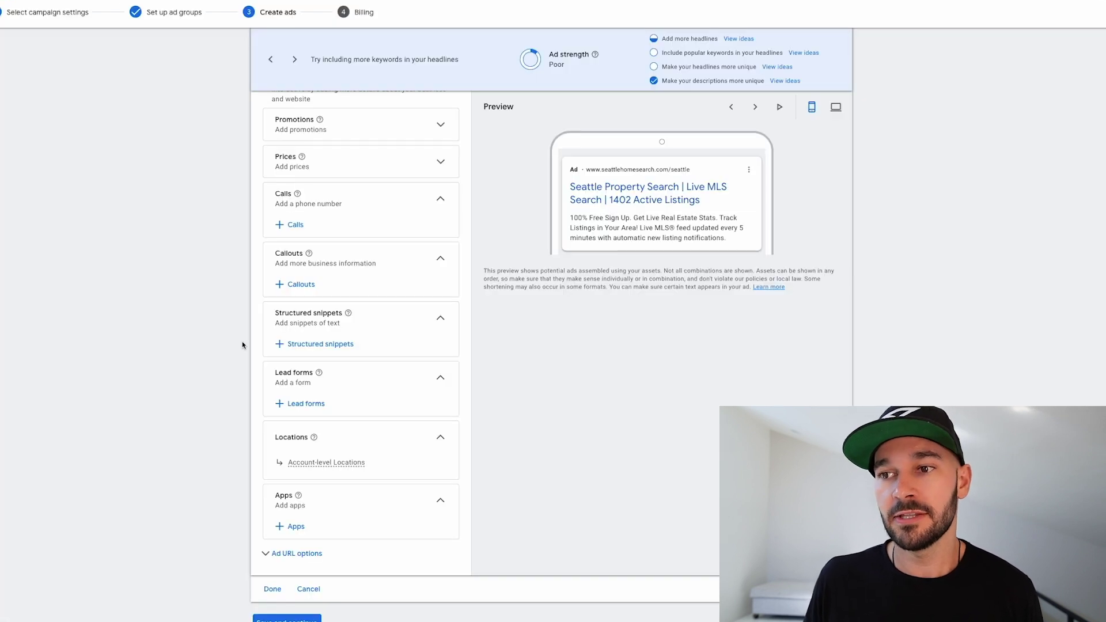
- Start new campaign-level callouts and copy "Upsizers" and "Downsizers" from the template spreadsheet into the first two callout texts
{"action": "left_click", "coordinate": [301, 286]}
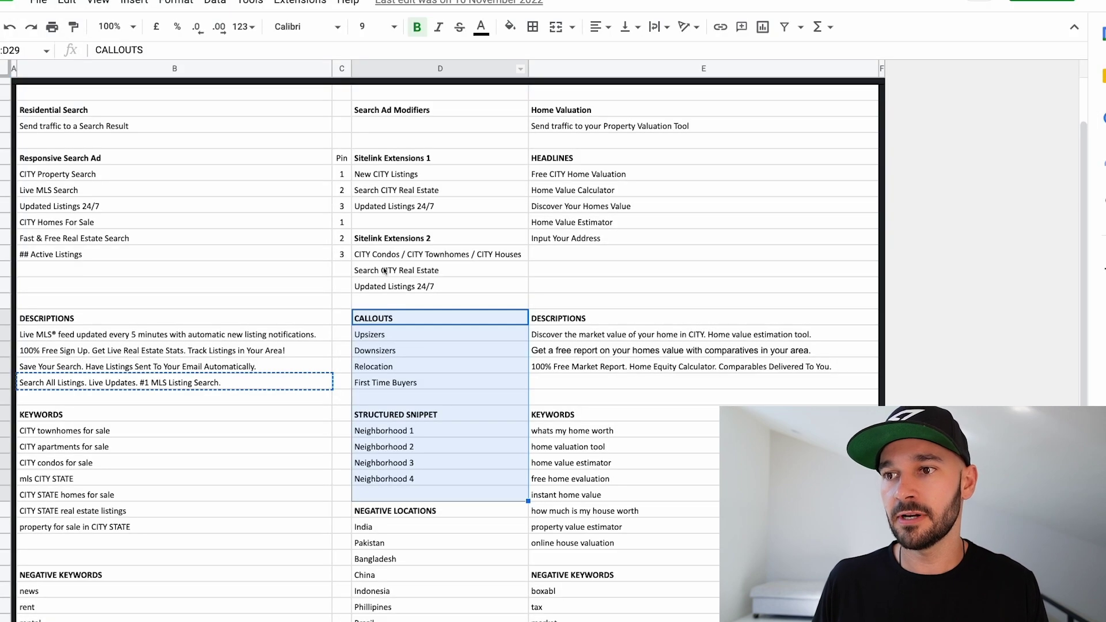
{"action": "left_click", "coordinate": [363, 329]}
{"action": "key", "text": "ctrl+c"}
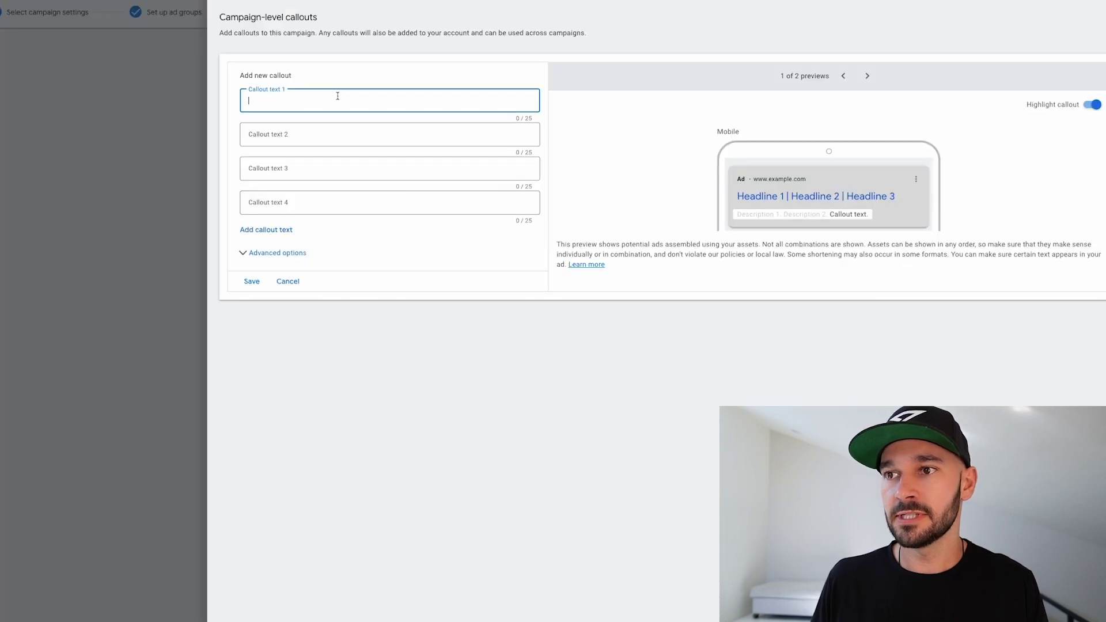
{"action": "key", "text": "ctrl+v"}
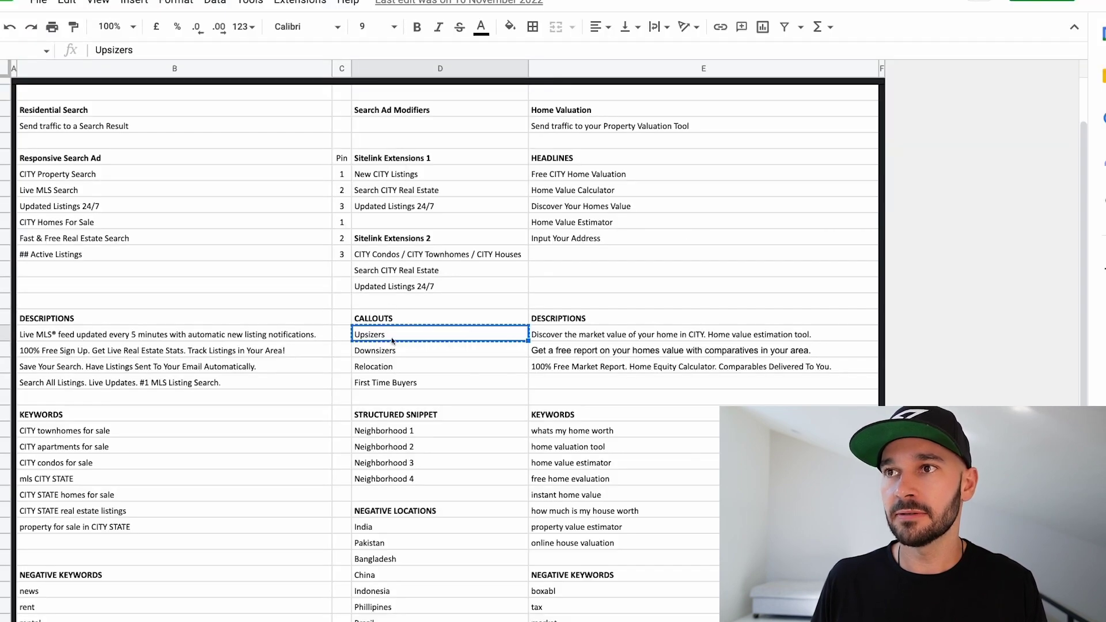
{"action": "left_click", "coordinate": [374, 350]}
{"action": "key", "text": "ctrl+c"}
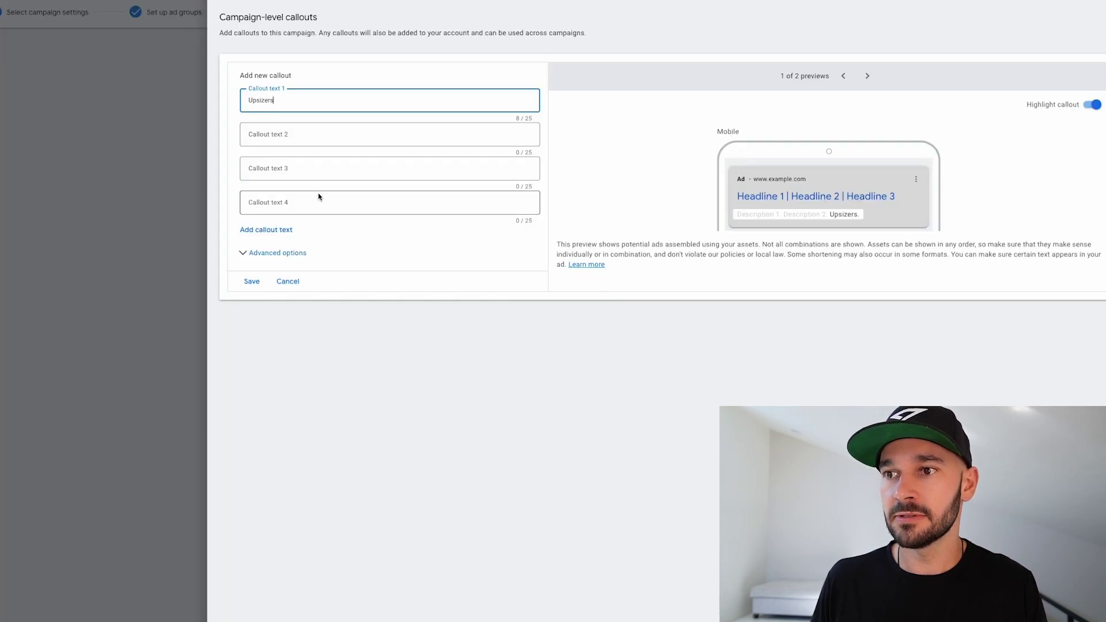
{"action": "left_click", "coordinate": [318, 132]}
{"action": "key", "text": "ctrl+v"}
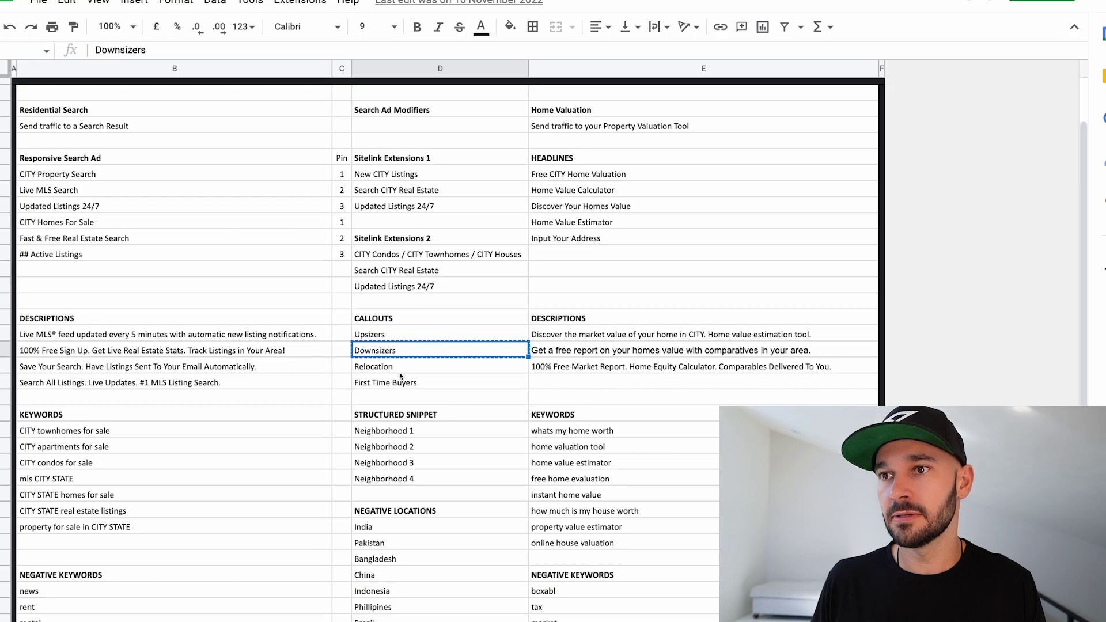
- Complete the callouts with "Relocation" and "First Time Buyers" copied from the template spreadsheet, and check how they look in the ad previews
{"action": "left_click", "coordinate": [398, 367]}
{"action": "key", "text": "ctrl+c"}
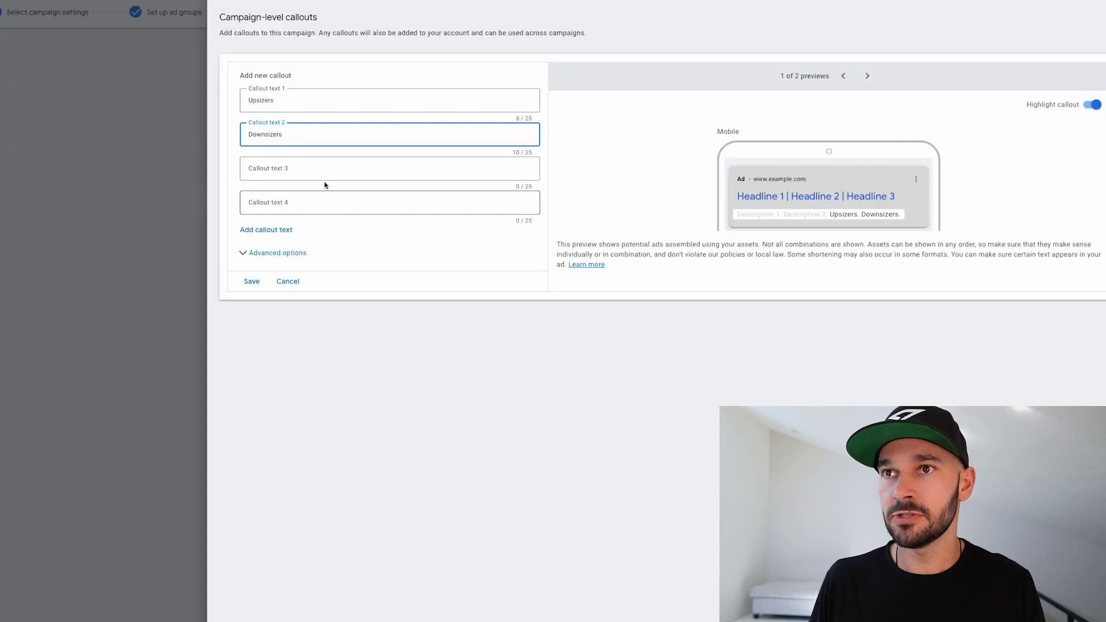
{"action": "left_click", "coordinate": [323, 172]}
{"action": "key", "text": "ctrl+v"}
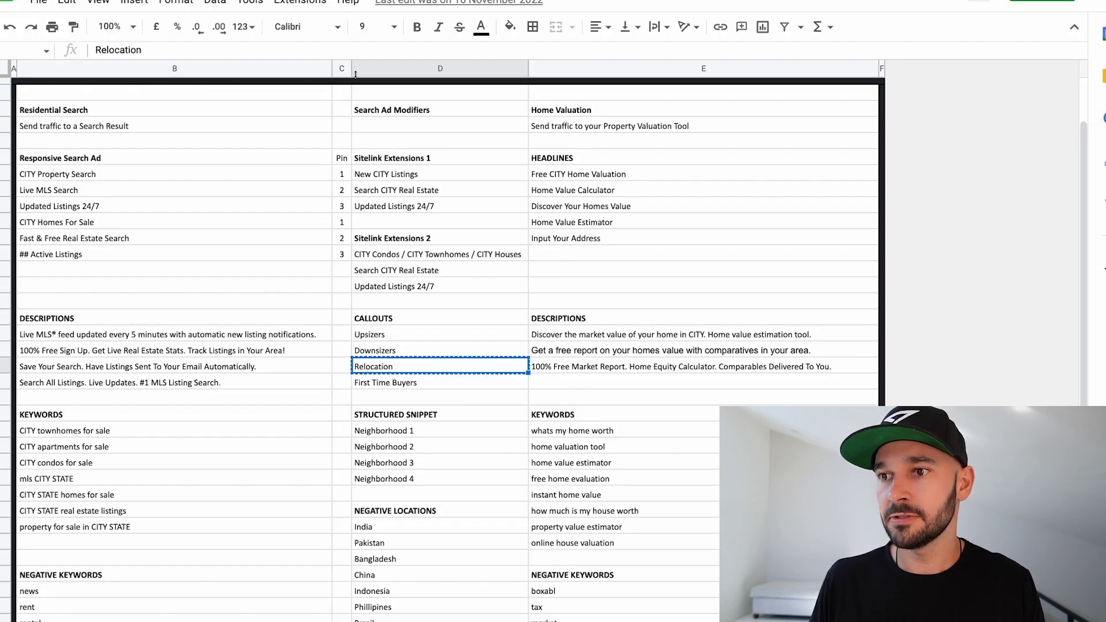
{"action": "left_click", "coordinate": [395, 389]}
{"action": "key", "text": "ctrl+c"}
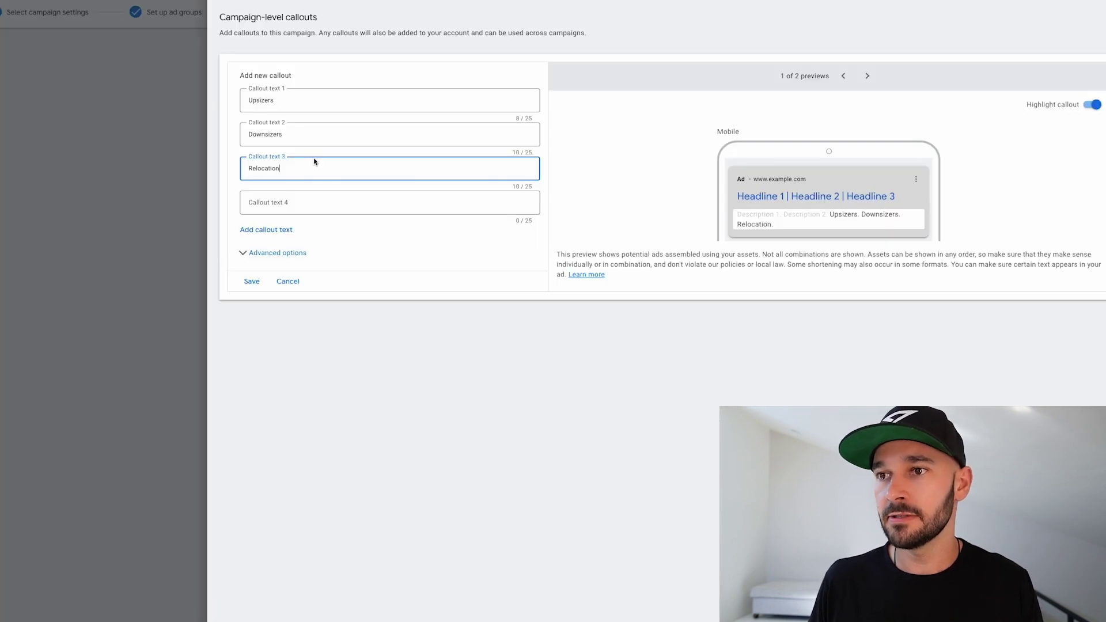
{"action": "left_click", "coordinate": [314, 207]}
{"action": "key", "text": "ctrl+v"}
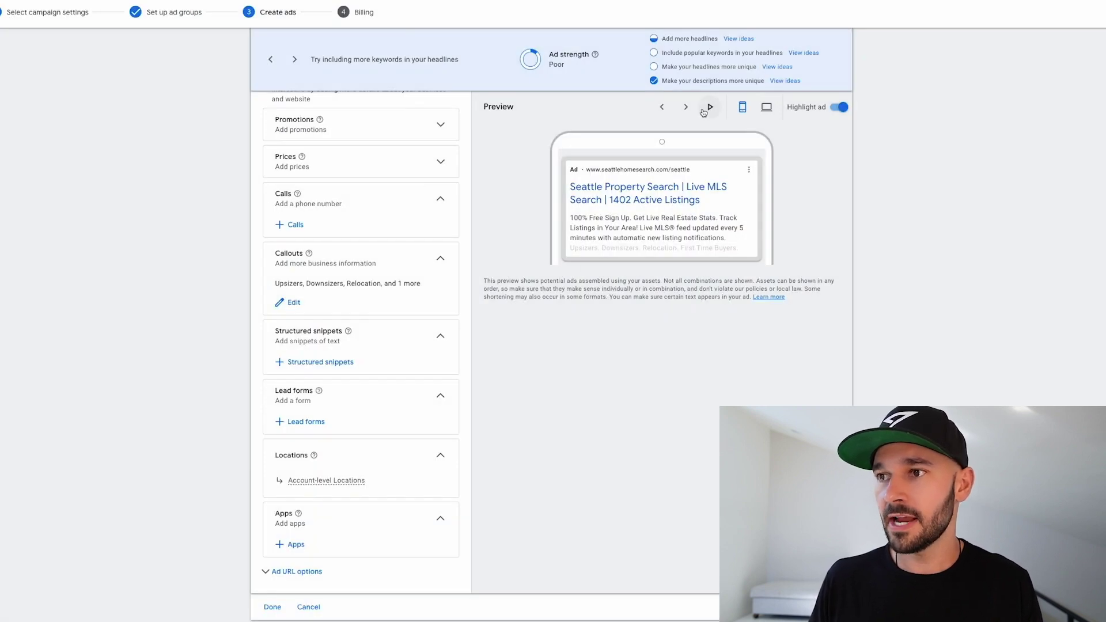
{"action": "left_click", "coordinate": [694, 111]}
{"action": "left_click", "coordinate": [693, 111]}
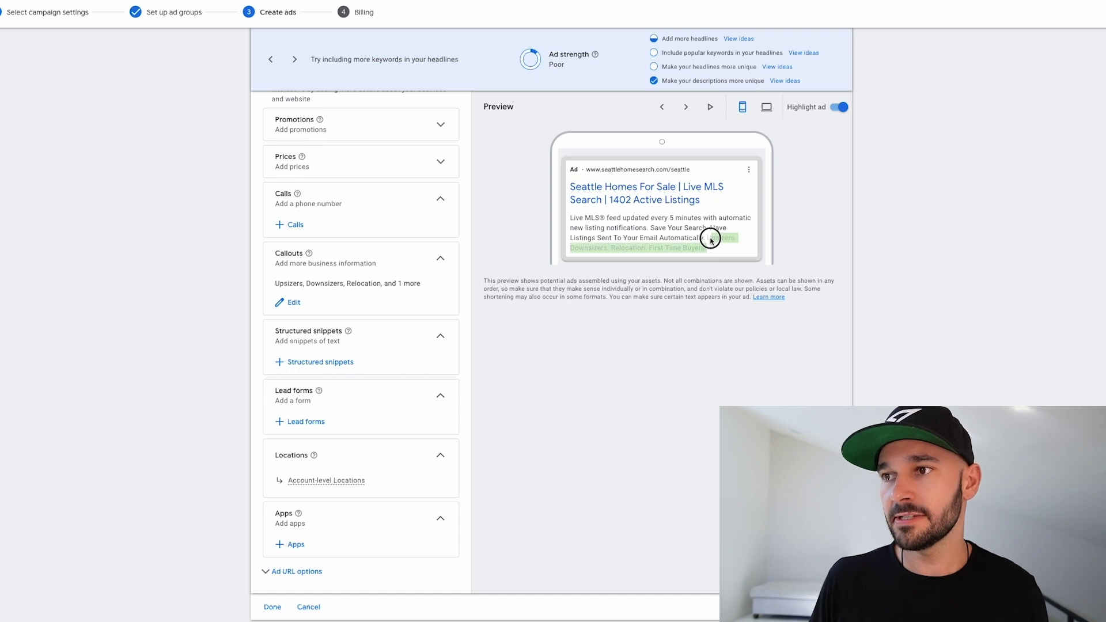
- Create a campaign-level structured snippet with the values "Belleuve", "Downtown" and "Area 3"
{"action": "left_click", "coordinate": [333, 363]}
{"action": "left_click", "coordinate": [306, 161]}
{"action": "type", "text": "Belleuve"}
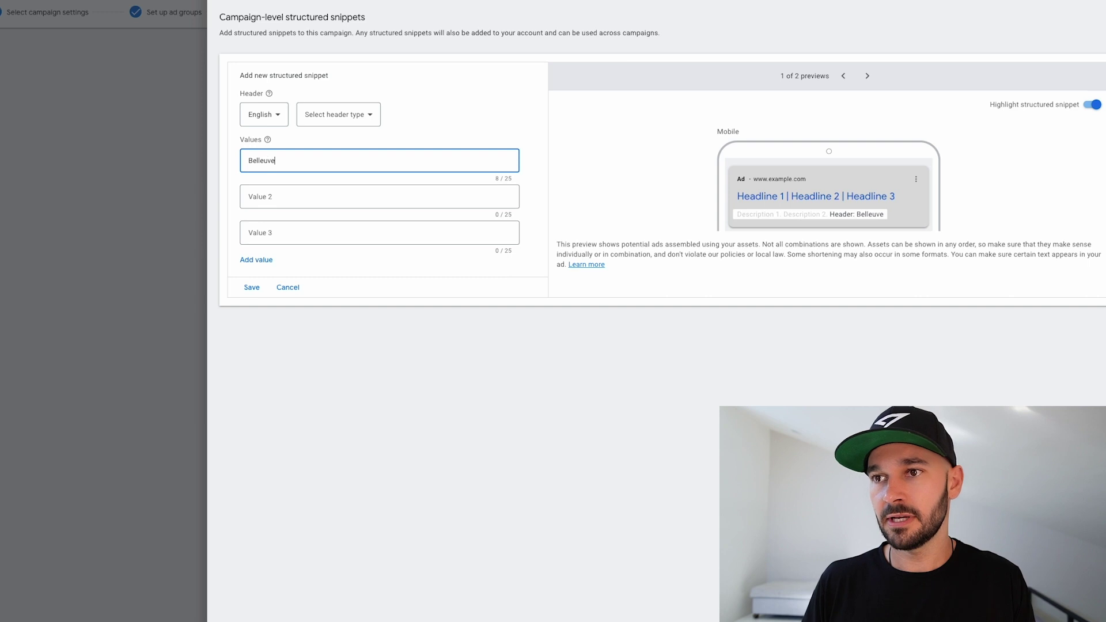
{"action": "key", "text": "Tab"}
{"action": "type", "text": "Downtown"}
{"action": "key", "text": "Tab"}
{"action": "type", "text": "Area 3"}
{"action": "left_click", "coordinate": [250, 287]}
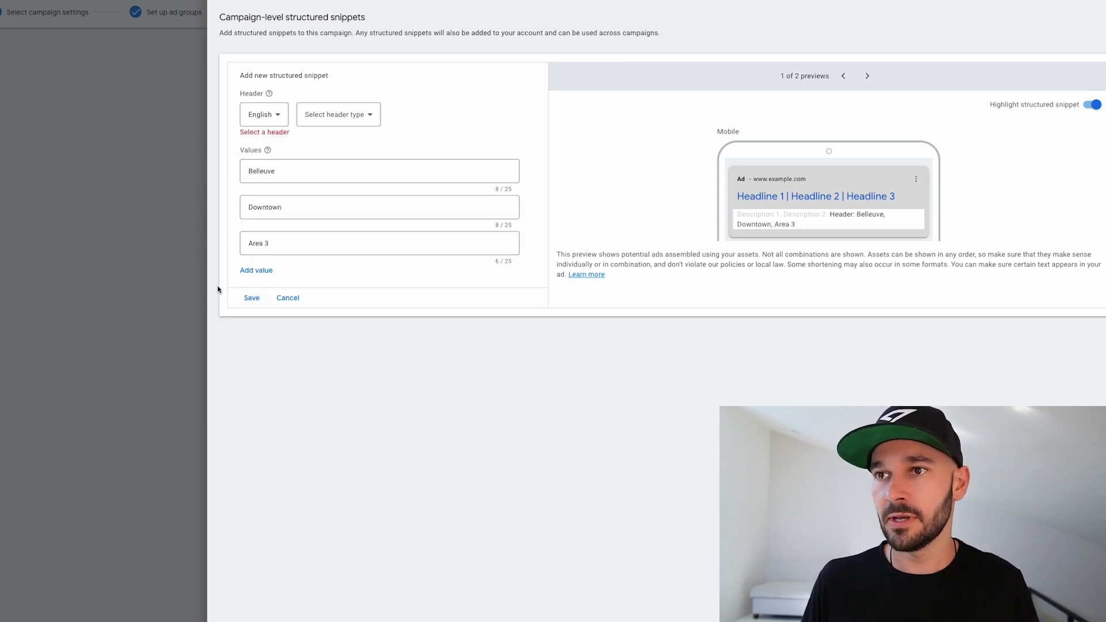
- Set the structured snippet's header type to Neighborhoods and save it to the campaign
{"action": "left_click", "coordinate": [368, 114]}
{"action": "scroll", "coordinate": [353, 190], "scroll_direction": "down", "scroll_amount": 3}
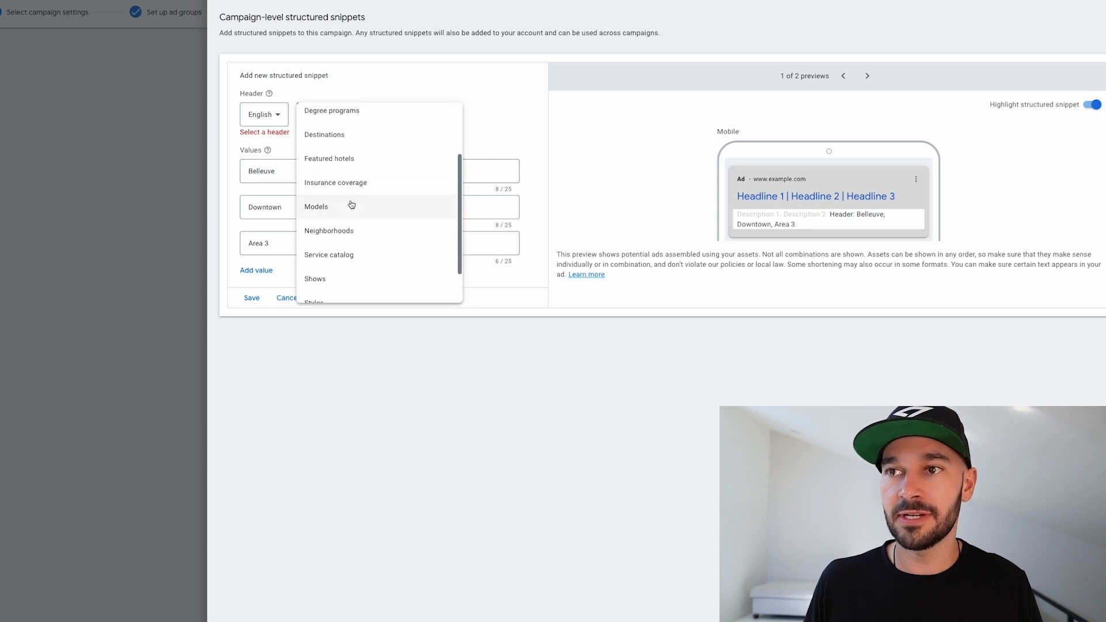
{"action": "left_click", "coordinate": [332, 230]}
{"action": "left_click", "coordinate": [252, 297]}
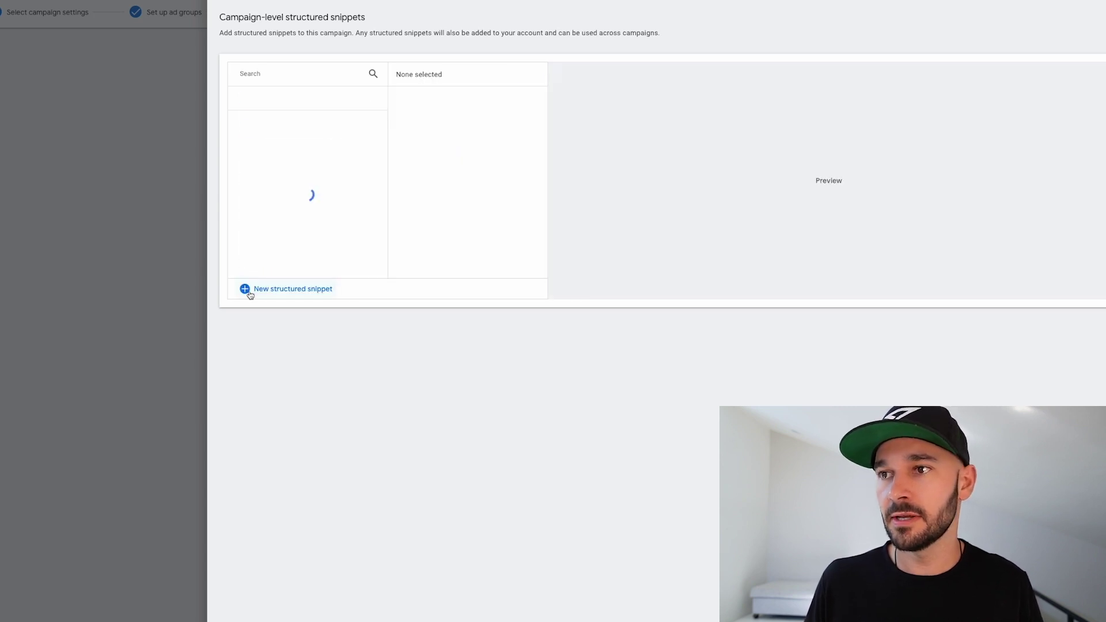
{"action": "left_click", "coordinate": [235, 619]}
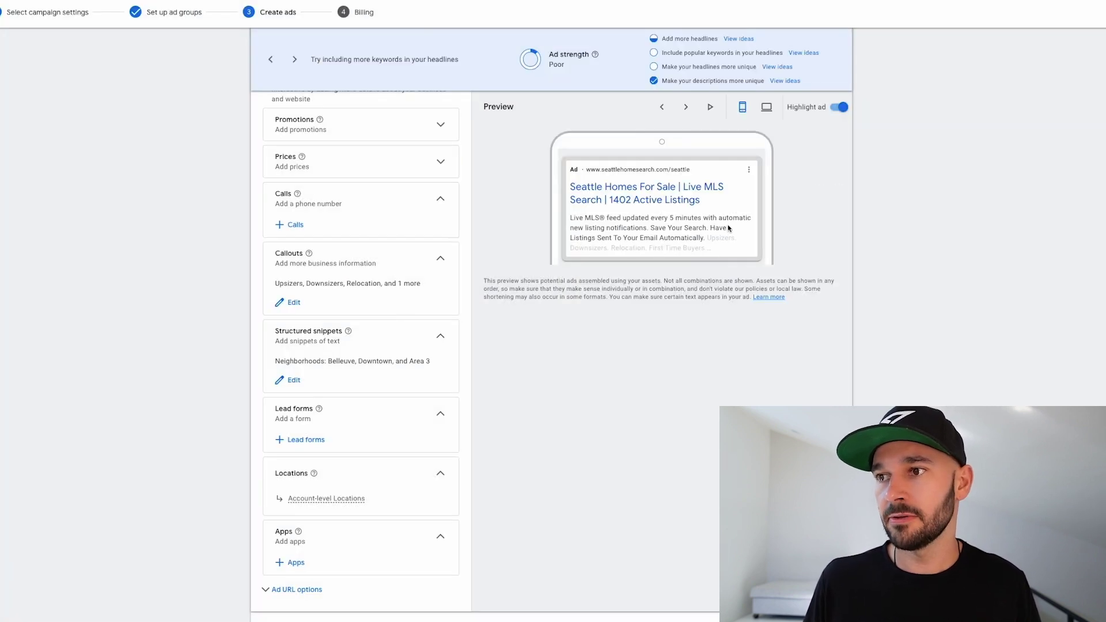
- Step through the ad previews and review the headlines pinned to position 1 along with the remaining ad assets
{"action": "left_click", "coordinate": [686, 107]}
{"action": "left_click", "coordinate": [661, 107]}
{"action": "scroll", "coordinate": [651, 240], "scroll_direction": "down", "scroll_amount": 2}
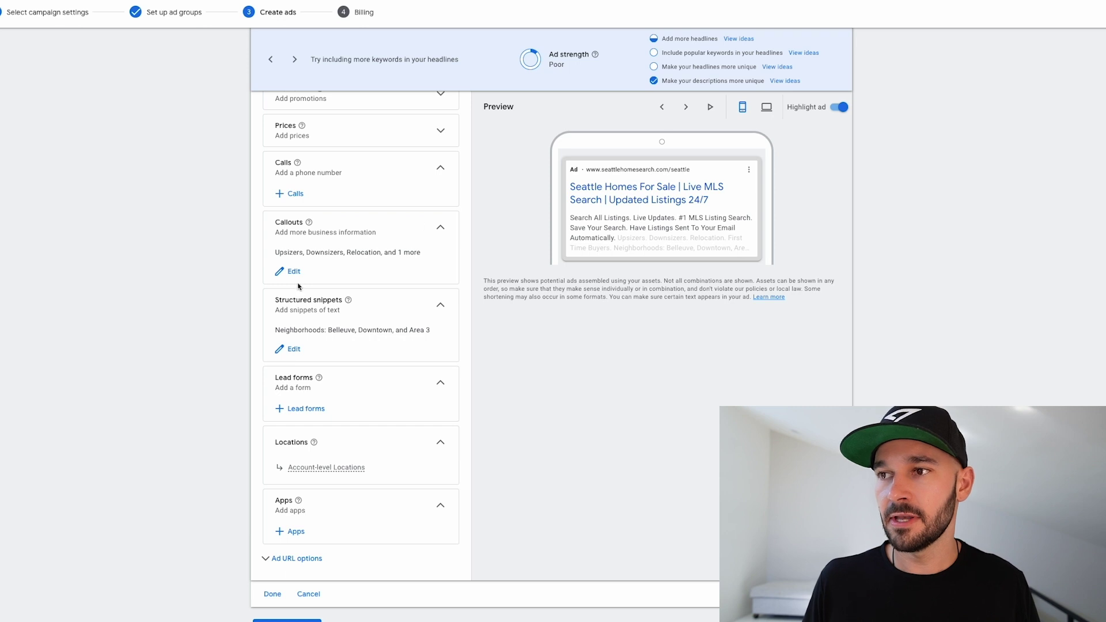
{"action": "scroll", "coordinate": [420, 219], "scroll_direction": "up", "scroll_amount": 3}
{"action": "scroll", "coordinate": [356, 262], "scroll_direction": "up", "scroll_amount": 7}
{"action": "scroll", "coordinate": [434, 243], "scroll_direction": "up", "scroll_amount": 6}
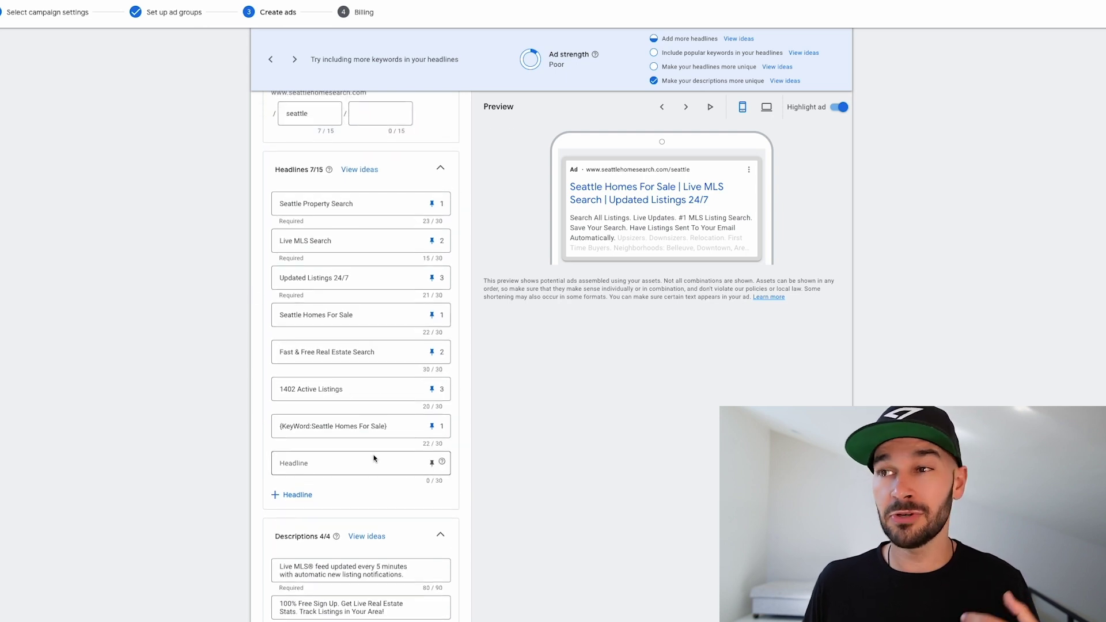
{"action": "left_click_drag", "start_coordinate": [354, 203], "coordinate": [246, 192]}
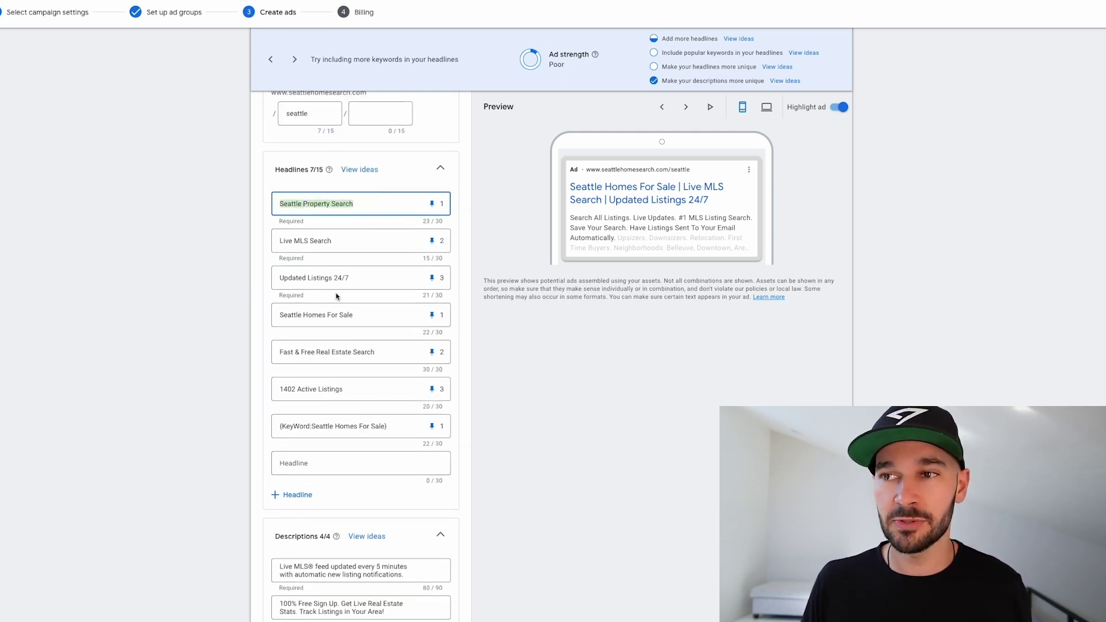
{"action": "left_click_drag", "start_coordinate": [367, 318], "coordinate": [132, 320]}
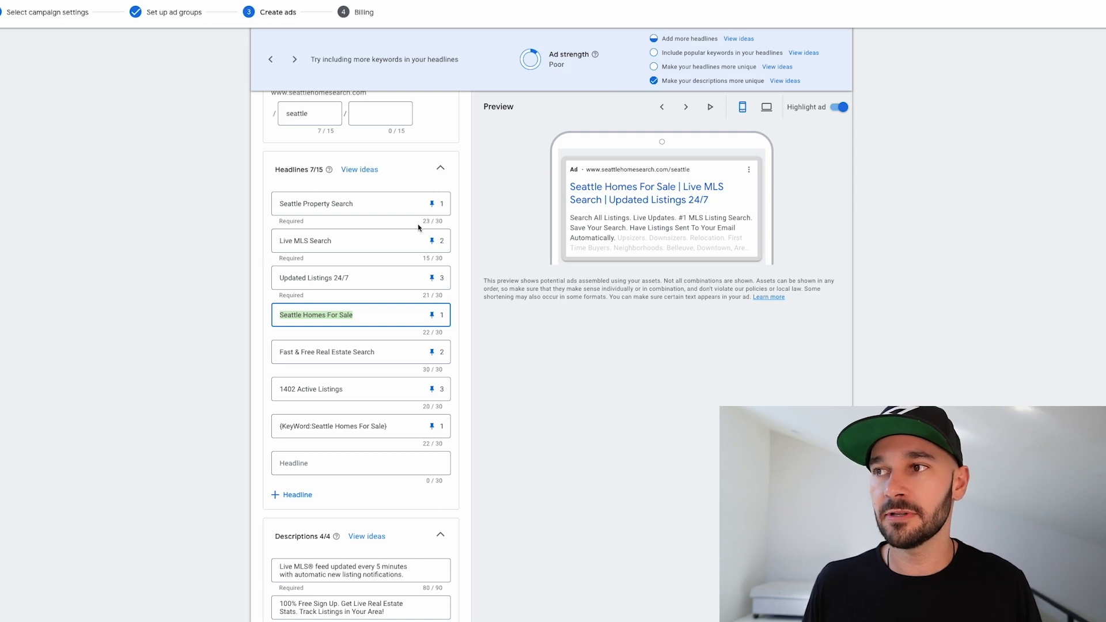
{"action": "scroll", "coordinate": [418, 227], "scroll_direction": "down", "scroll_amount": 15}
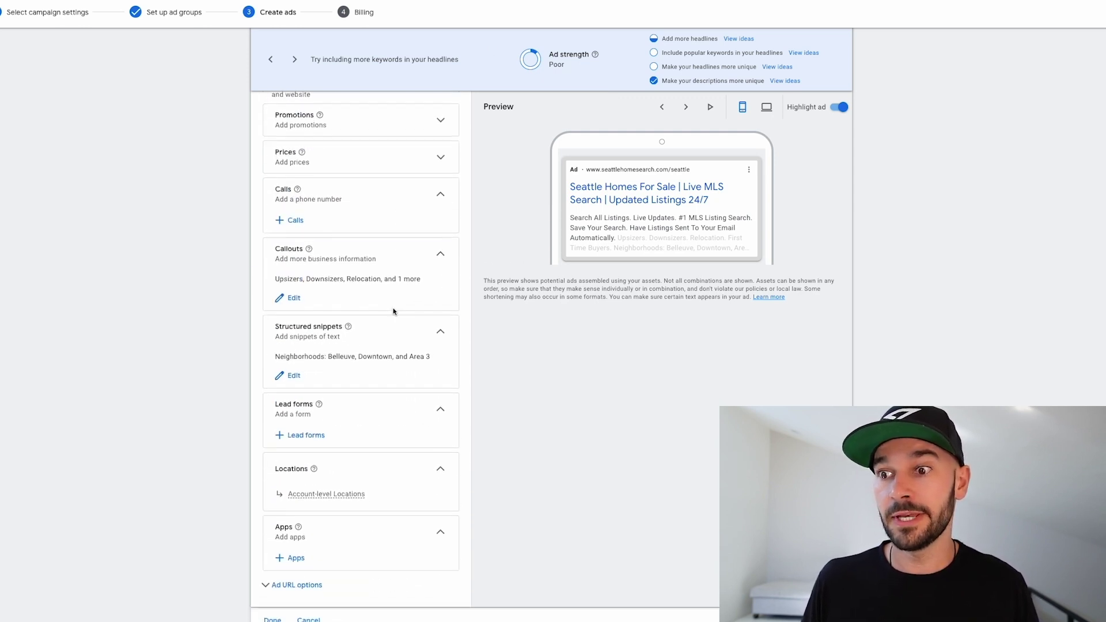
{"action": "scroll", "coordinate": [393, 311], "scroll_direction": "down", "scroll_amount": 3}
{"action": "left_click", "coordinate": [304, 570]}
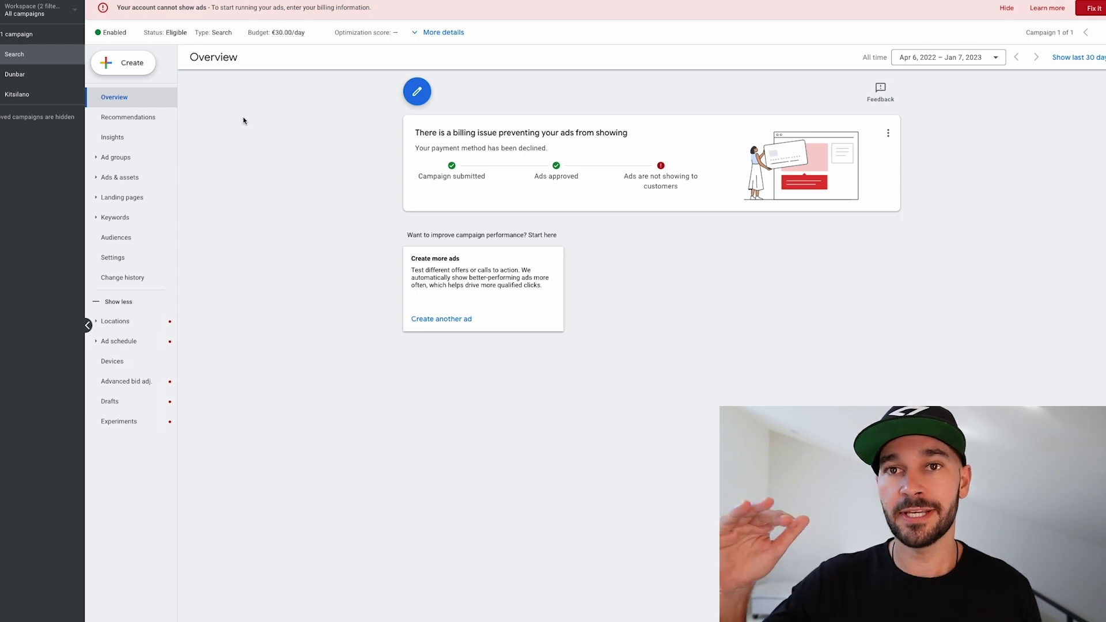
- Open the assets of the Dunbar ad group and bring up the list of asset types that can be added
{"action": "left_click", "coordinate": [15, 73]}
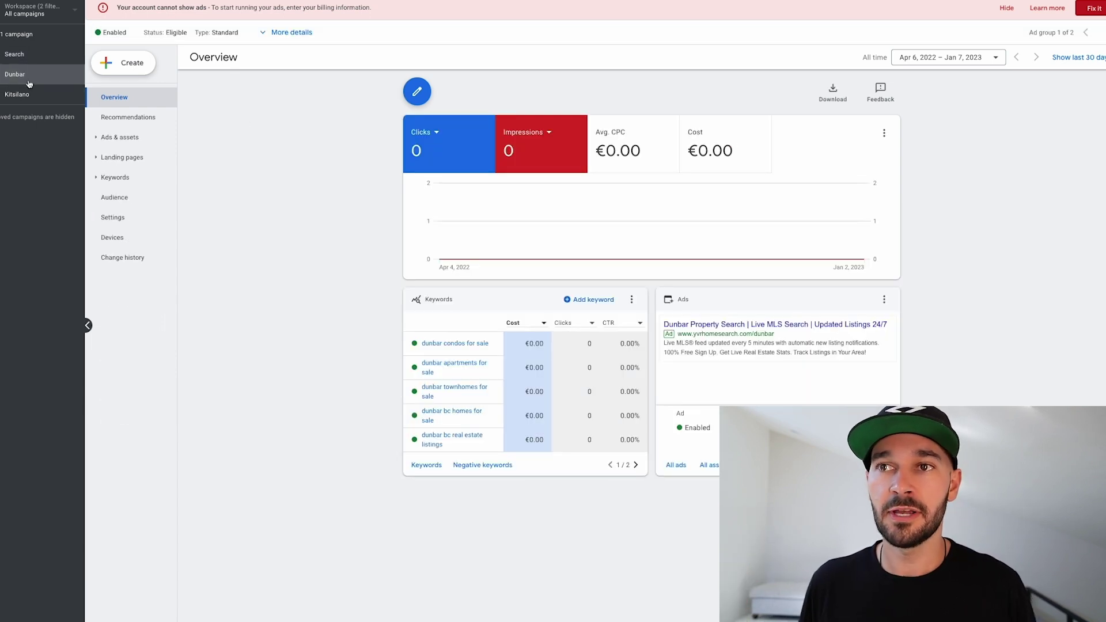
{"action": "left_click", "coordinate": [127, 143]}
{"action": "left_click", "coordinate": [110, 179]}
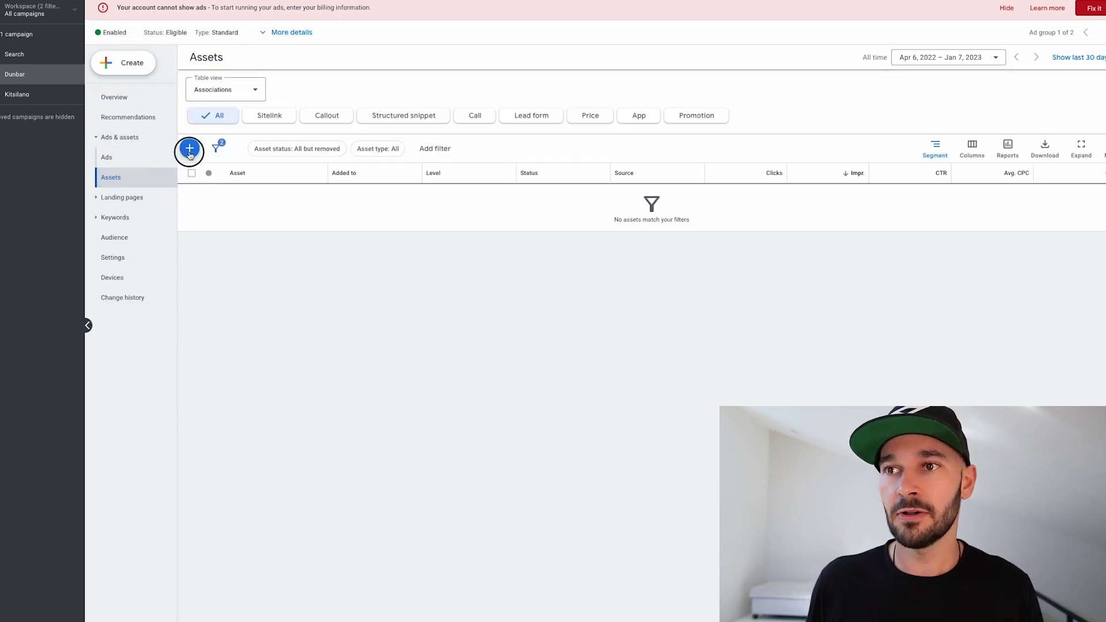
{"action": "left_click", "coordinate": [189, 148]}
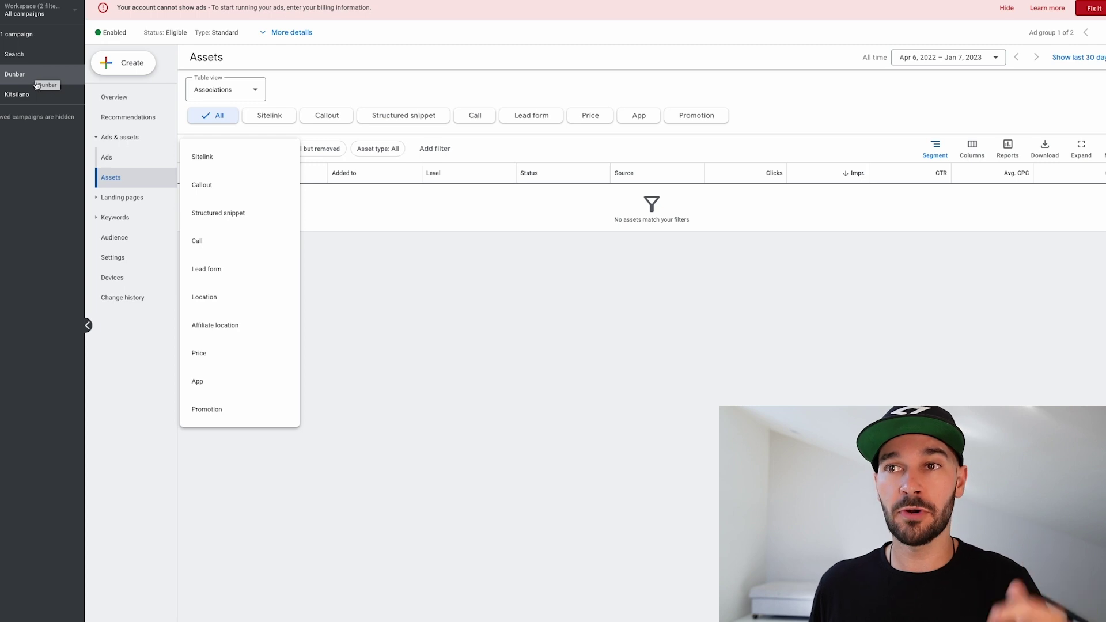
- Return to the Search campaign and start a new conversion action that tracks actions on the website
{"action": "left_click", "coordinate": [37, 55]}
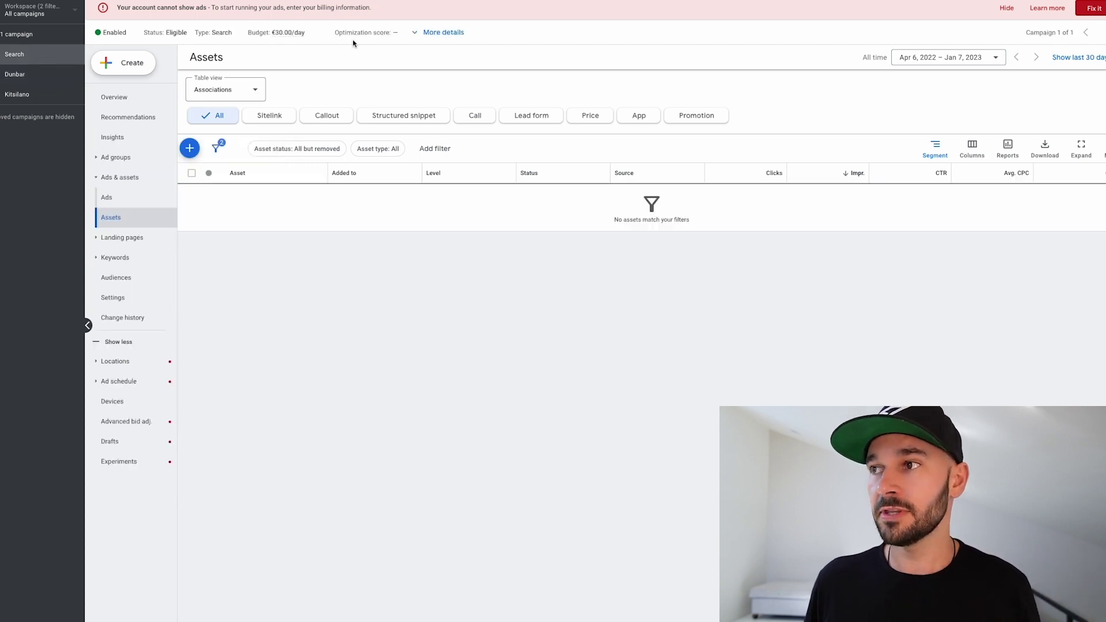
{"action": "left_click", "coordinate": [835, 1]}
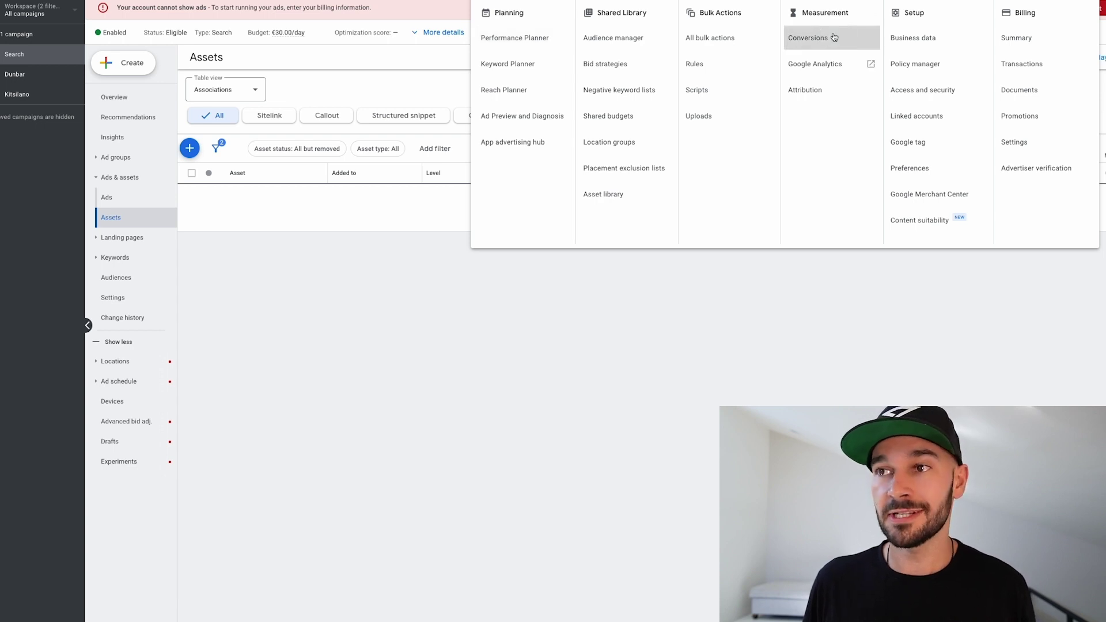
{"action": "left_click", "coordinate": [851, 37]}
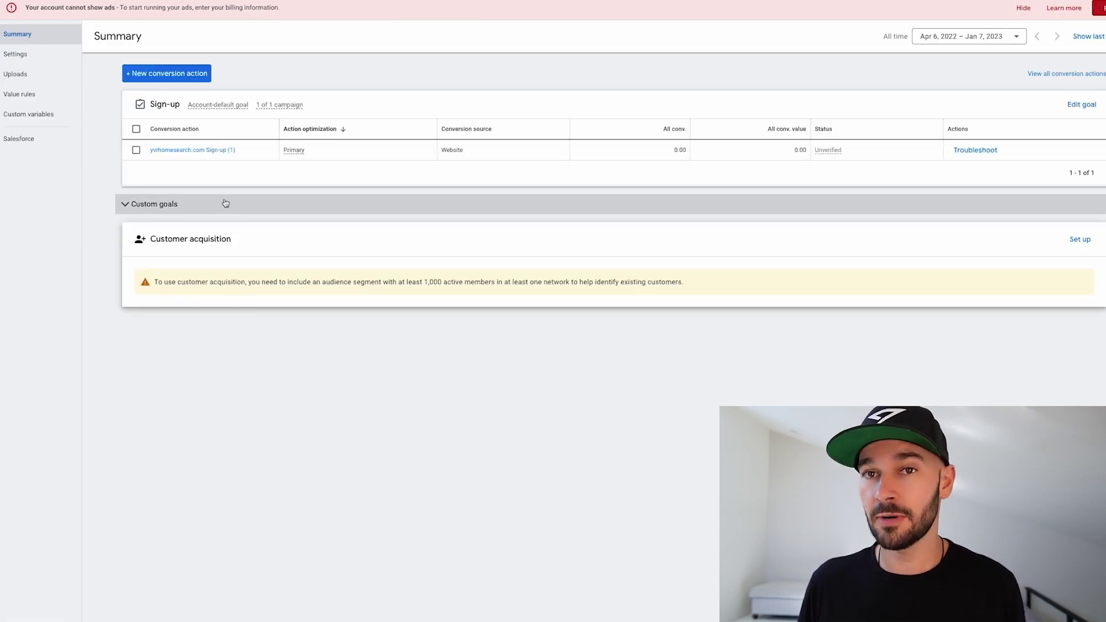
{"action": "left_click", "coordinate": [178, 76]}
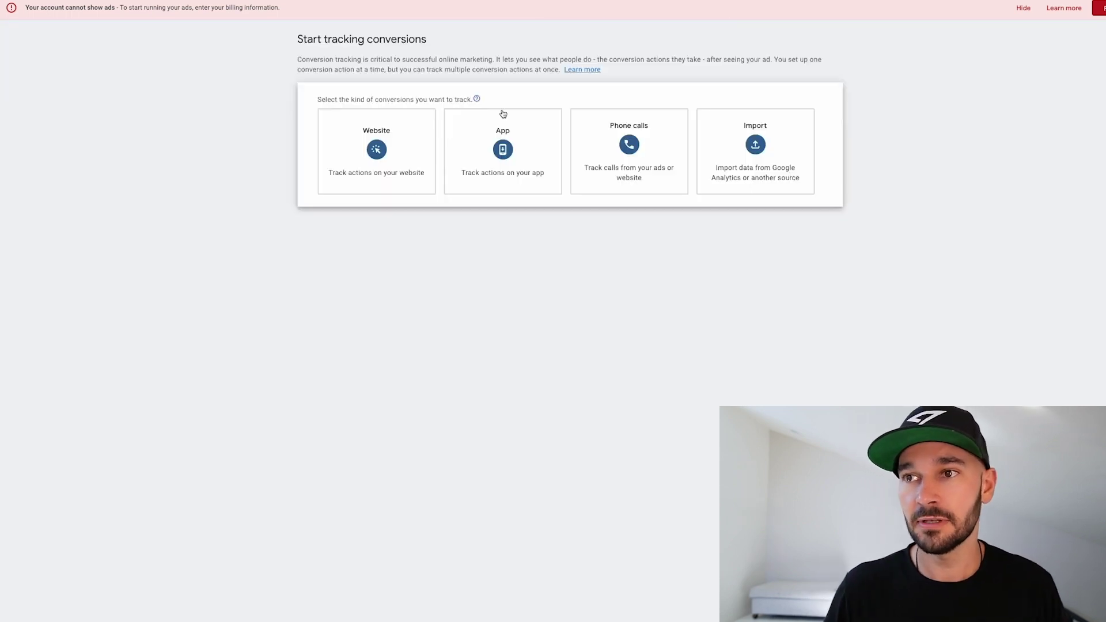
{"action": "left_click", "coordinate": [385, 191]}
{"action": "left_click", "coordinate": [397, 157]}
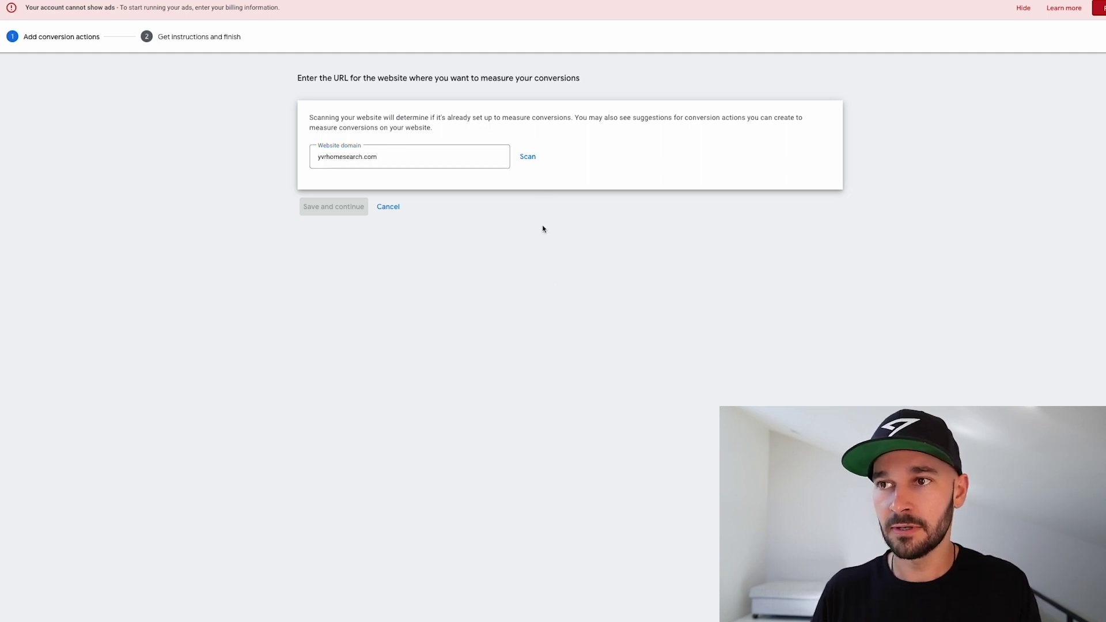
{"action": "left_click", "coordinate": [529, 157]}
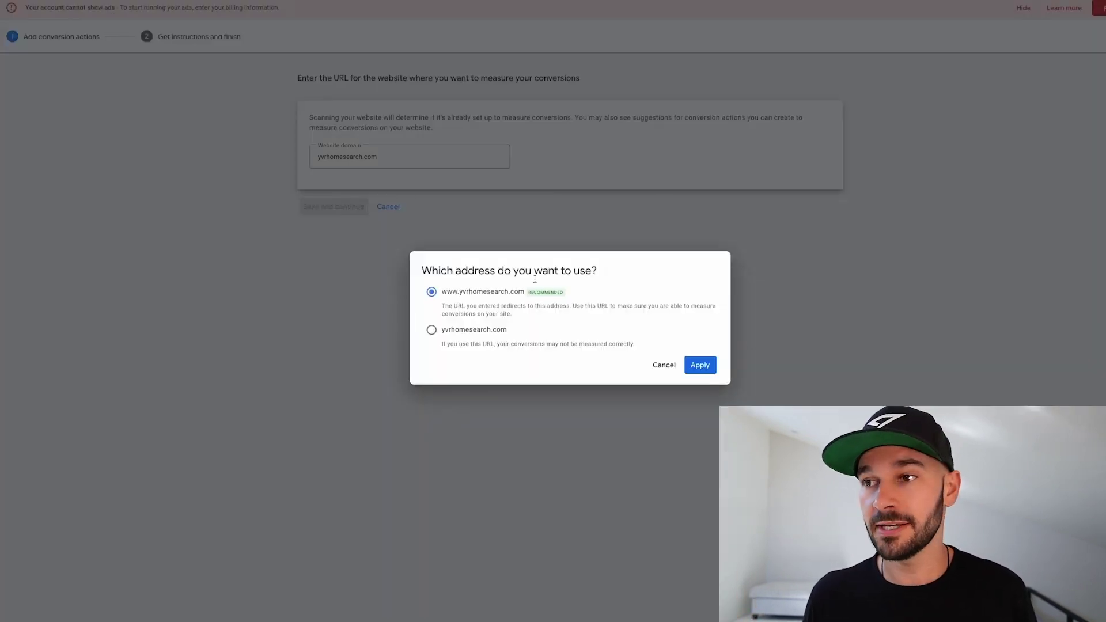
{"action": "left_click", "coordinate": [700, 365]}
{"action": "scroll", "coordinate": [494, 313], "scroll_direction": "down", "scroll_amount": 1}
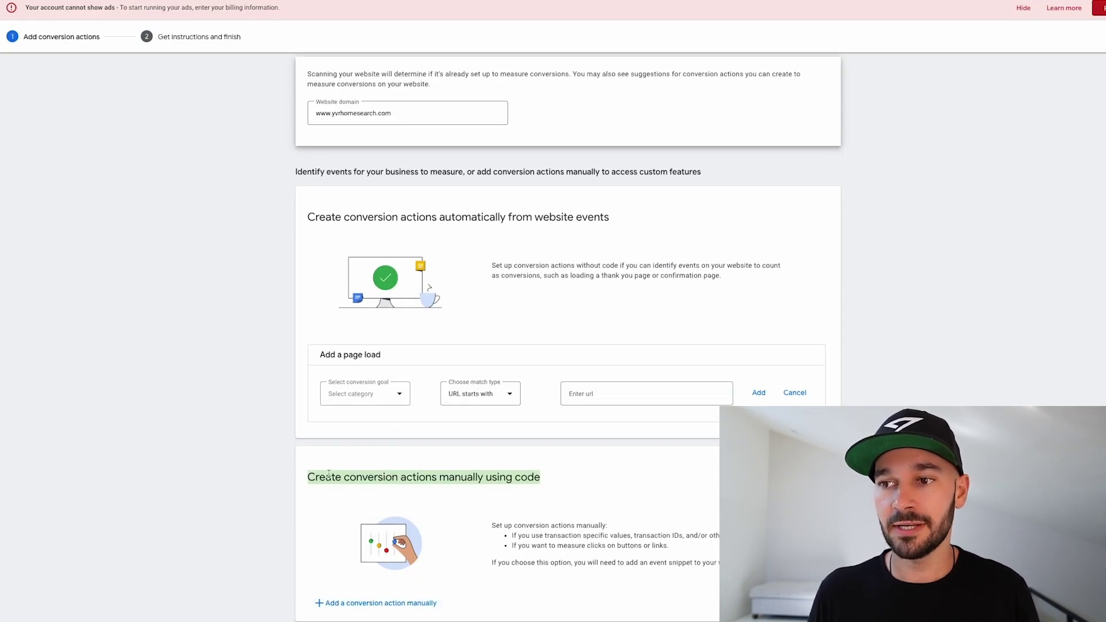
- Add a conversion action manually using code and set its goal category to Sign-up
{"action": "left_click", "coordinate": [368, 603]}
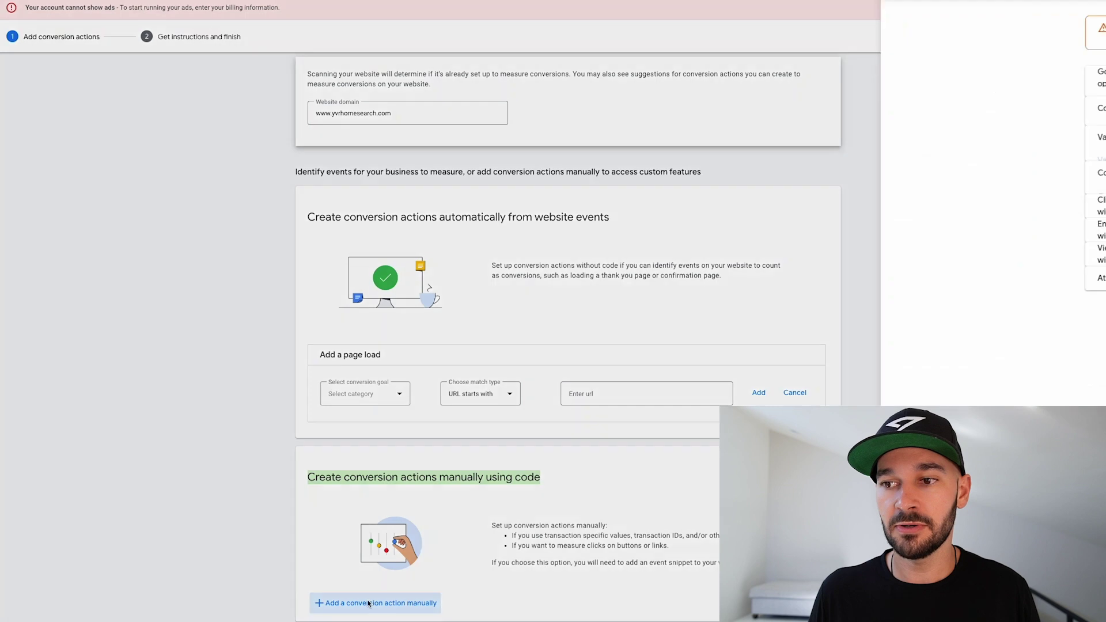
{"action": "left_click", "coordinate": [580, 108]}
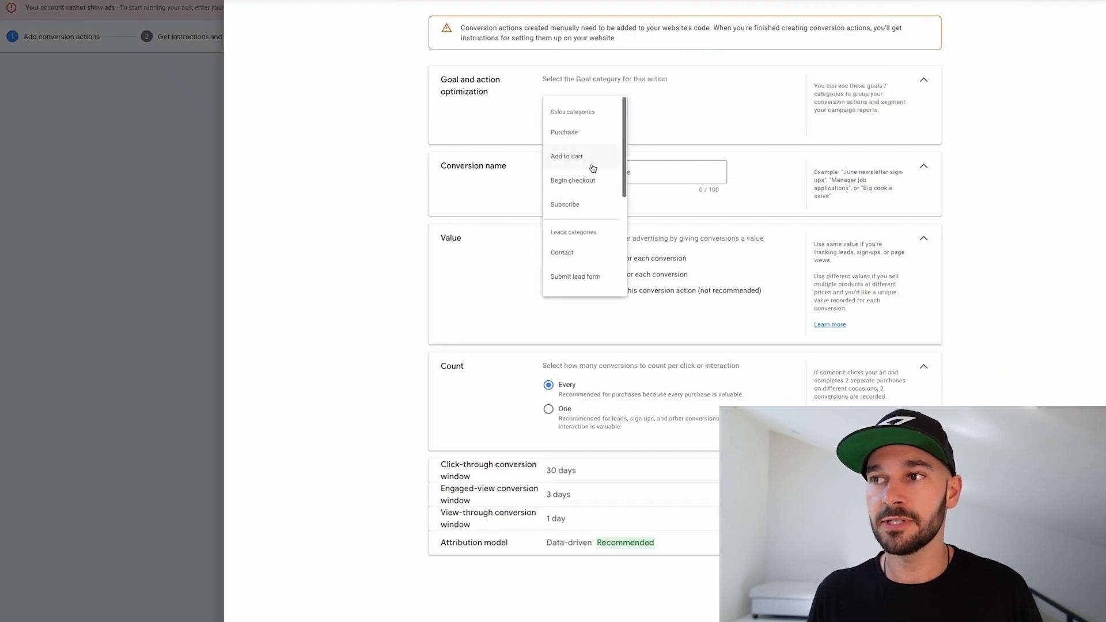
{"action": "left_click_drag", "start_coordinate": [625, 115], "coordinate": [624, 183]}
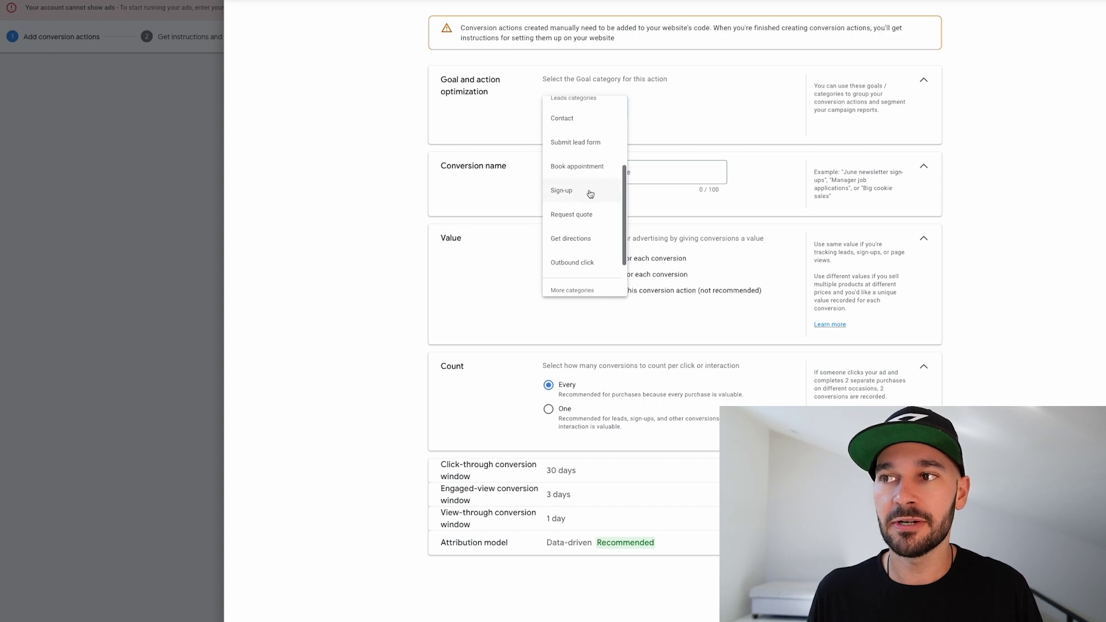
{"action": "scroll", "coordinate": [584, 197], "scroll_direction": "up", "scroll_amount": 1}
{"action": "left_click", "coordinate": [576, 205]}
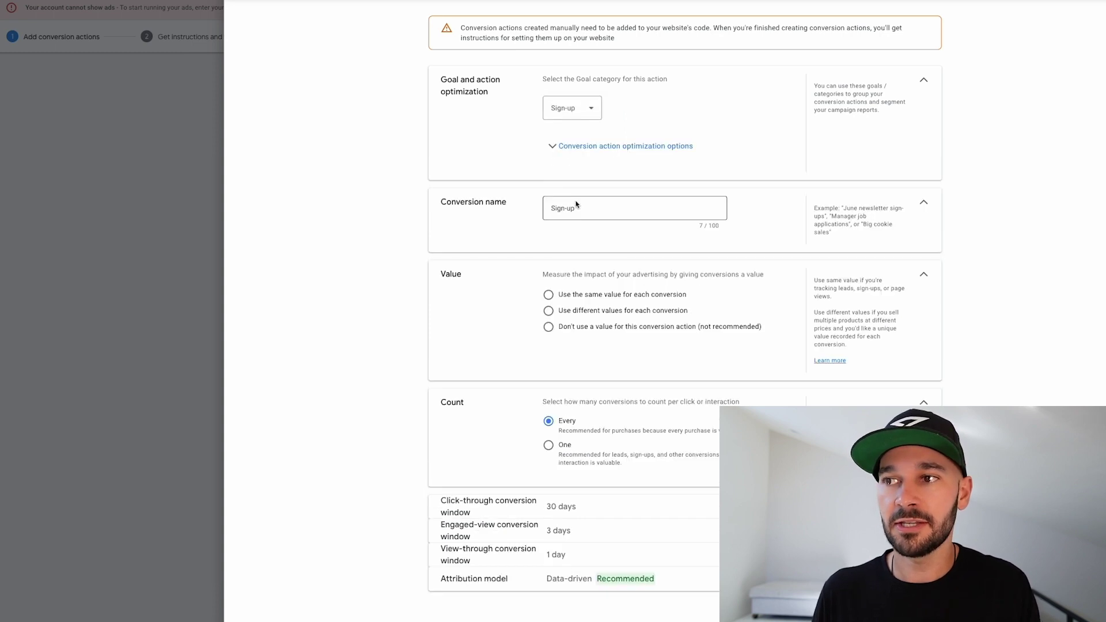
- Name the conversion action "yvrhomesearch.com Sign-up"
{"action": "left_click", "coordinate": [550, 208]}
{"action": "type", "text": "yvrhomesearch"}
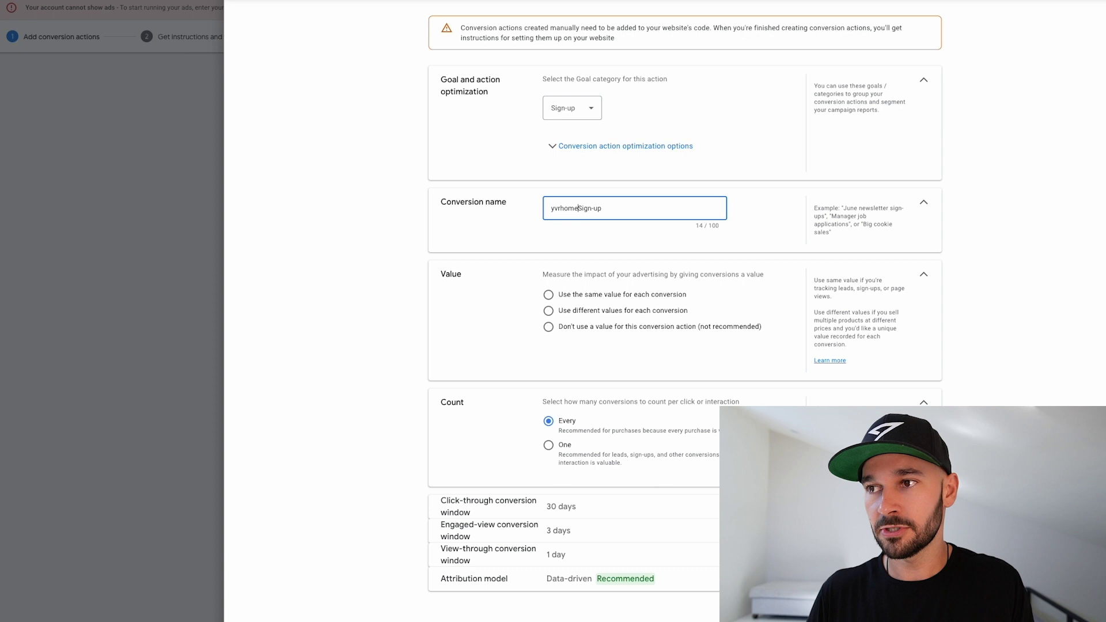
{"action": "type", "text": ".com"}
- Set the conversion action to use no value and count One per interaction, and save it to reach the tag instructions
{"action": "left_click", "coordinate": [624, 327]}
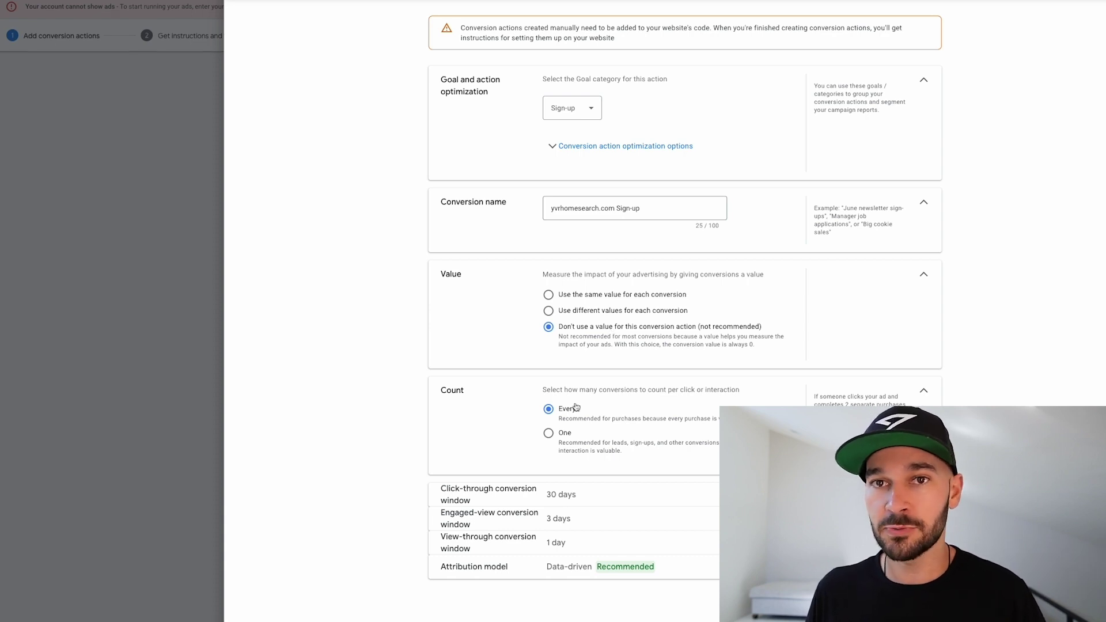
{"action": "left_click", "coordinate": [548, 433]}
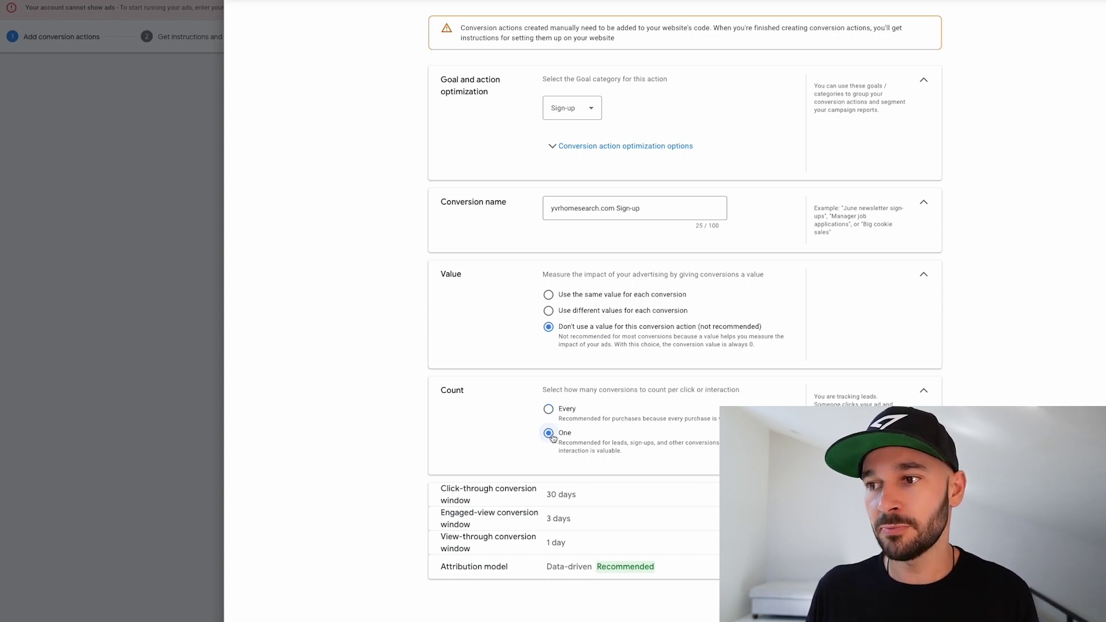
{"action": "left_click_drag", "start_coordinate": [553, 451], "coordinate": [583, 443]}
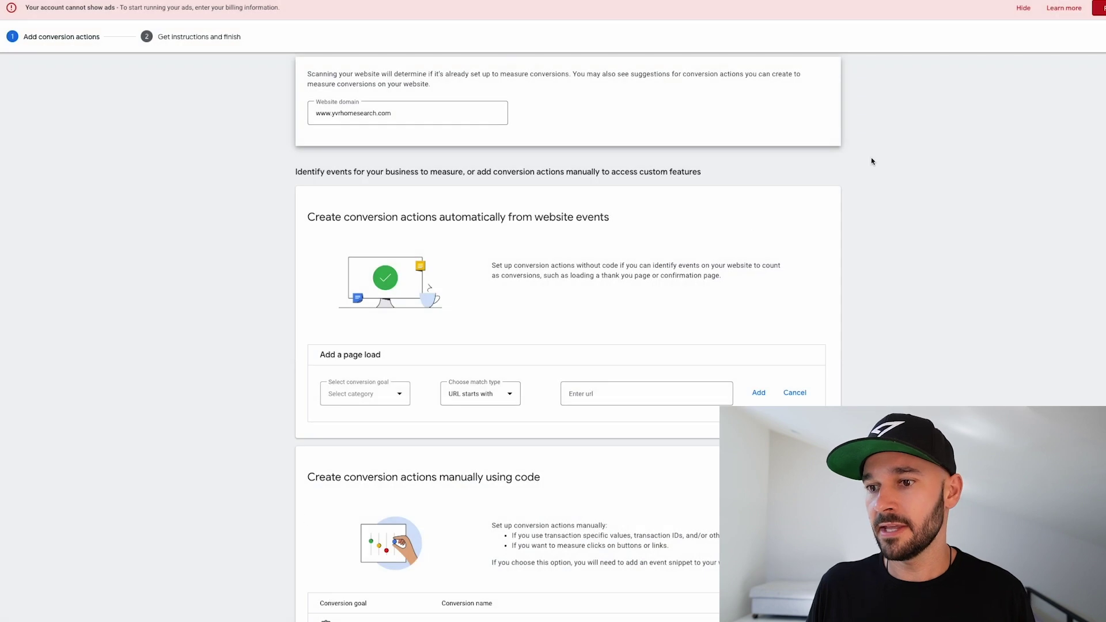
{"action": "scroll", "coordinate": [736, 256], "scroll_direction": "down", "scroll_amount": 1}
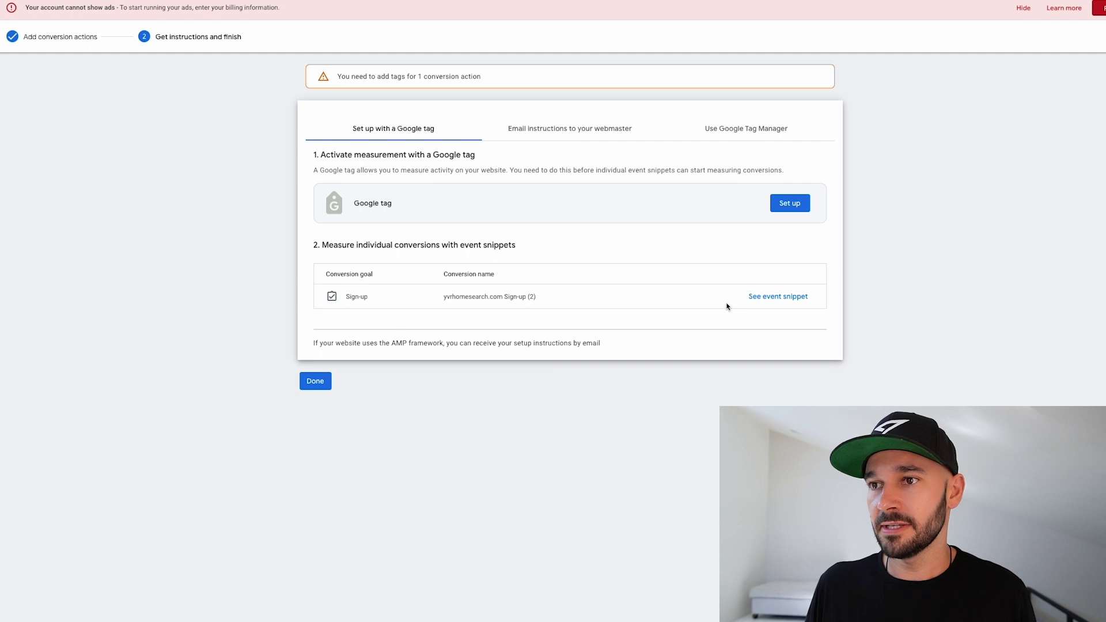
- Compare the sign-up conversion's event snippet for click and page load tracking, leaving it on Page load
{"action": "left_click", "coordinate": [779, 296]}
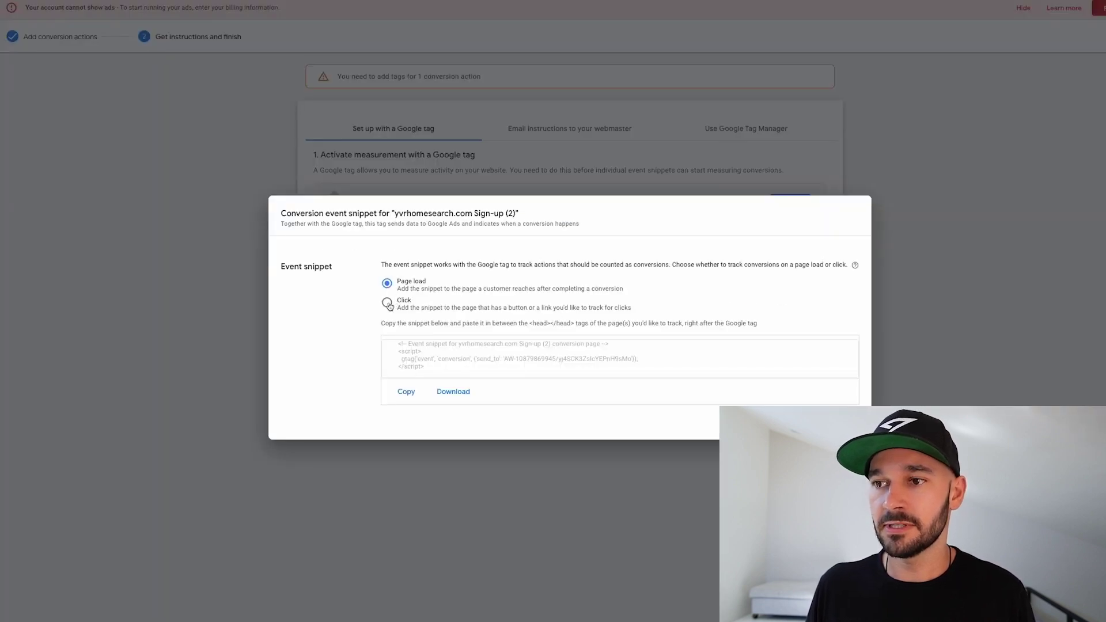
{"action": "left_click", "coordinate": [591, 370]}
{"action": "left_click", "coordinate": [385, 302]}
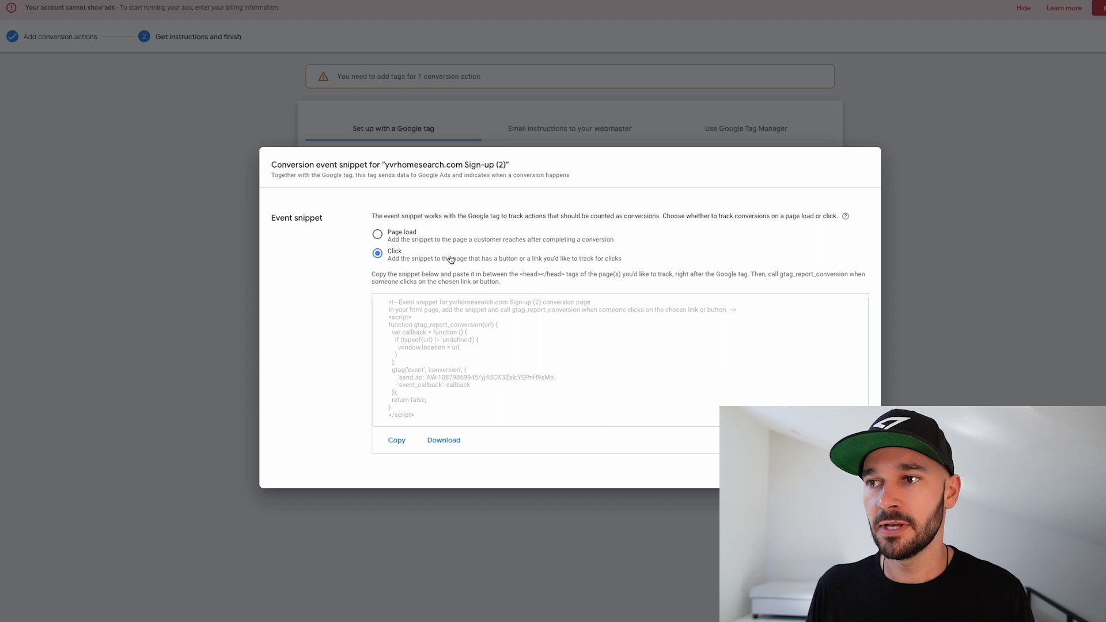
{"action": "left_click", "coordinate": [377, 234]}
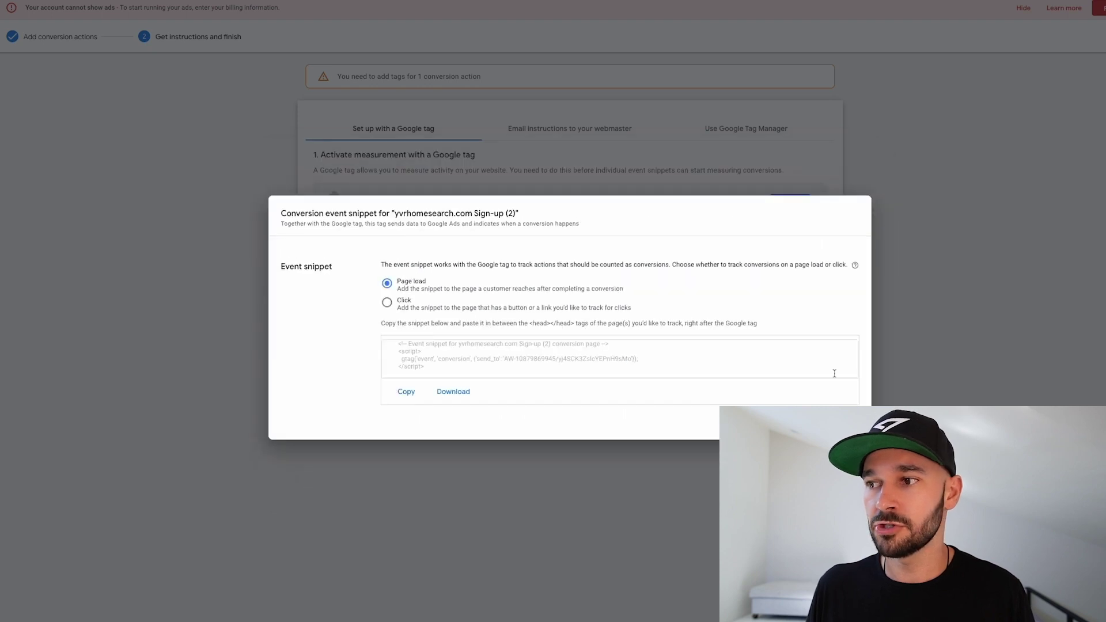
{"action": "left_click", "coordinate": [842, 422]}
- Check the option of emailing instructions to the webmaster and read the Google tag activation instructions
{"action": "left_click", "coordinate": [601, 131]}
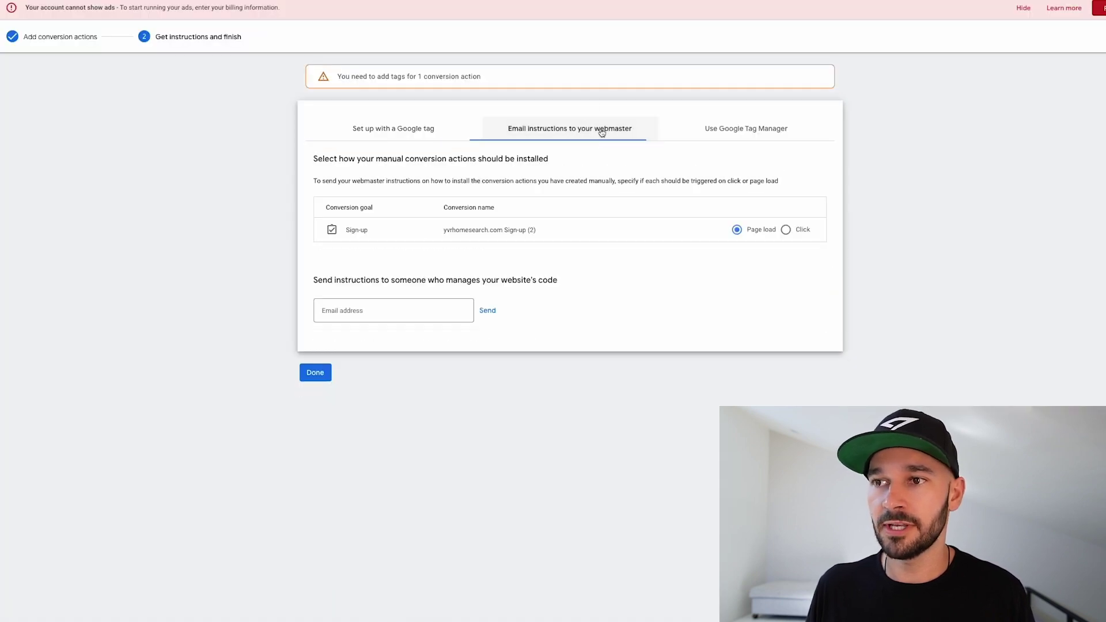
{"action": "left_click", "coordinate": [411, 137]}
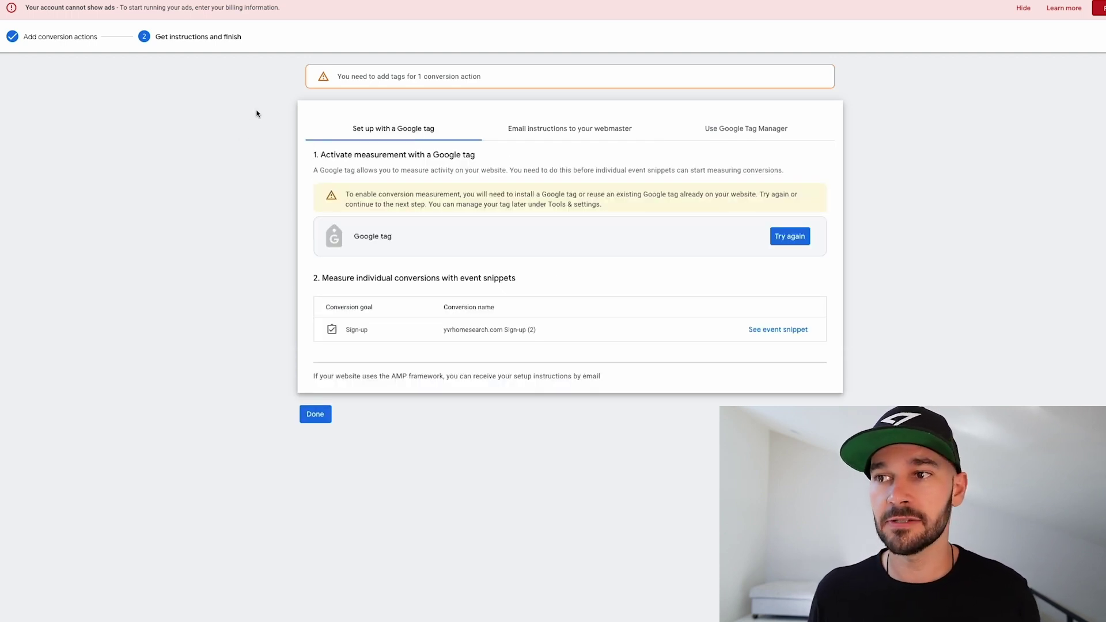
{"action": "left_click_drag", "start_coordinate": [312, 155], "coordinate": [450, 242]}
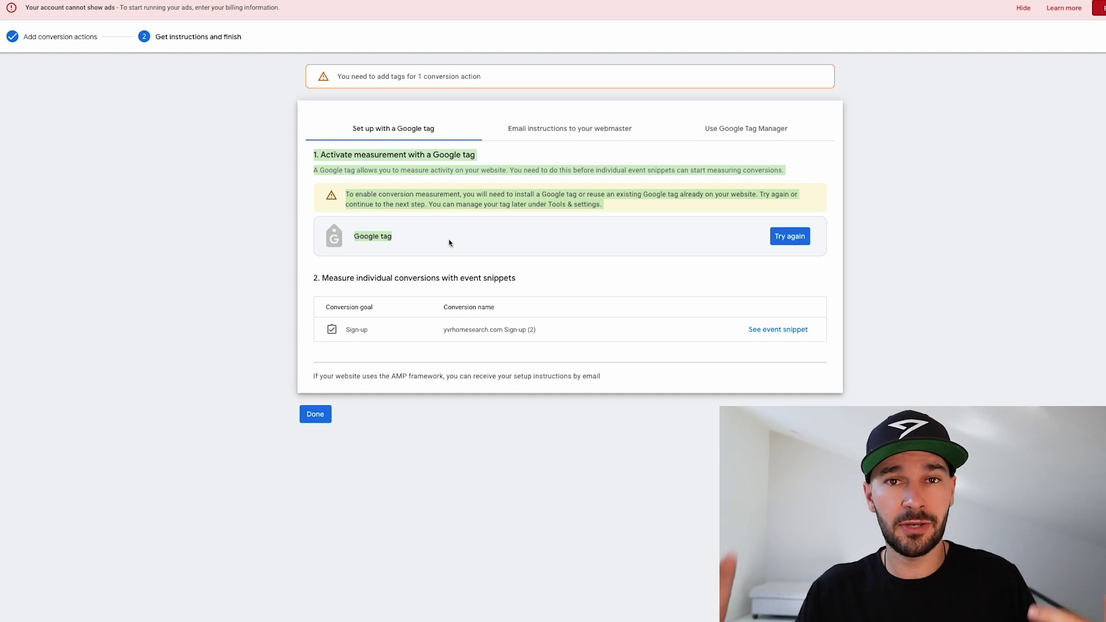
{"action": "left_click", "coordinate": [674, 236]}
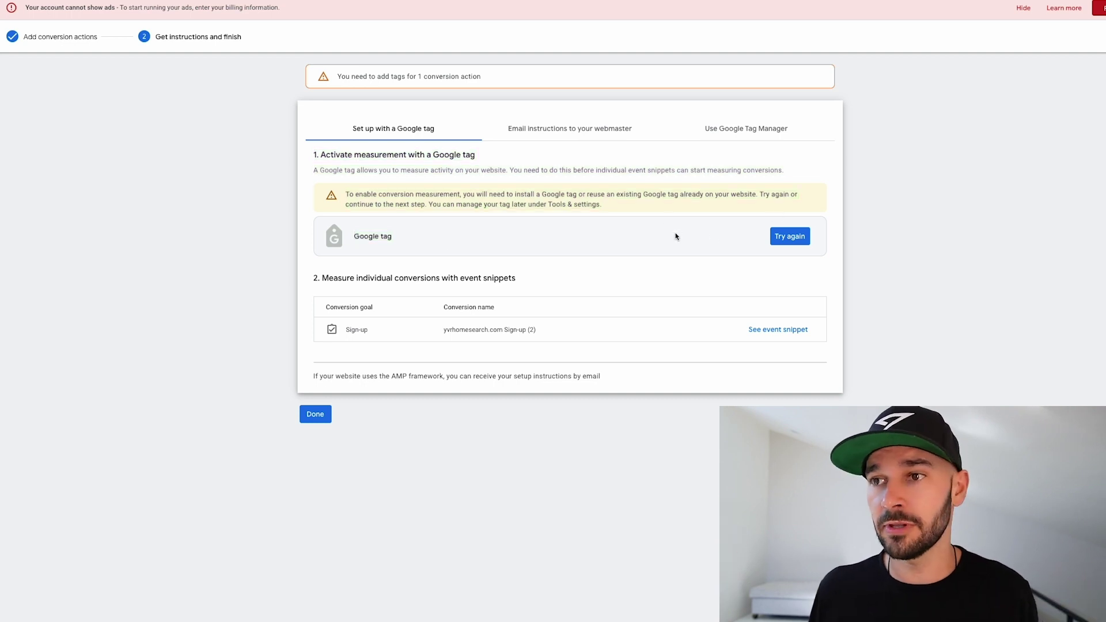
- Bring up the manual installation code for a new Google tag, highlight the whole script, and return to the conversion instructions
{"action": "left_click", "coordinate": [790, 236]}
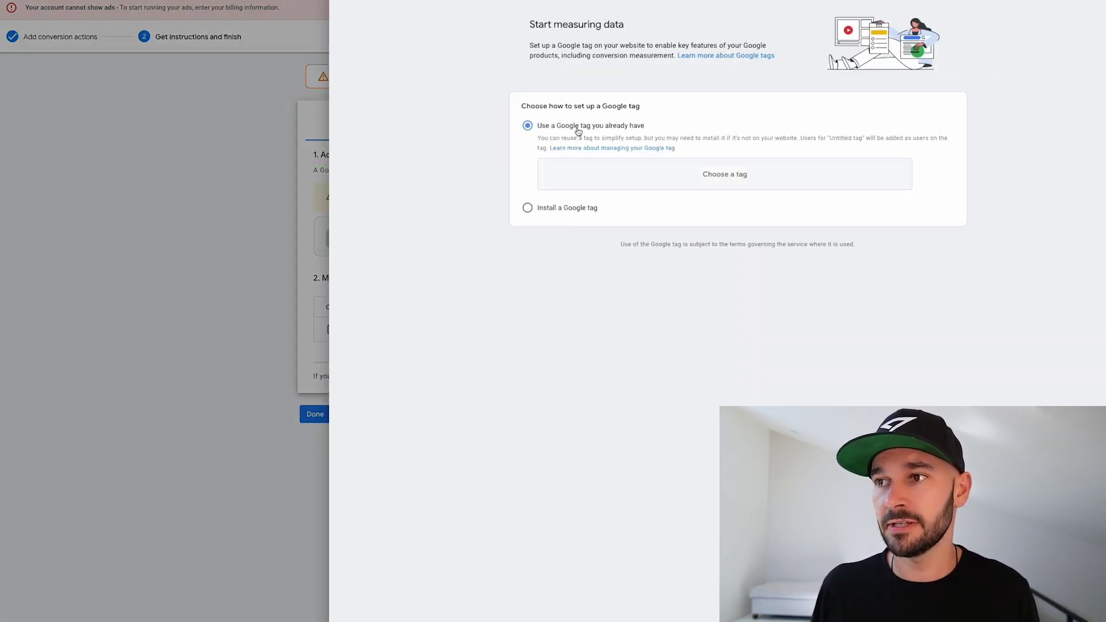
{"action": "left_click", "coordinate": [528, 208]}
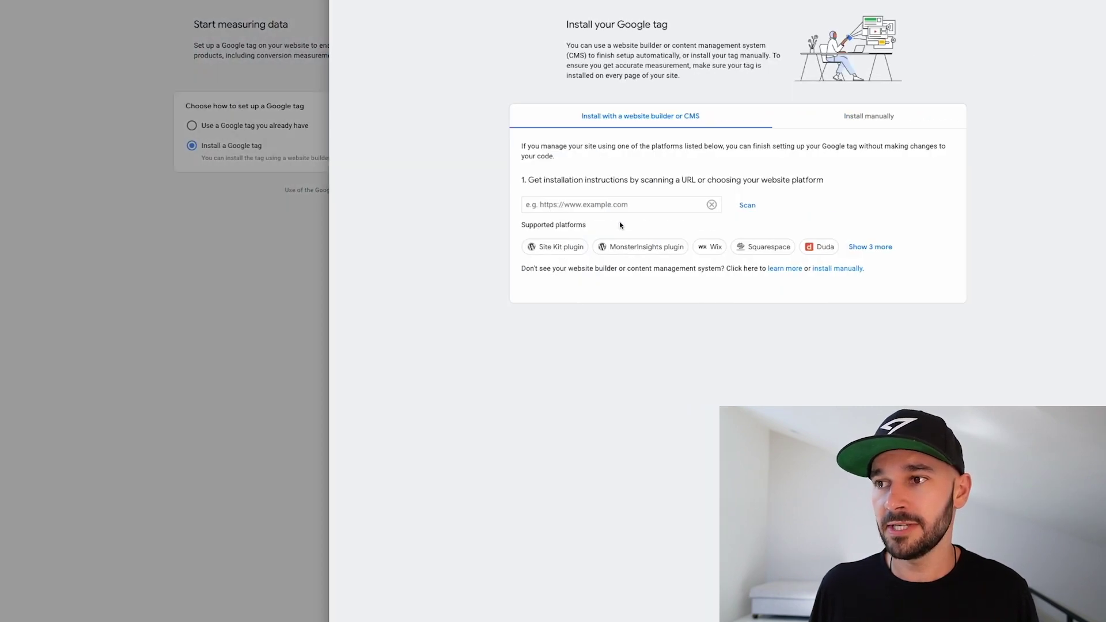
{"action": "left_click", "coordinate": [855, 115]}
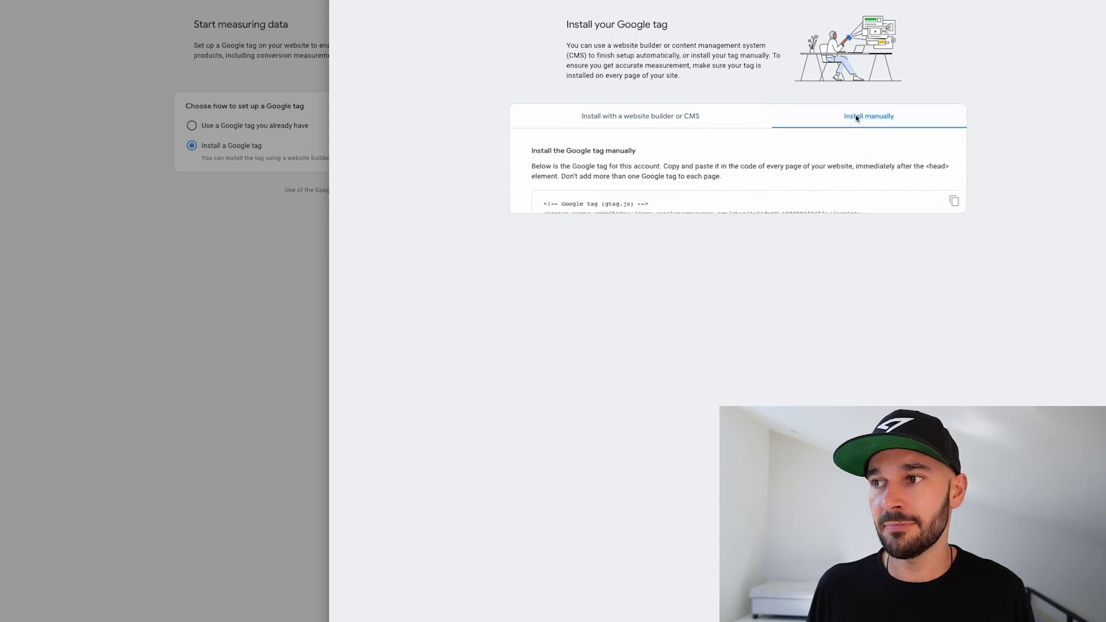
{"action": "left_click_drag", "start_coordinate": [635, 295], "coordinate": [518, 214]}
{"action": "left_click_drag", "start_coordinate": [577, 286], "coordinate": [514, 204]}
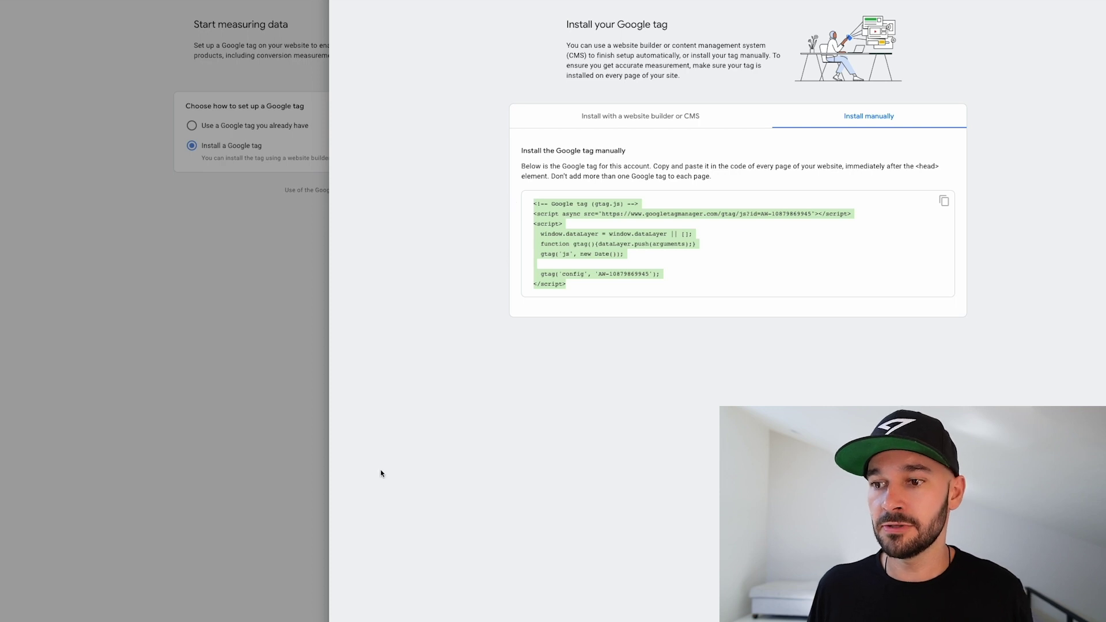
{"action": "left_click", "coordinate": [286, 421]}
{"action": "left_click", "coordinate": [294, 214]}
{"action": "left_click", "coordinate": [689, 91]}
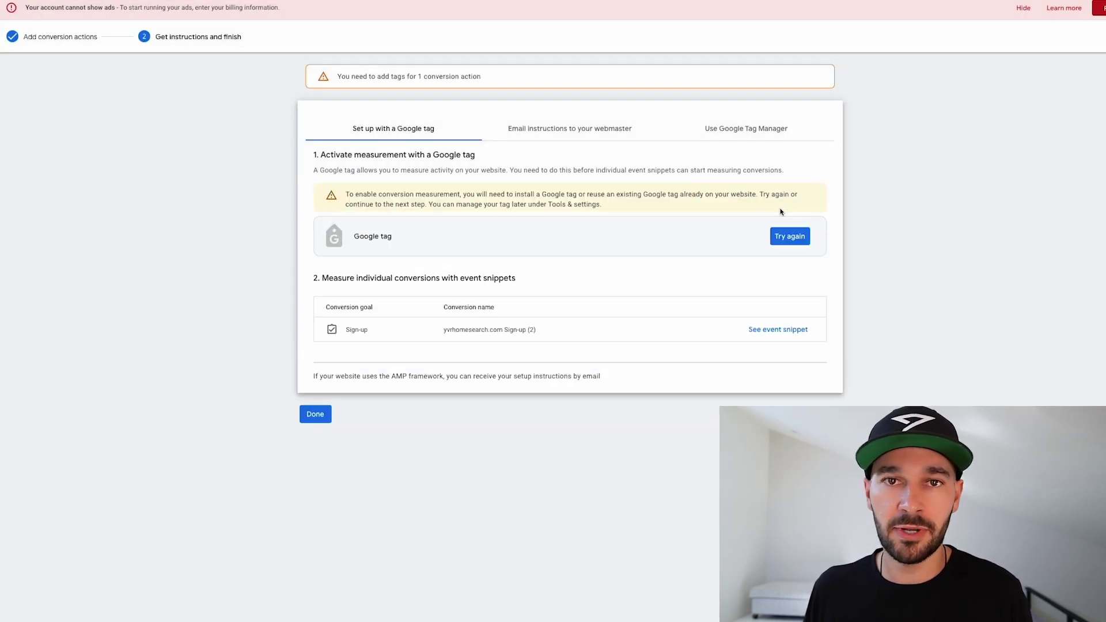
- Highlight the sign-up conversion's page-load event snippet and finish the conversion action setup
{"action": "left_click", "coordinate": [795, 329]}
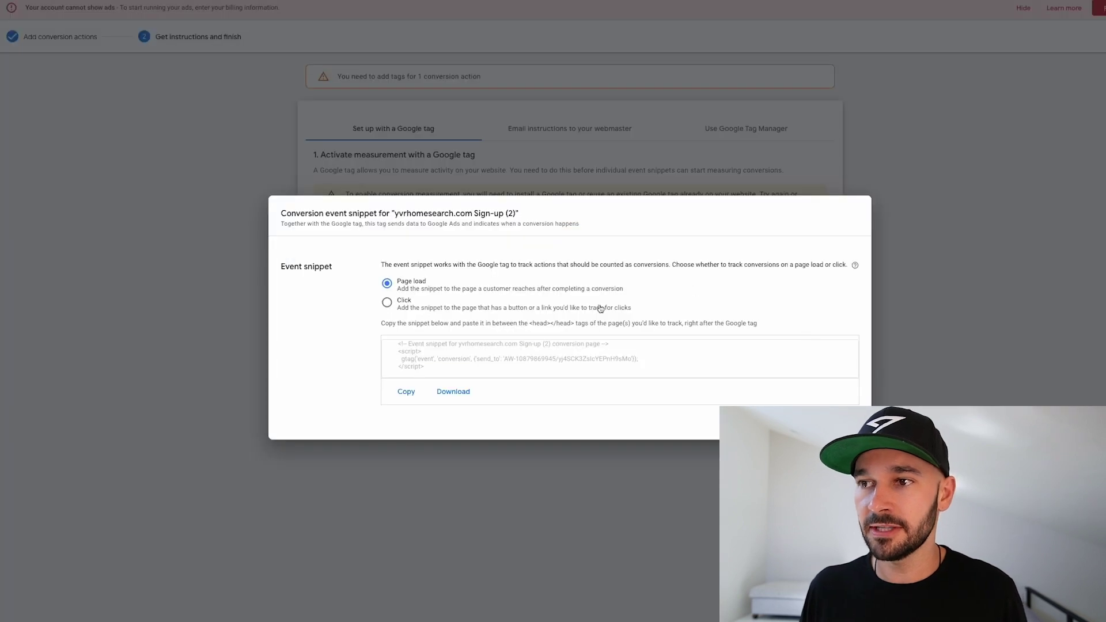
{"action": "left_click", "coordinate": [447, 303]}
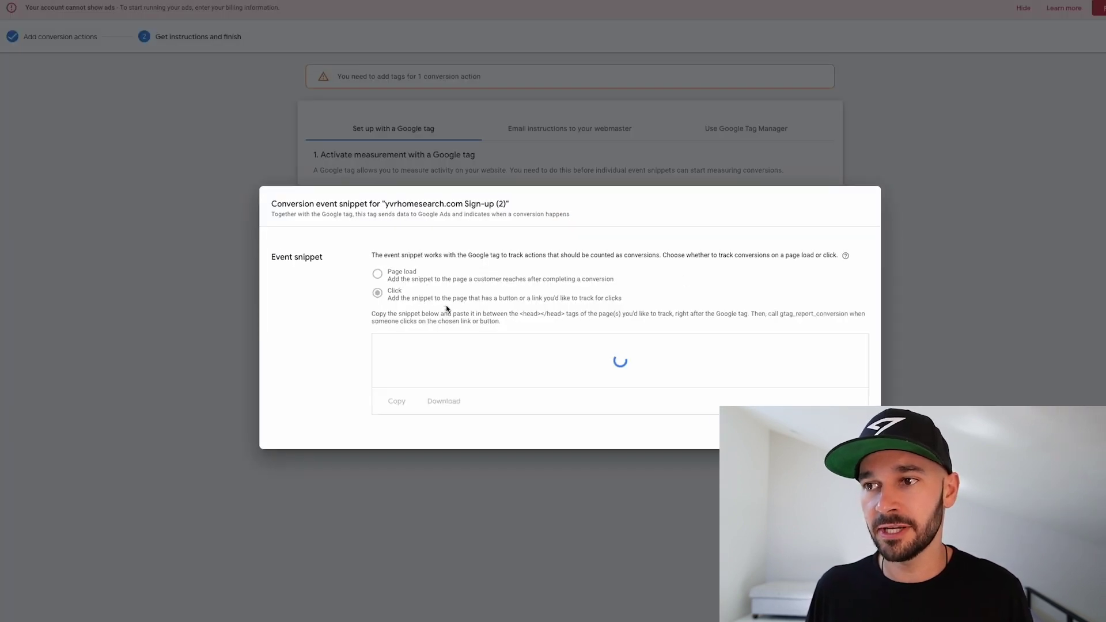
{"action": "left_click", "coordinate": [452, 240]}
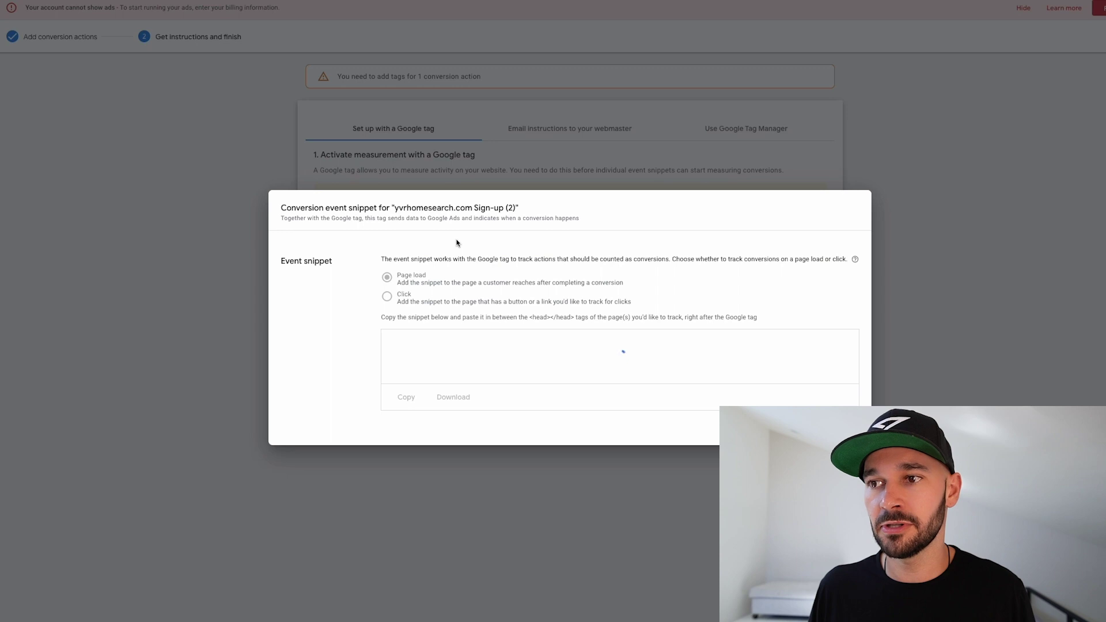
{"action": "left_click_drag", "start_coordinate": [536, 386], "coordinate": [298, 339]}
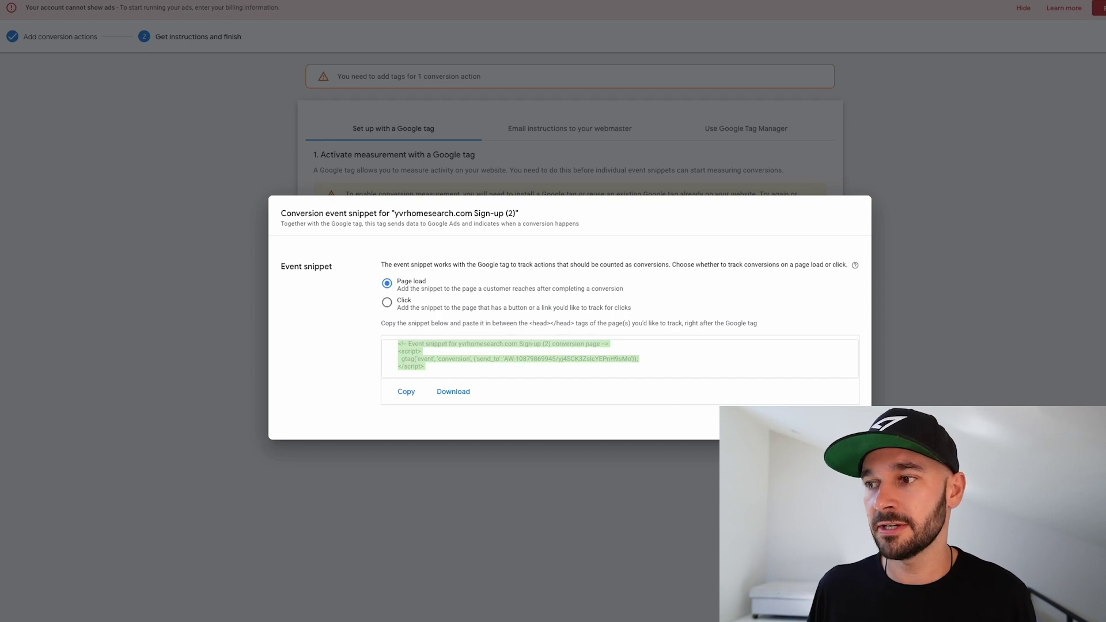
{"action": "left_click", "coordinate": [845, 422]}
{"action": "left_click", "coordinate": [318, 420]}
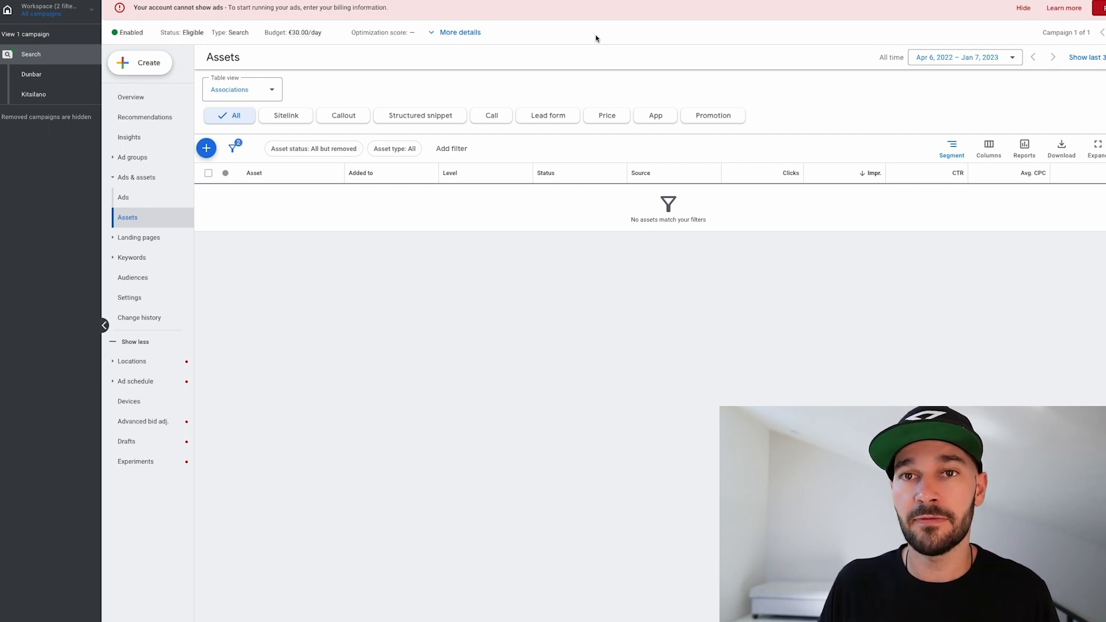
- Set the bidding focus of the Search campaign to Conversions in the campaign settings and save the change
{"action": "left_click", "coordinate": [150, 297]}
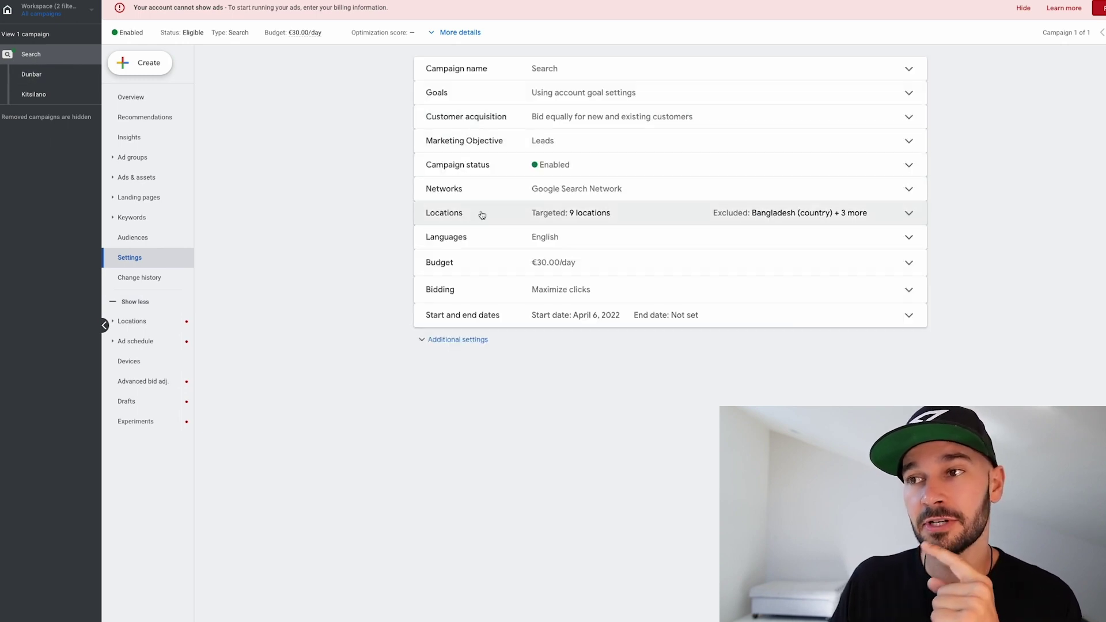
{"action": "left_click", "coordinate": [529, 287]}
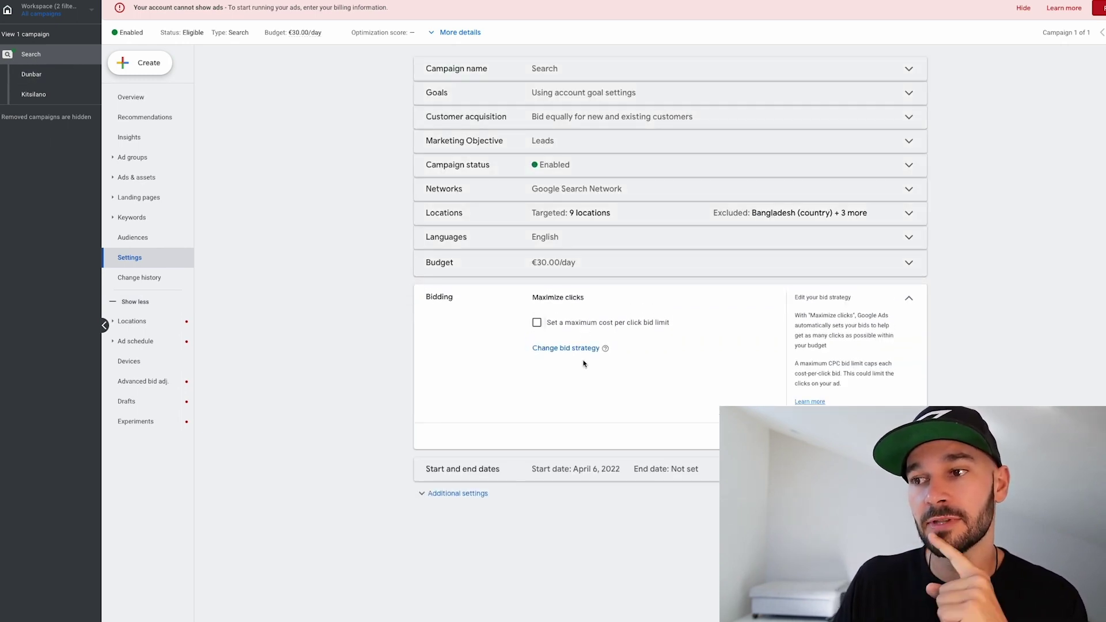
{"action": "left_click", "coordinate": [581, 349]}
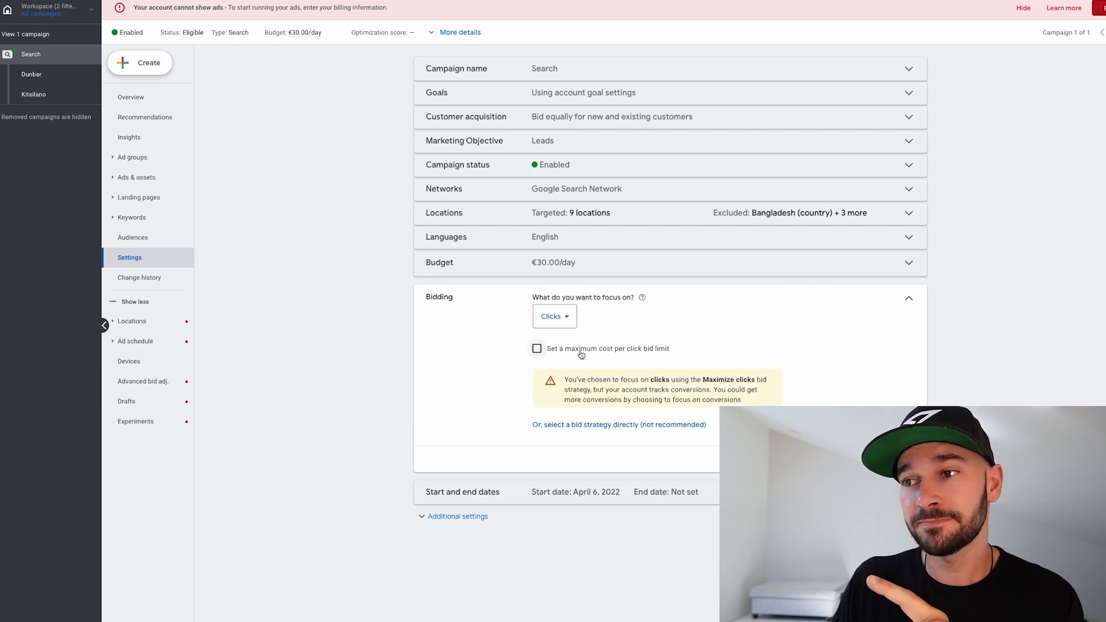
{"action": "left_click", "coordinate": [553, 316]}
{"action": "left_click", "coordinate": [568, 354]}
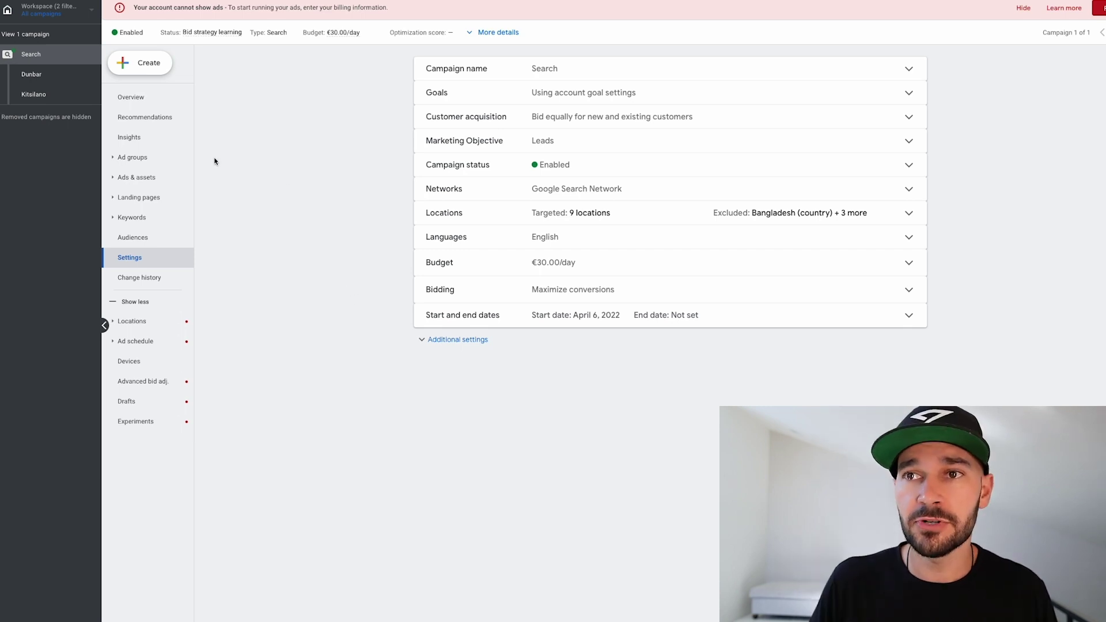
- Open the campaign's negative keywords, then copy the Residential Search negative keyword list, starting at "news", from the Google Sheets spreadsheet
{"action": "left_click", "coordinate": [145, 198]}
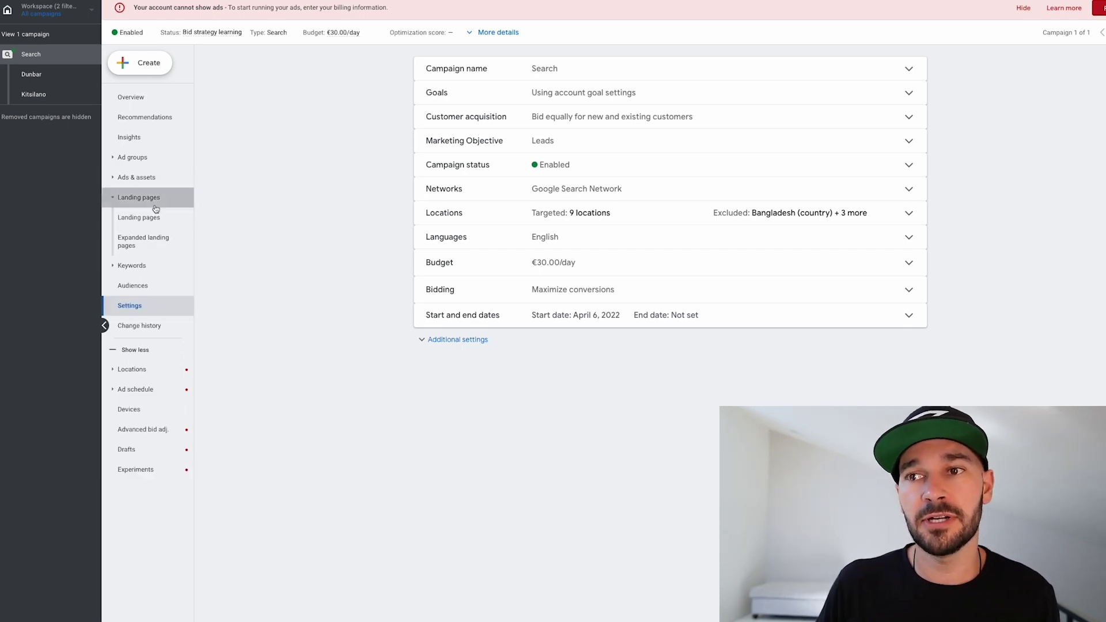
{"action": "left_click", "coordinate": [142, 263]}
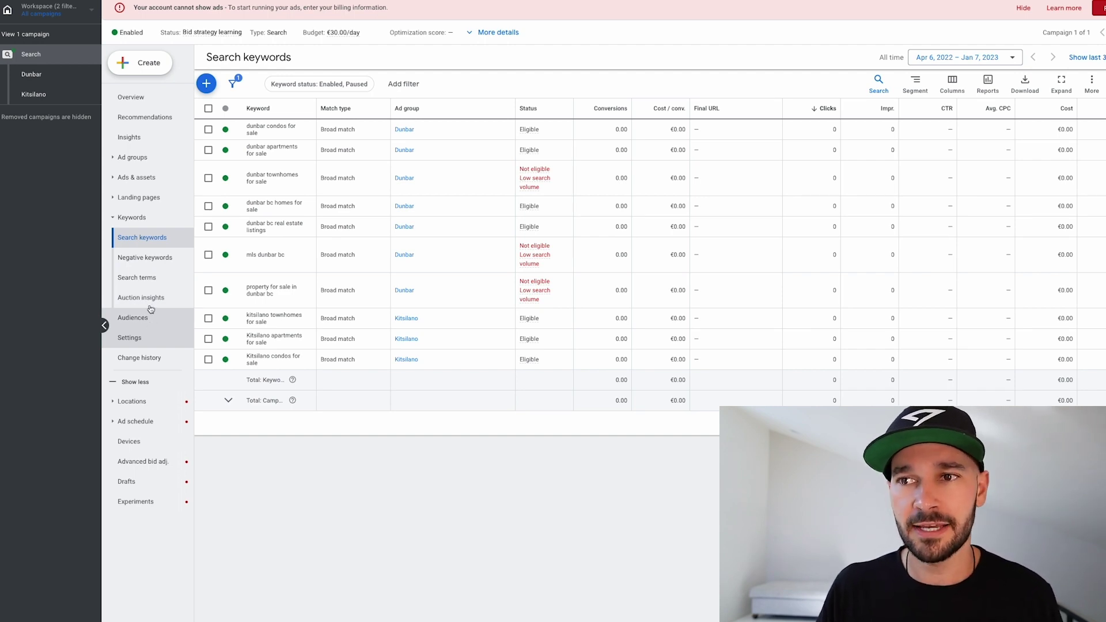
{"action": "left_click", "coordinate": [150, 259]}
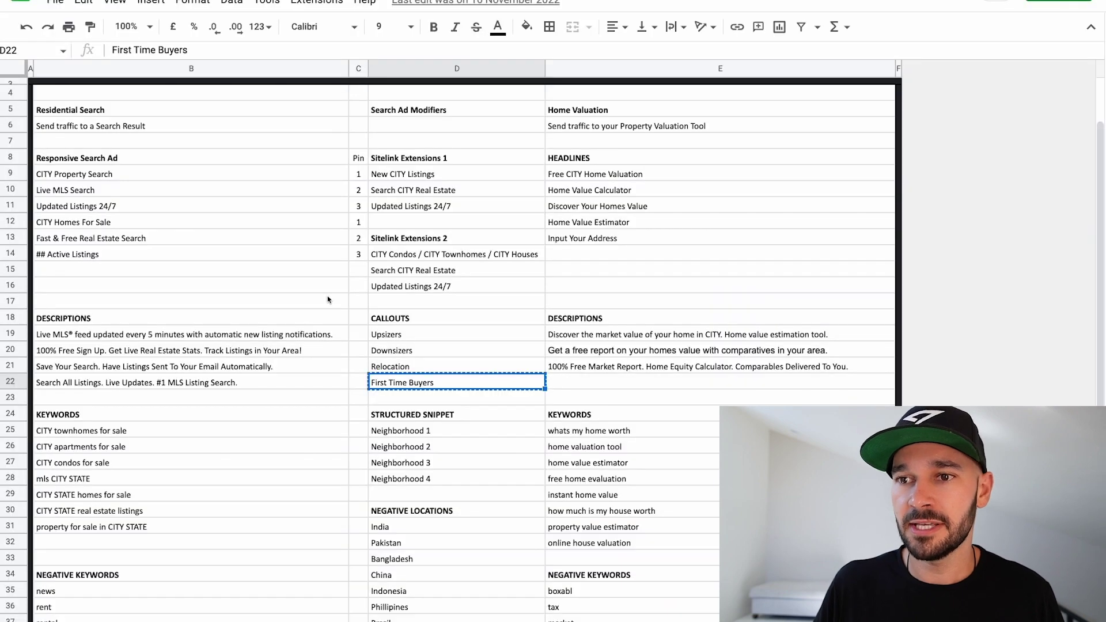
{"action": "scroll", "coordinate": [327, 295], "scroll_direction": "down", "scroll_amount": 10}
{"action": "left_click_drag", "start_coordinate": [163, 215], "coordinate": [93, 585]}
{"action": "key", "text": "ctrl+c"}
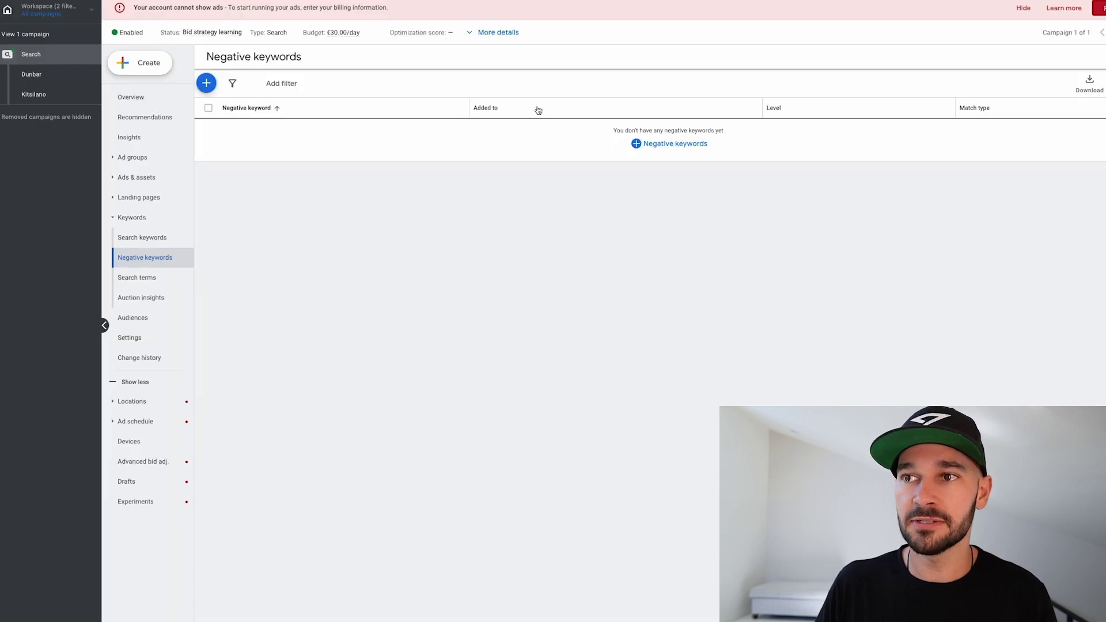
- Add the copied negative keywords, from "news" to "foreclosed", to the Search campaign in Google Ads and save them
{"action": "left_click", "coordinate": [675, 142]}
{"action": "left_click", "coordinate": [380, 235]}
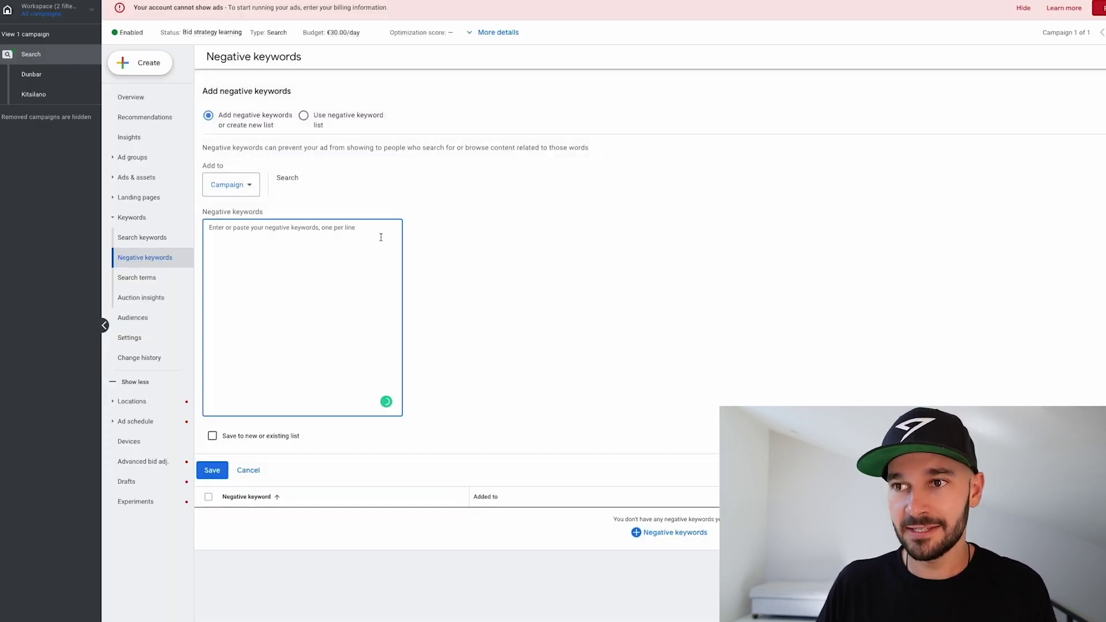
{"action": "key", "text": "ctrl+v"}
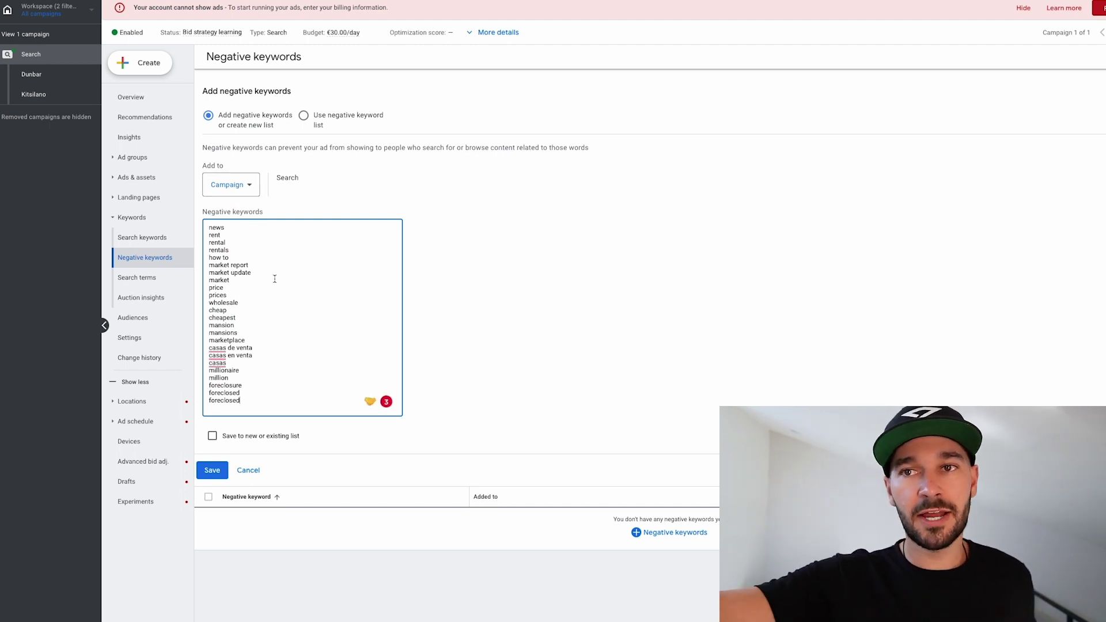
{"action": "left_click", "coordinate": [258, 394]}
{"action": "left_click_drag", "start_coordinate": [257, 394], "coordinate": [185, 214]}
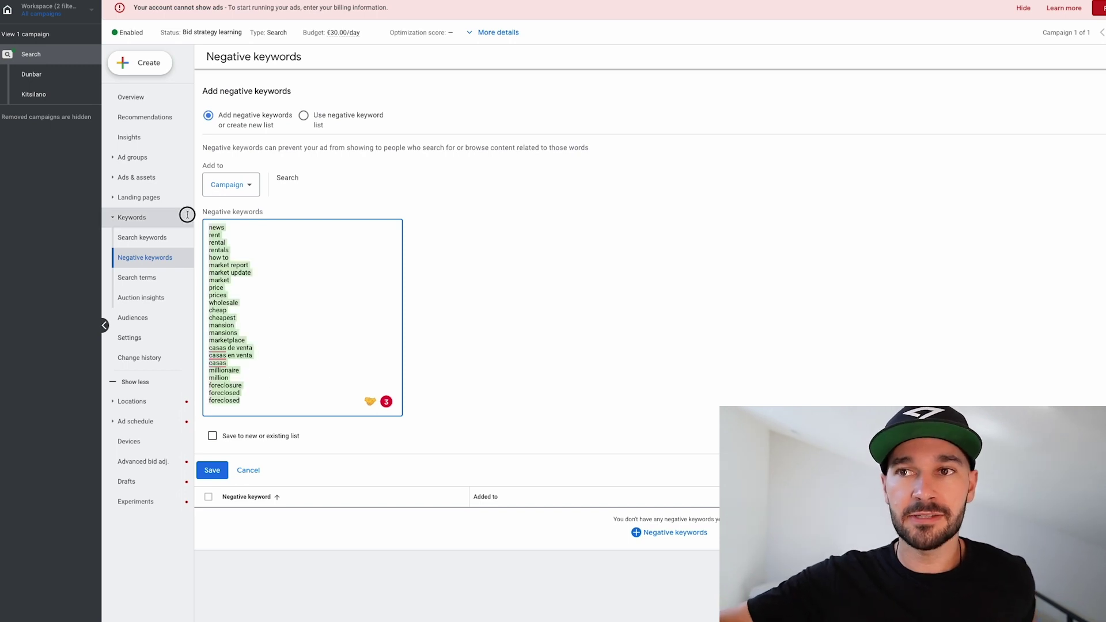
{"action": "left_click", "coordinate": [258, 399]}
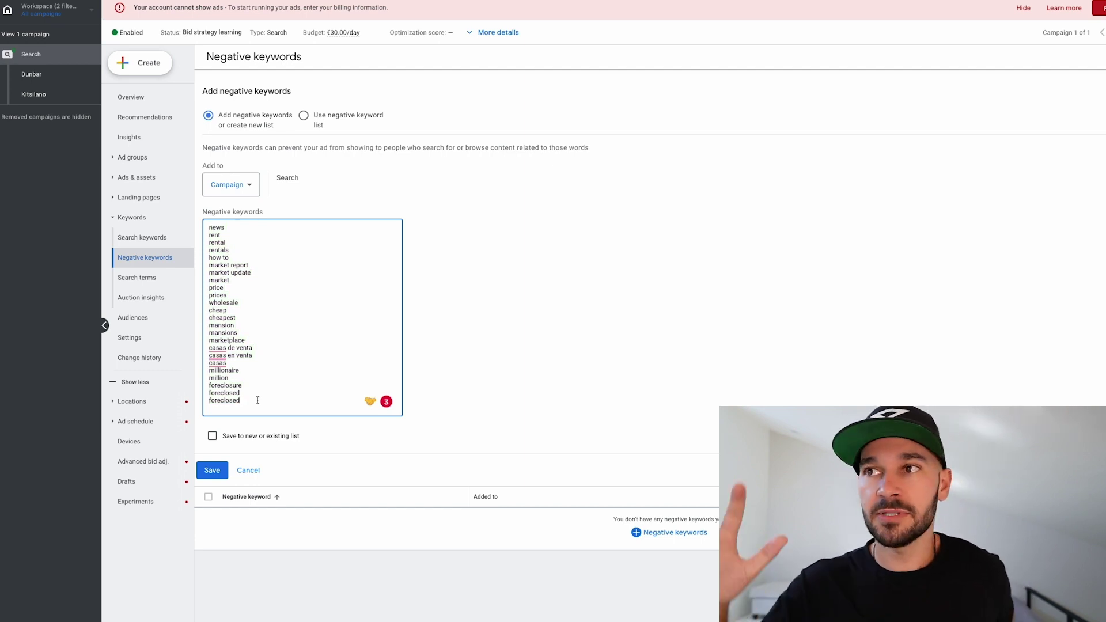
{"action": "left_click_drag", "start_coordinate": [257, 400], "coordinate": [230, 239]}
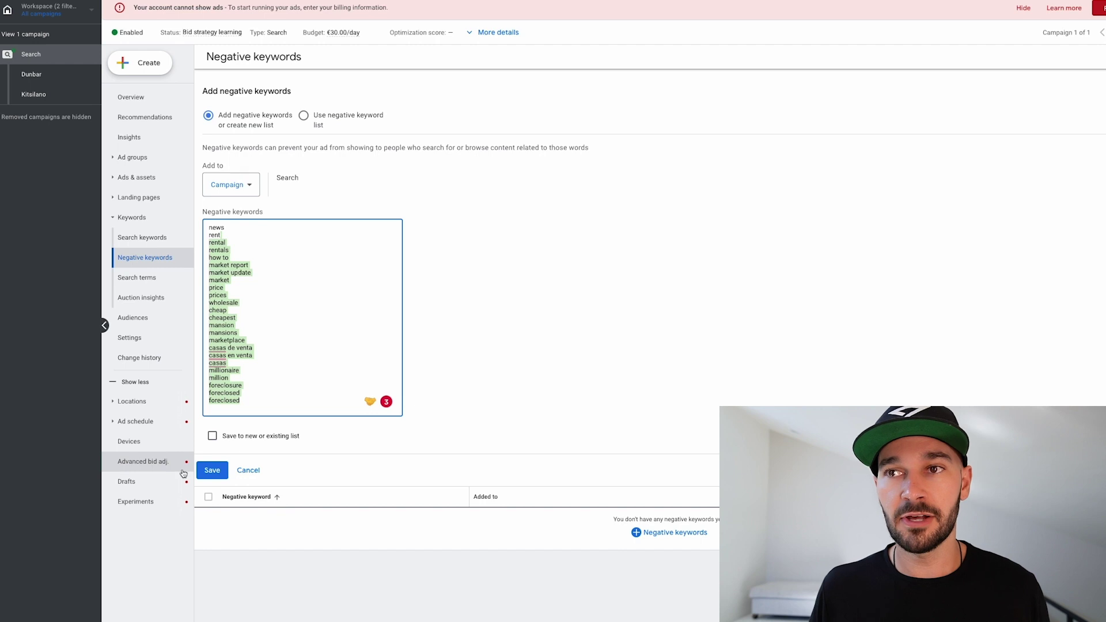
{"action": "left_click", "coordinate": [217, 475]}
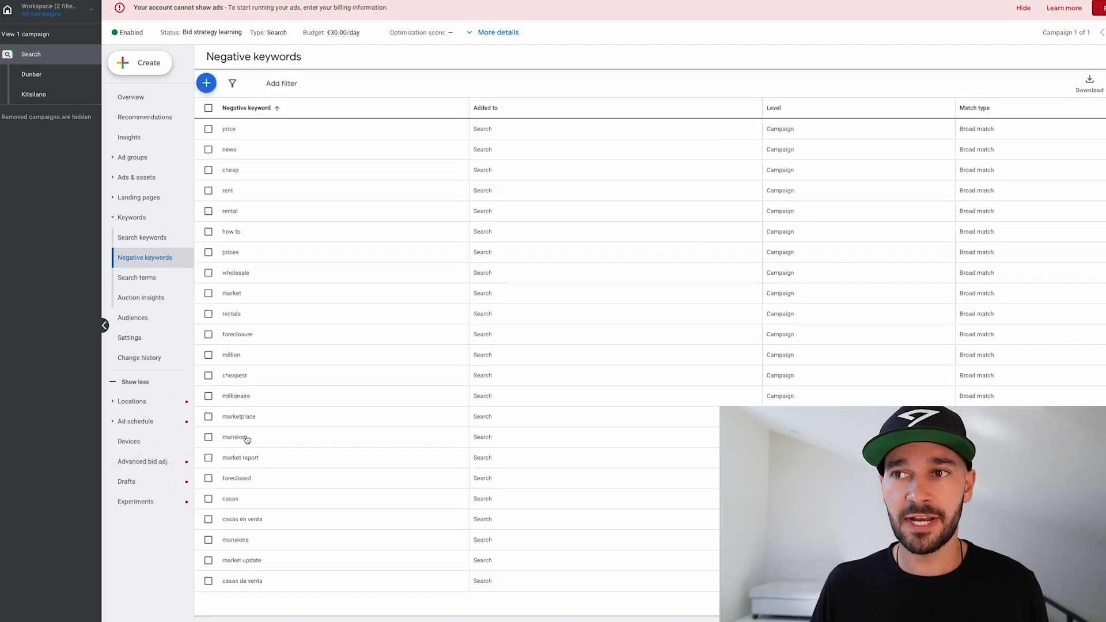
- Review the campaign's search keywords and its search terms report, ending on the search keywords
{"action": "left_click", "coordinate": [144, 238]}
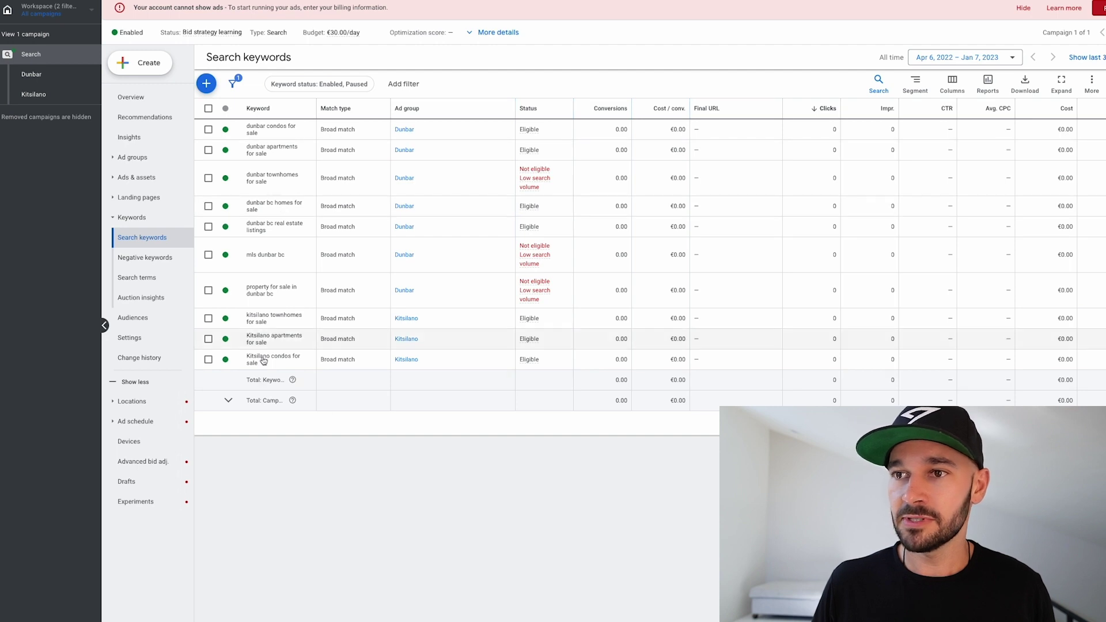
{"action": "left_click", "coordinate": [167, 277]}
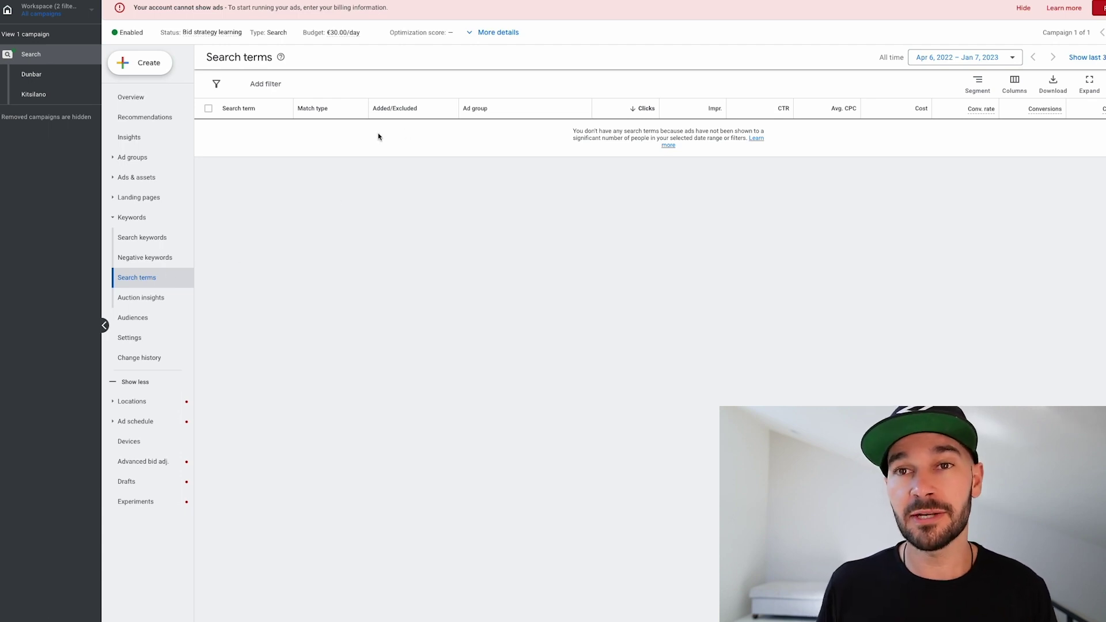
{"action": "left_click", "coordinate": [145, 241]}
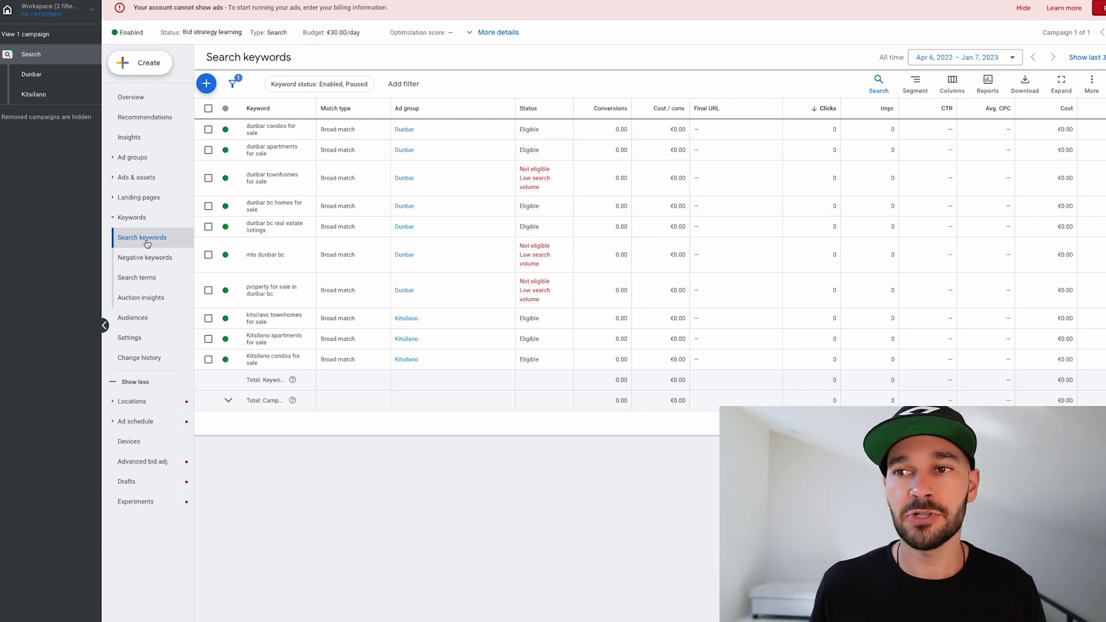
- Try selecting the Residential Properties (For Sale) and Houses (For Sale) audience segments for observation, and discard the selection
{"action": "left_click", "coordinate": [132, 317]}
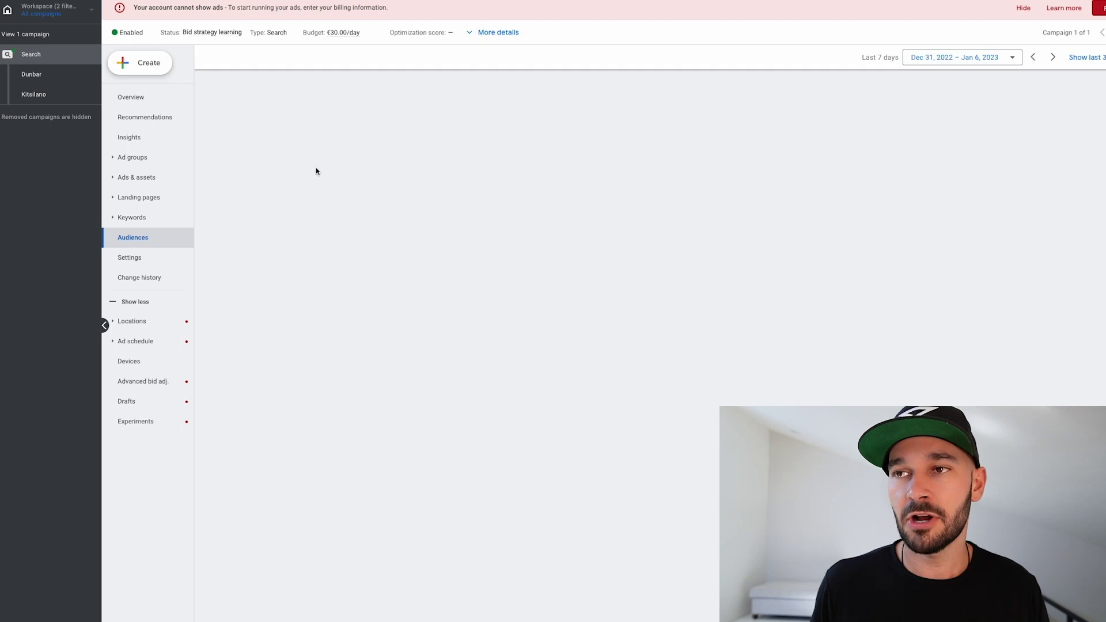
{"action": "left_click", "coordinate": [973, 99]}
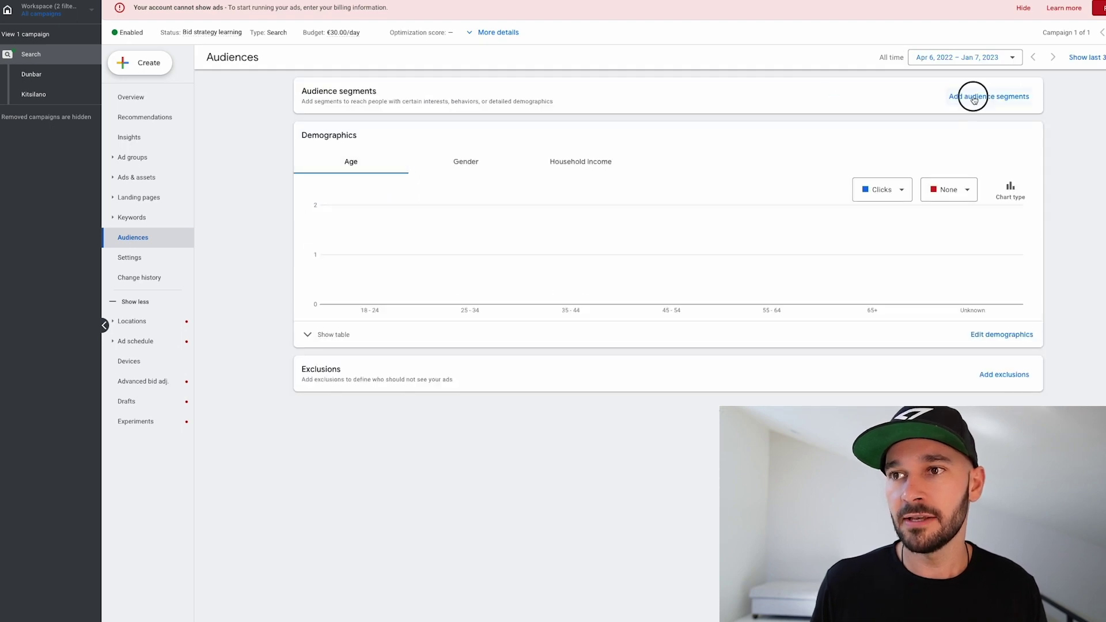
{"action": "left_click", "coordinate": [978, 116]}
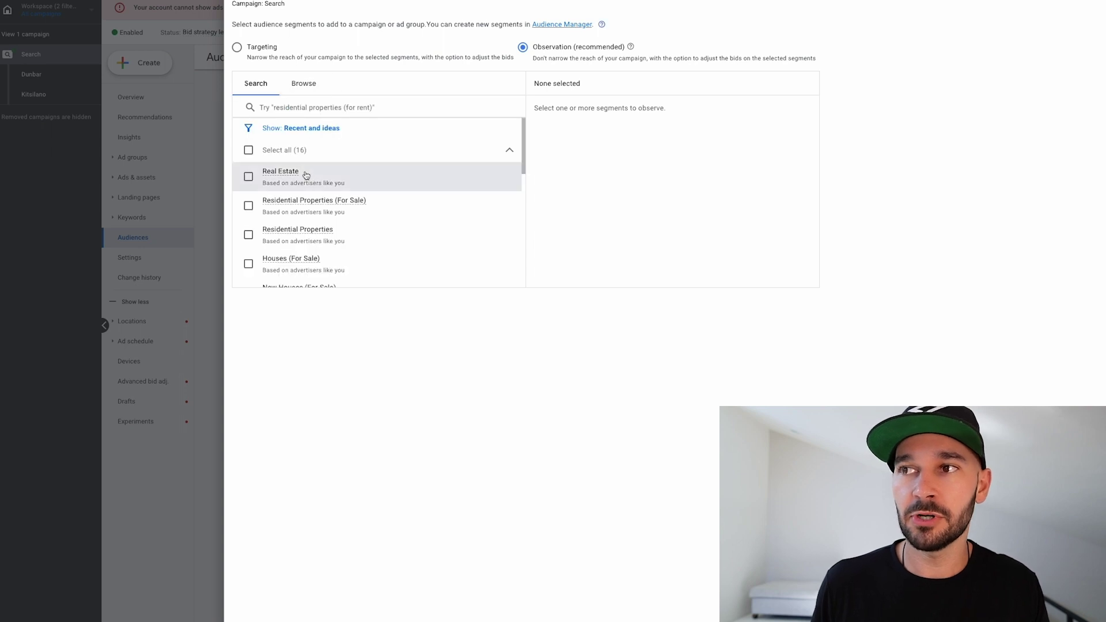
{"action": "mouse_move", "coordinate": [322, 202]}
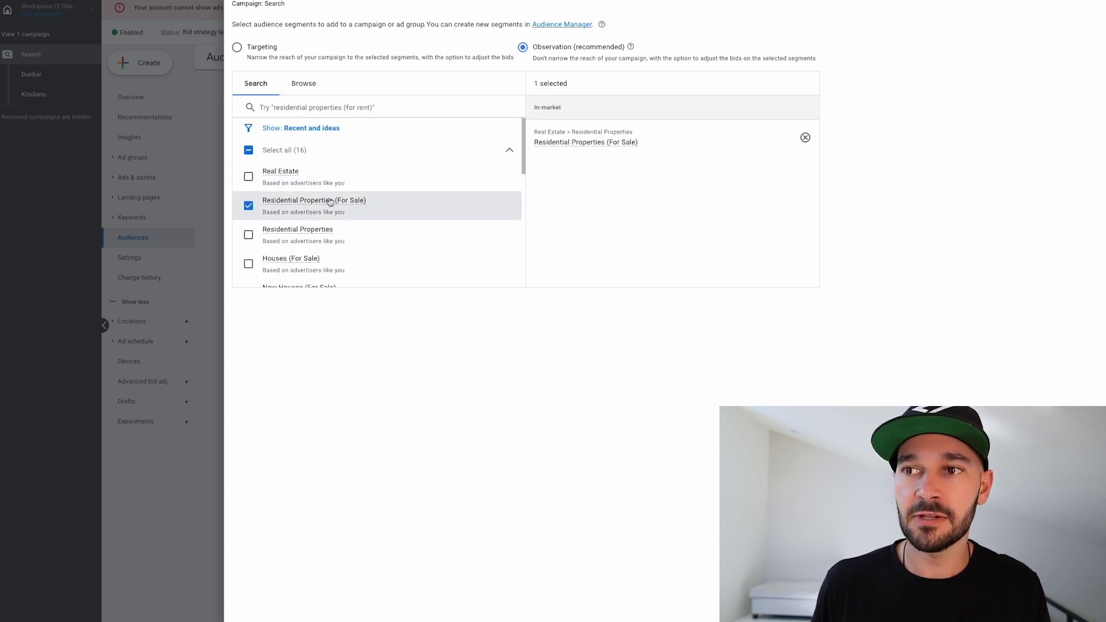
{"action": "left_click", "coordinate": [296, 262]}
{"action": "left_click", "coordinate": [219, 336]}
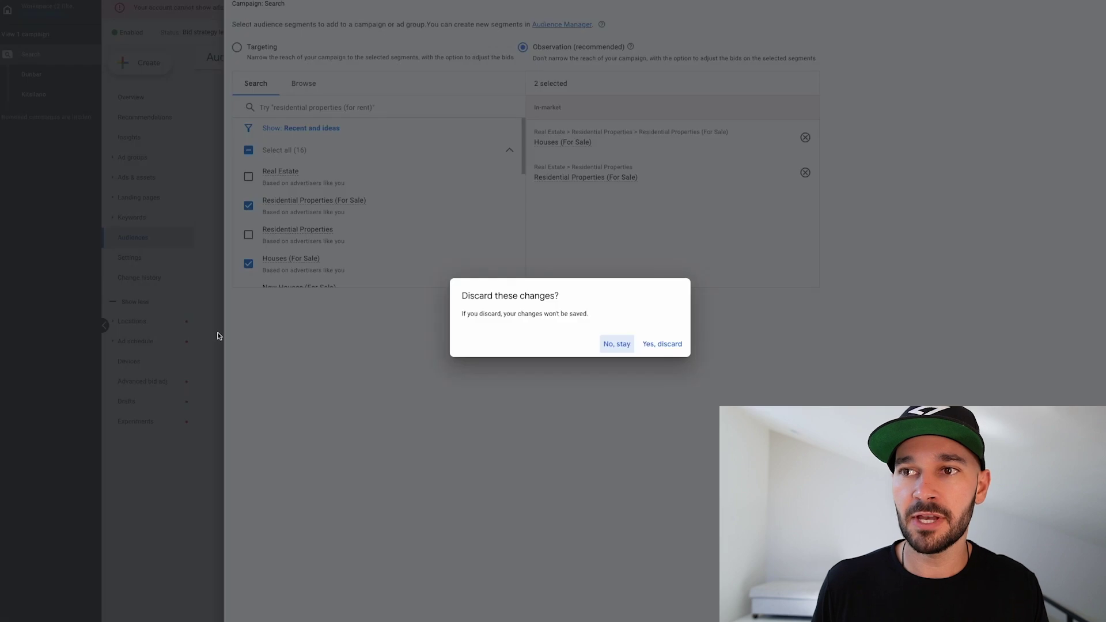
{"action": "left_click", "coordinate": [662, 343]}
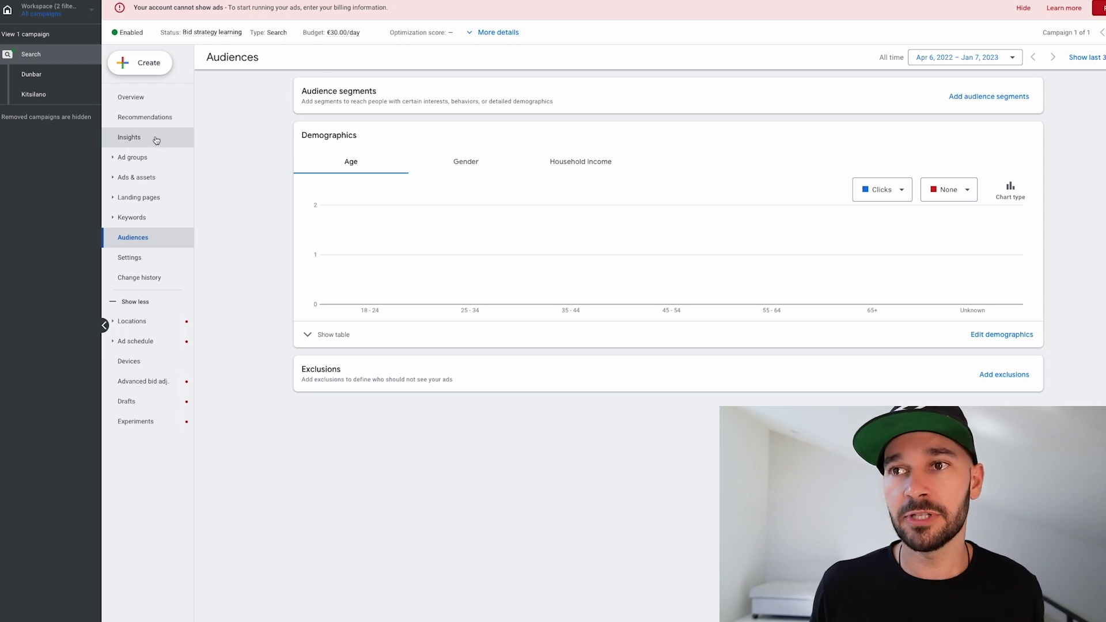
- Open the Dunbar ad group and bring up its ads for review
{"action": "left_click", "coordinate": [152, 158]}
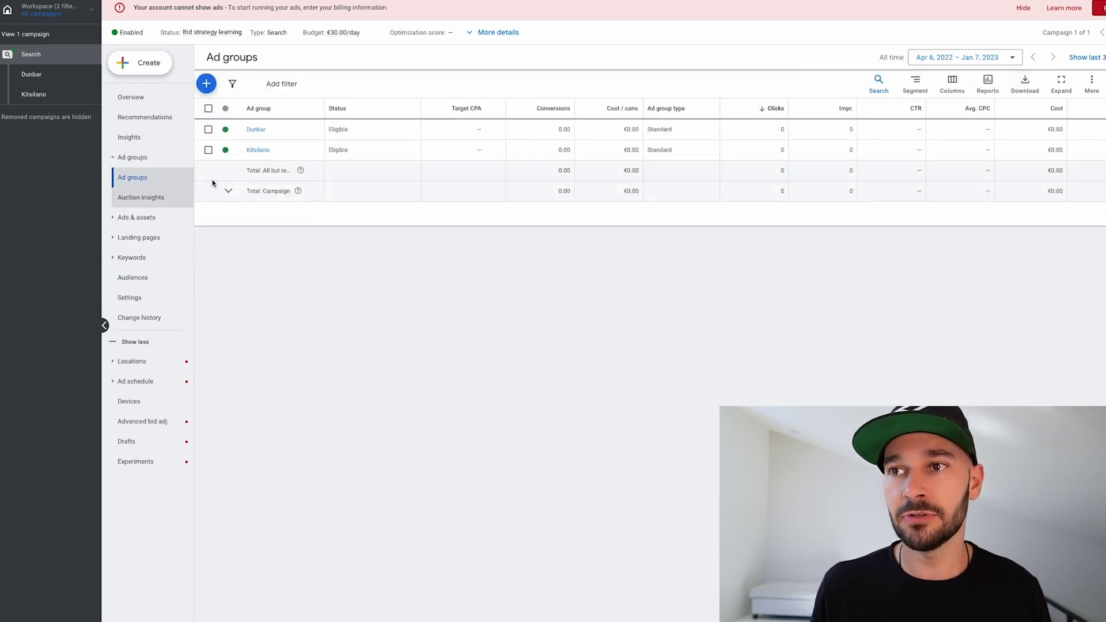
{"action": "left_click", "coordinate": [256, 129]}
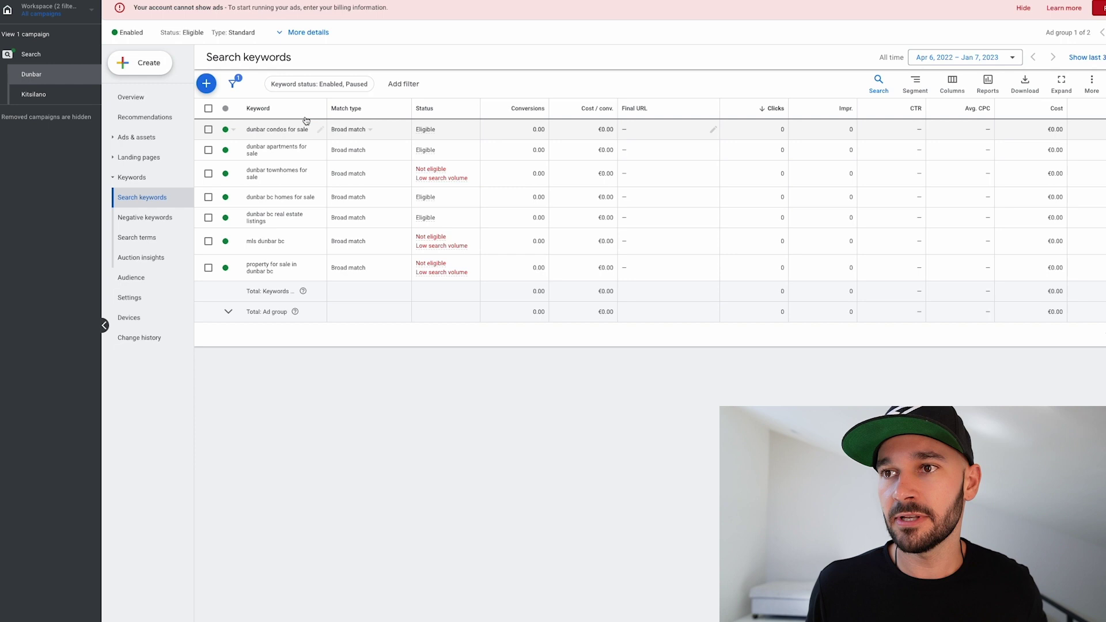
{"action": "left_click", "coordinate": [138, 137]}
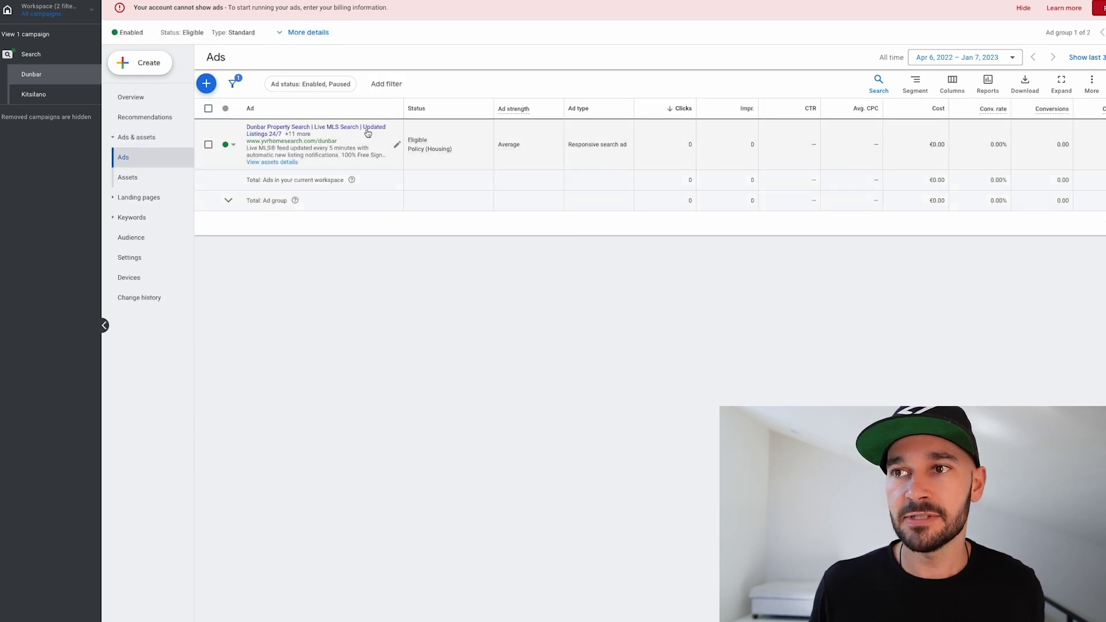